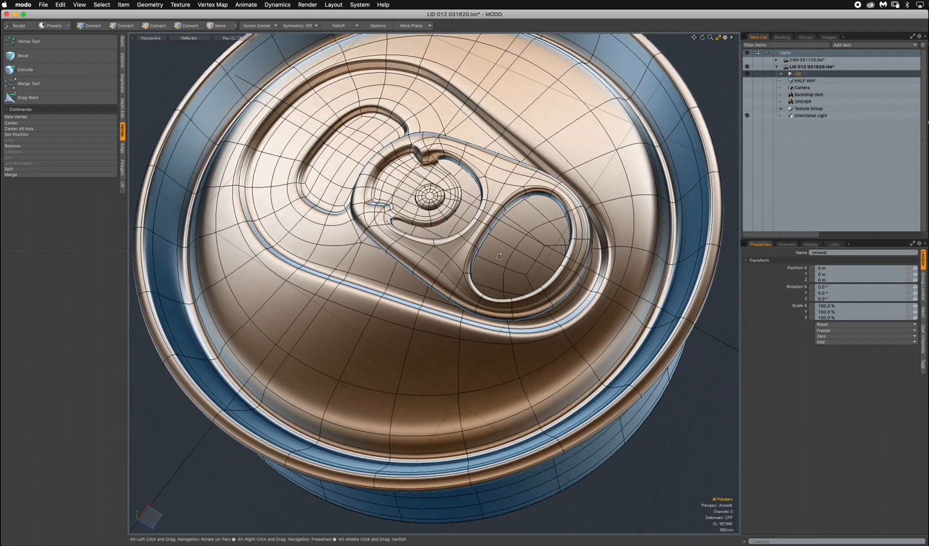
mouse_move(465, 383)
left_mouse_down("alt")
mouse_move(497, 468)
mouse_move(516, 386)
mouse_move(490, 236)
mouse_move(481, 394)
left_mouse_up("alt")
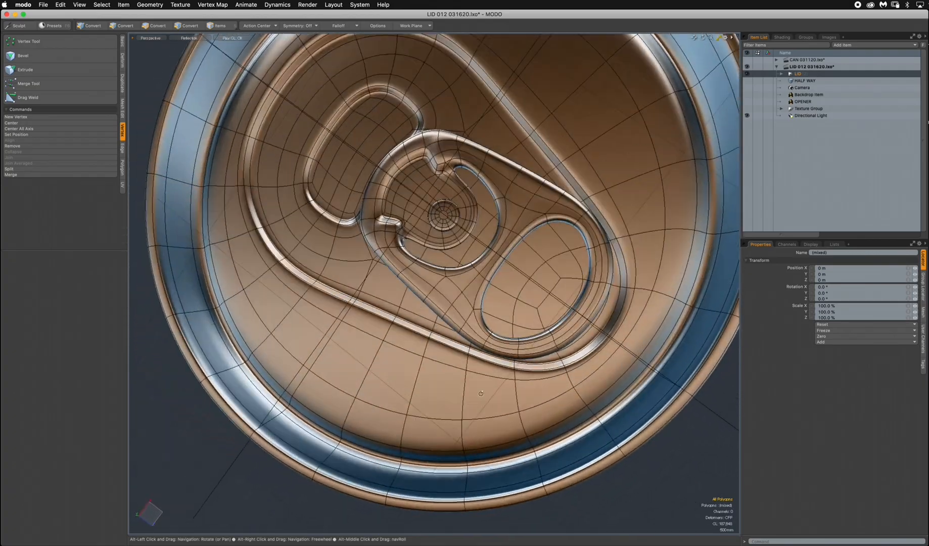
left_click_drag(568, 378, 577, 267, "alt")
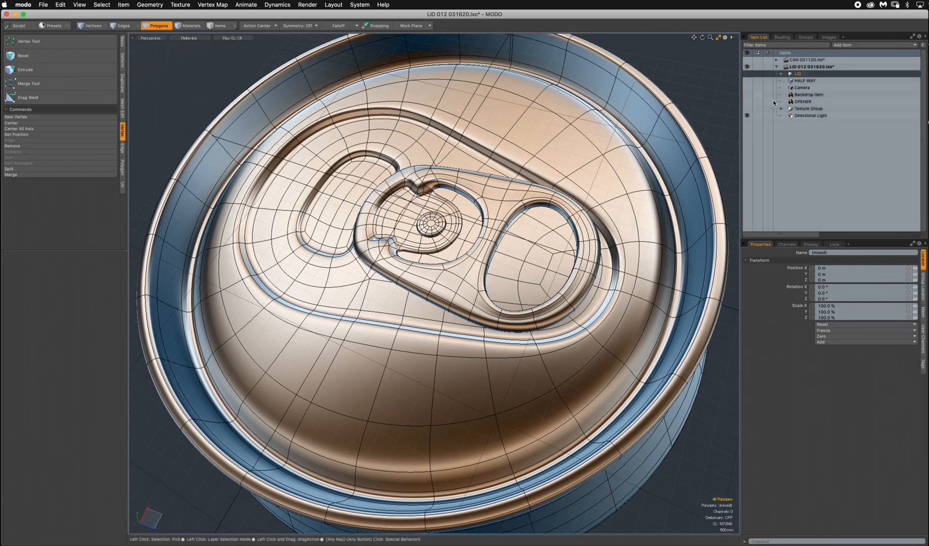
Select the Camera item, switch the viewport to the Top view and make the OPENER backdrop visible.
left_click(802, 89)
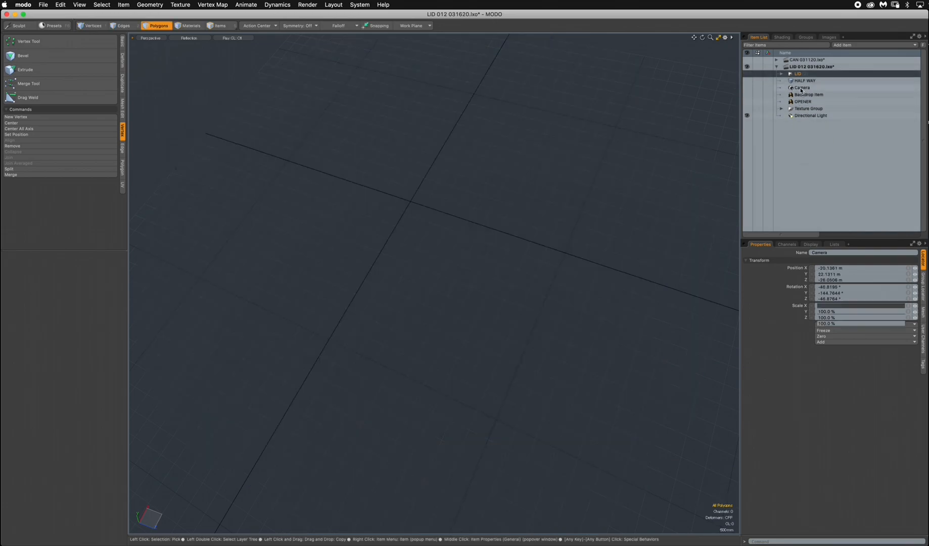
key("ctrl+space")
left_click(411, 225)
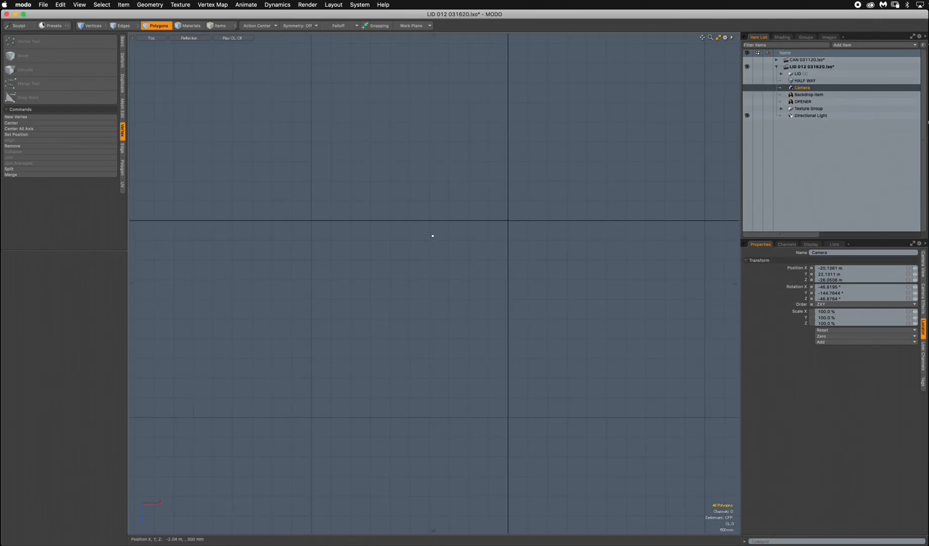
left_click(747, 101)
left_click_drag(559, 251, 381, 314, "ctrl+alt")
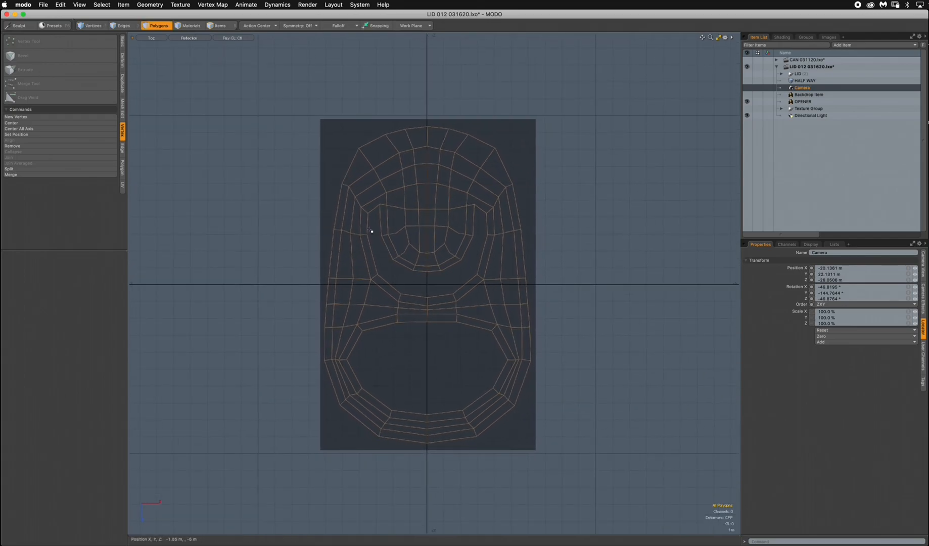
left_click_drag(407, 318, 435, 313, "ctrl+alt")
left_click_drag(504, 198, 535, 205, "alt")
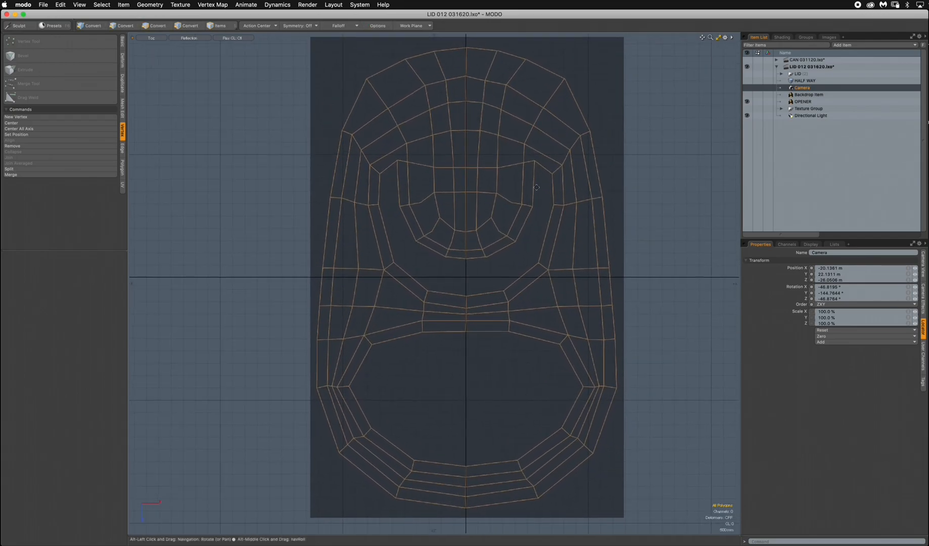
Toggle Invert off and back on in the OPENER item's backdrop settings.
left_click(803, 102)
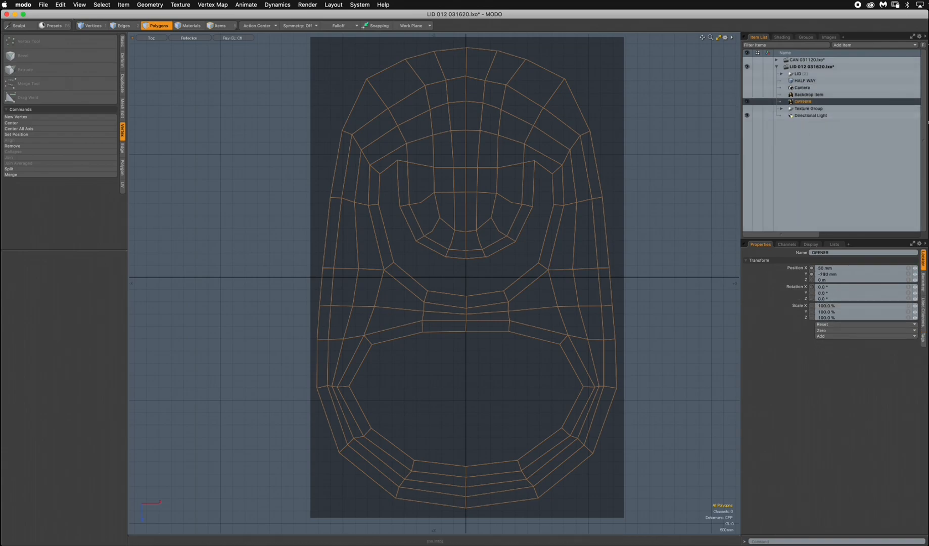
left_click(923, 282)
left_click(819, 382)
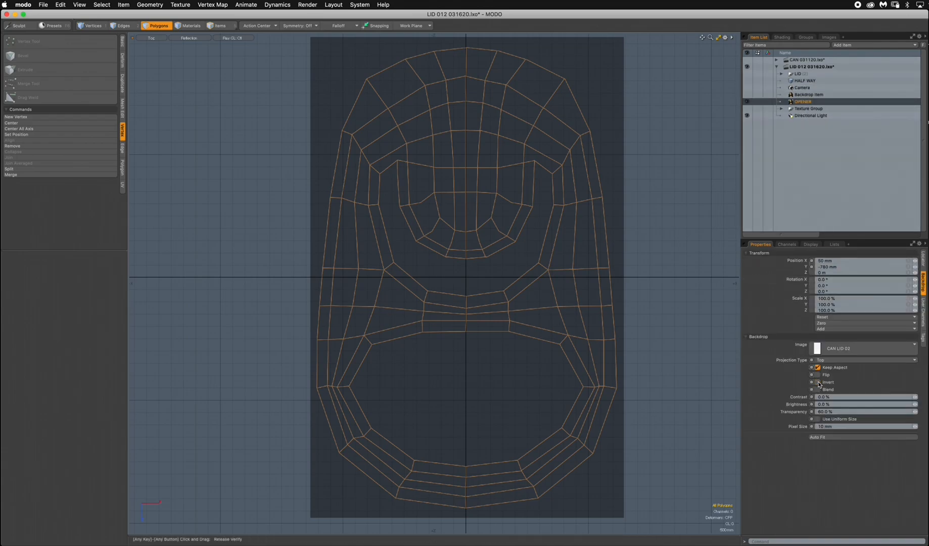
left_click(819, 383)
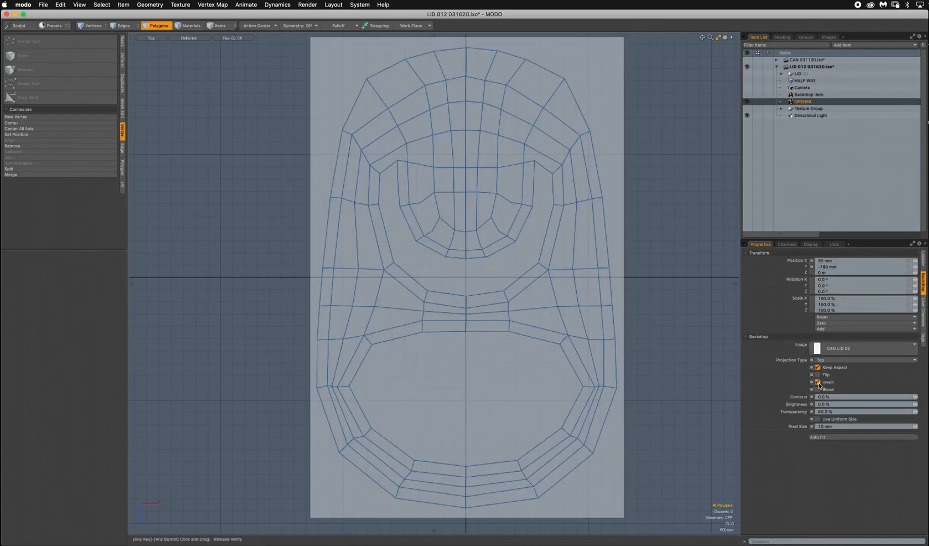
left_click(819, 383)
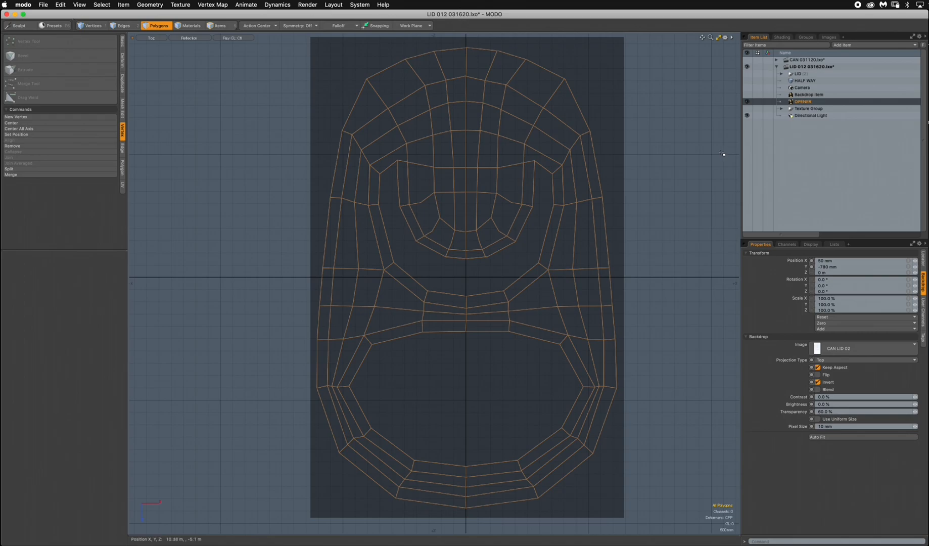
Add a new mesh item and draw a four-point polygon with the Pen tool over an upper-left cell of the template's outer rim.
key("n")
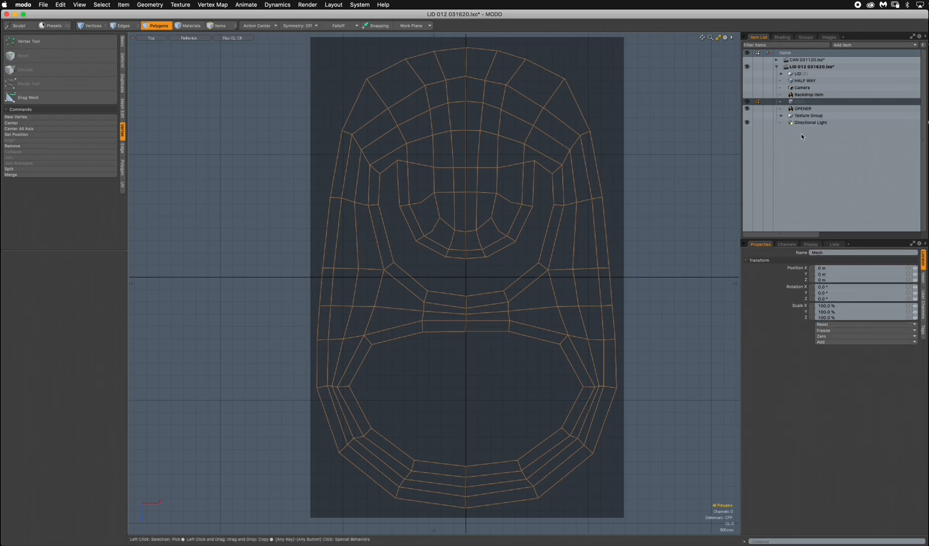
left_click(122, 42)
left_click(75, 58)
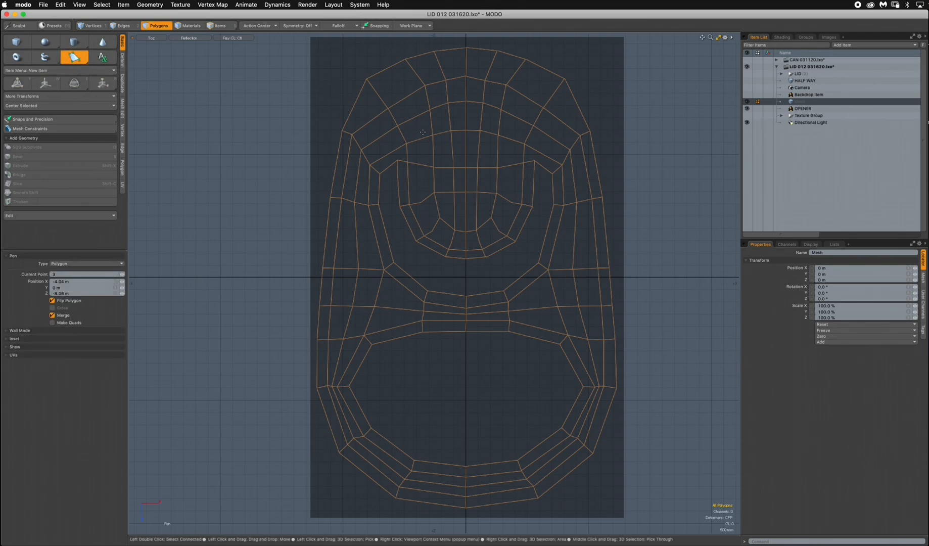
scroll(479, 139, "down", 2)
left_click_drag(469, 132, 473, 171, "alt")
left_click_drag(436, 117, 478, 120, "ctrl+alt")
left_click_drag(403, 153, 423, 169, "alt")
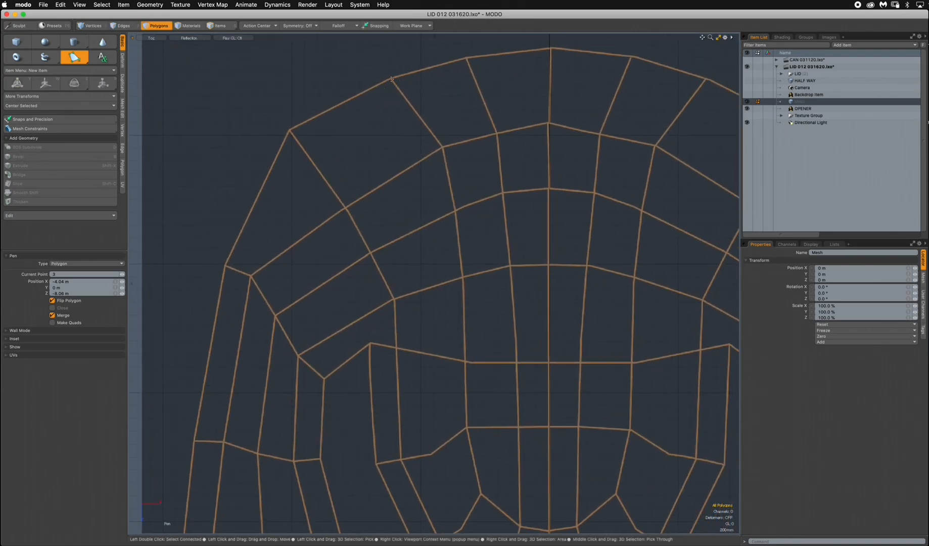
left_click(391, 79)
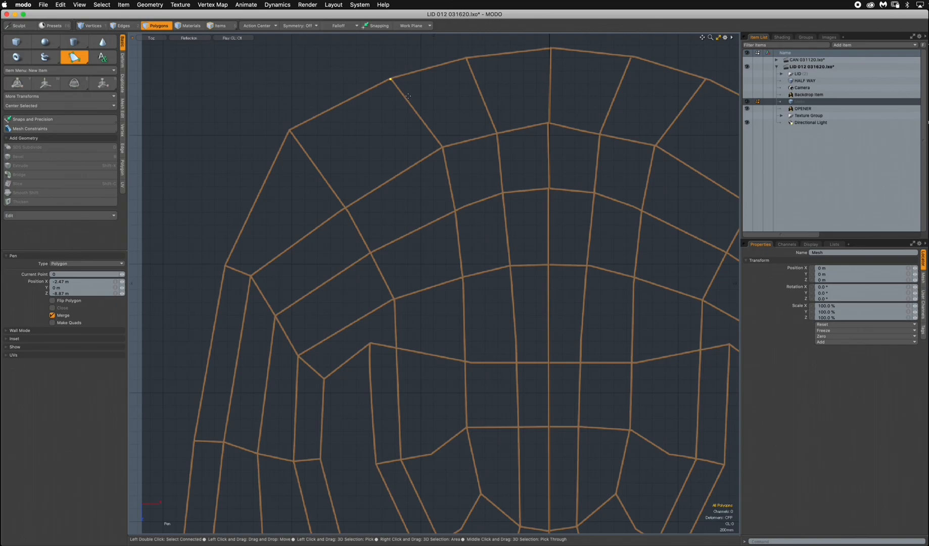
left_click(442, 147)
left_click(345, 208)
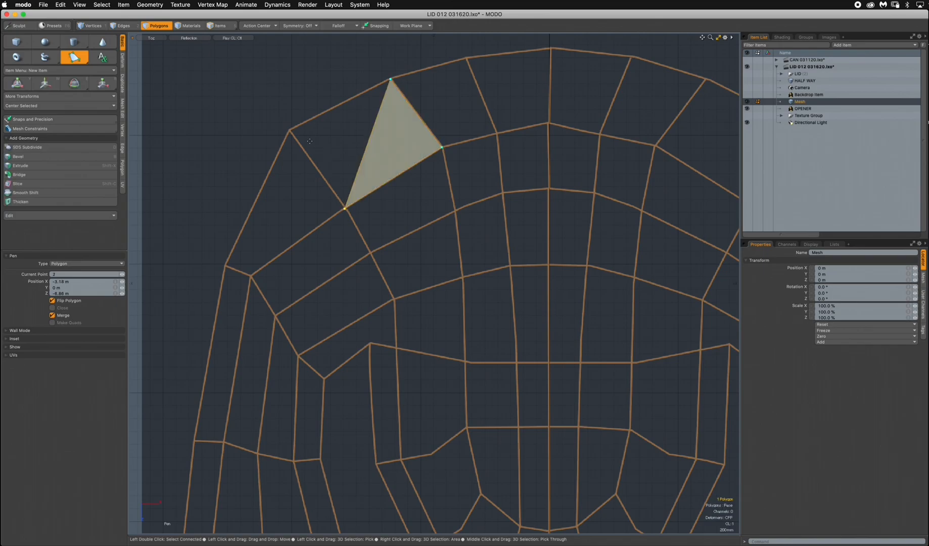
left_click(291, 130)
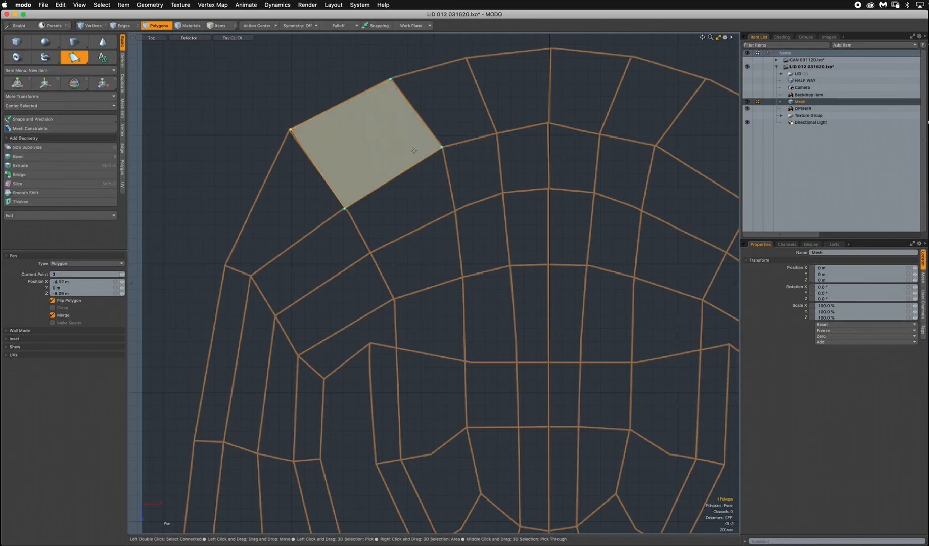
scroll(425, 191, "down", 3)
mouse_move(454, 329)
left_mouse_down("alt")
mouse_move(424, 246)
mouse_move(437, 325)
left_mouse_up("alt")
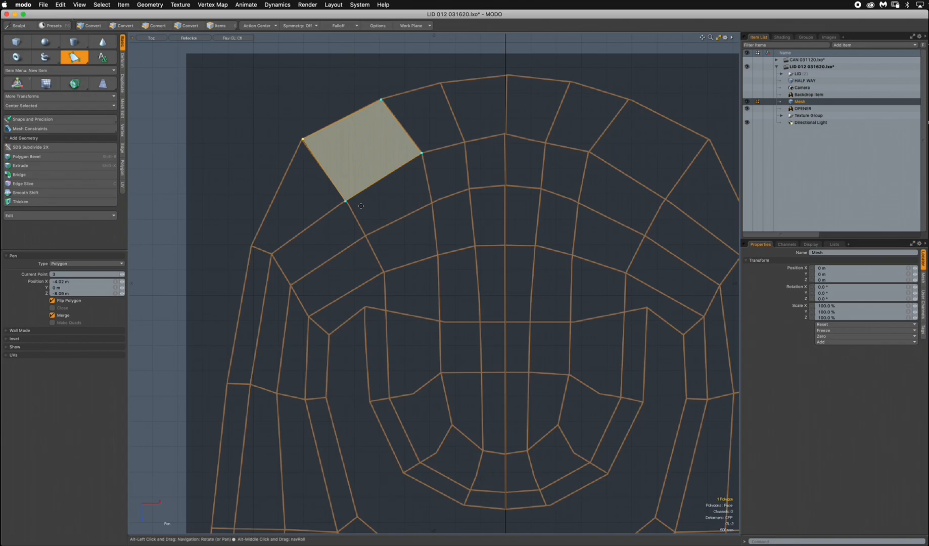
key("space")
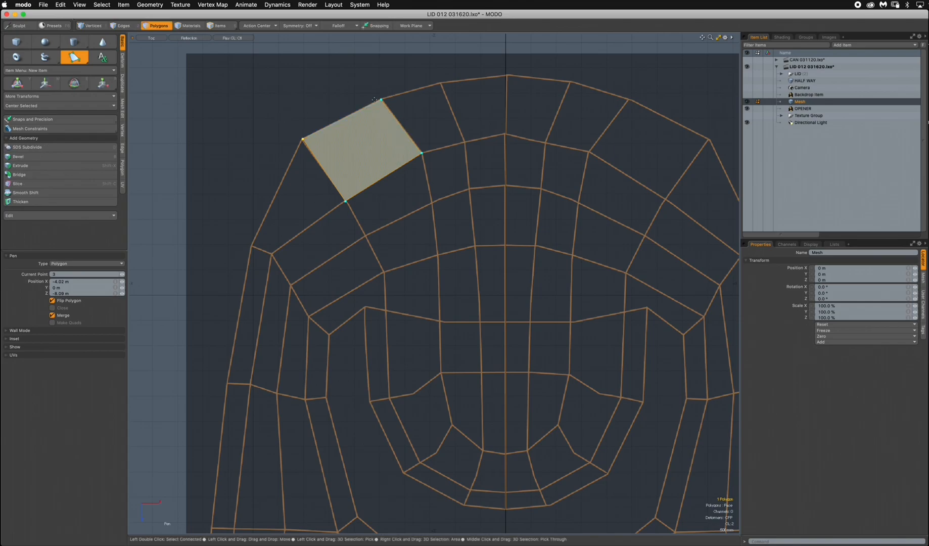
Extend the quad's lower-left edge about -1.45 m in X and 1.03 m in Z along the template's outer rim.
left_click(125, 27)
left_click(299, 176)
left_click(324, 169)
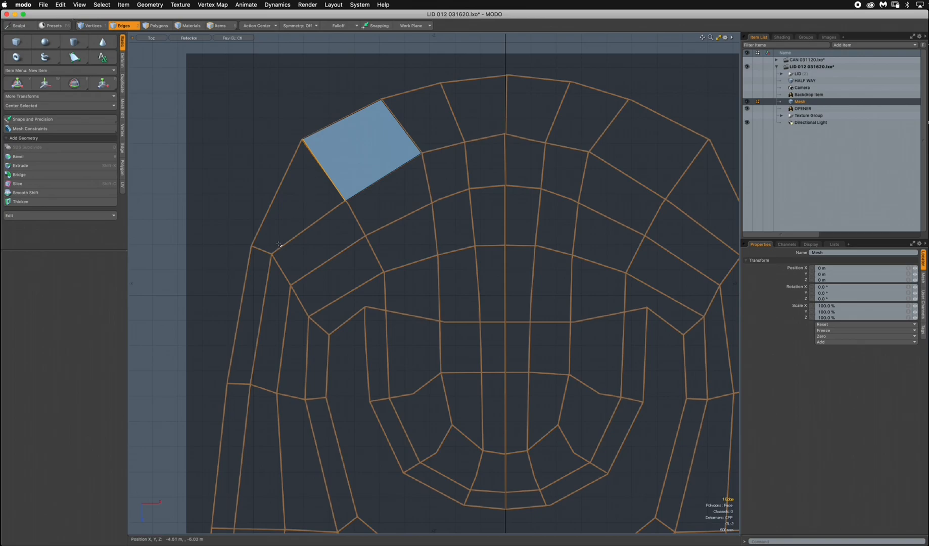
key("shift+x")
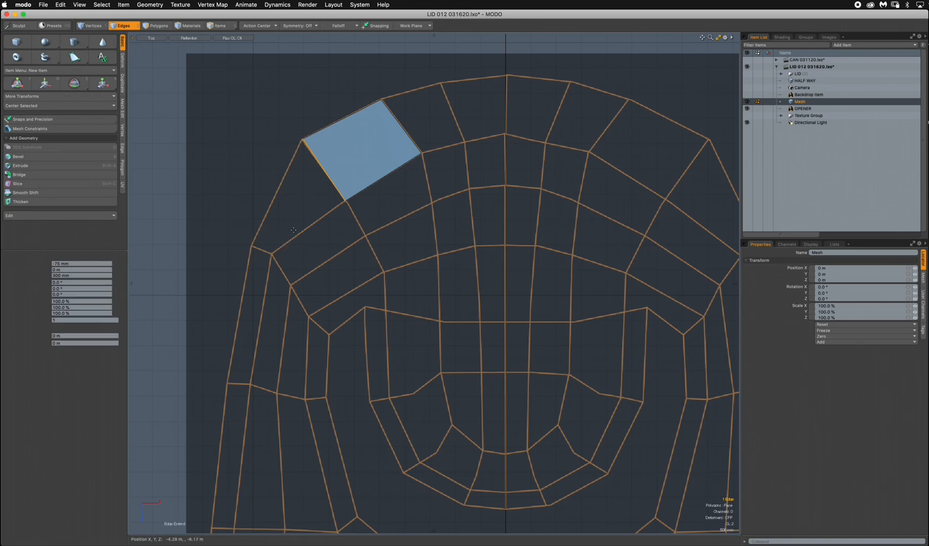
left_click_drag(288, 241, 211, 284)
Move the extended edge's outer vertex onto the template's rim corner, using a screen falloff of size 20.
left_click_drag(276, 213, 304, 235)
left_click_drag(304, 235, 402, 233, "alt+shift")
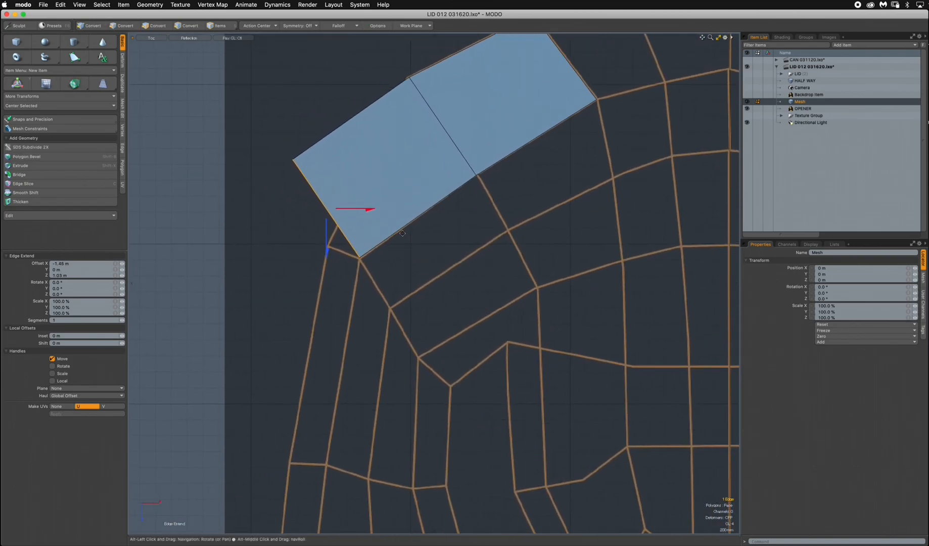
key("ctrl+t")
left_click_drag(298, 160, 325, 247)
scroll(354, 257, "up", 2)
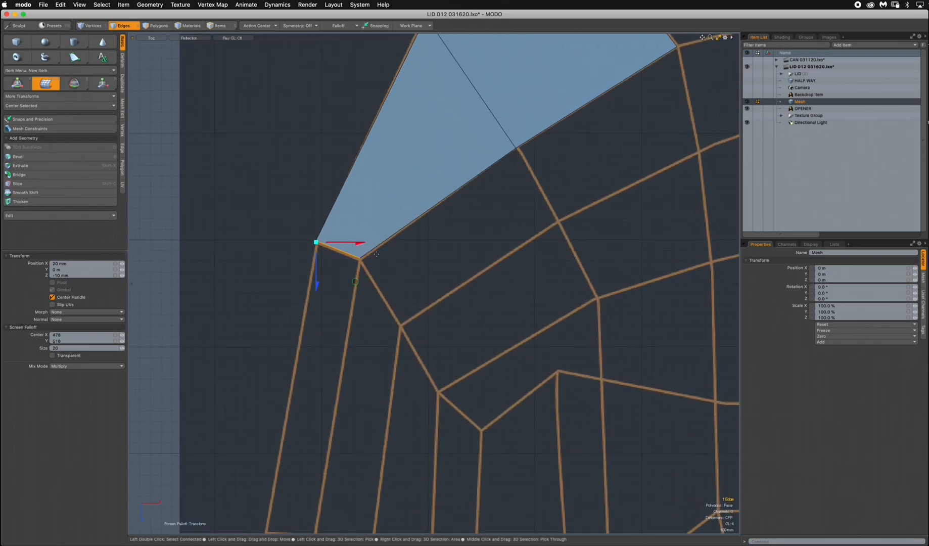
key("q")
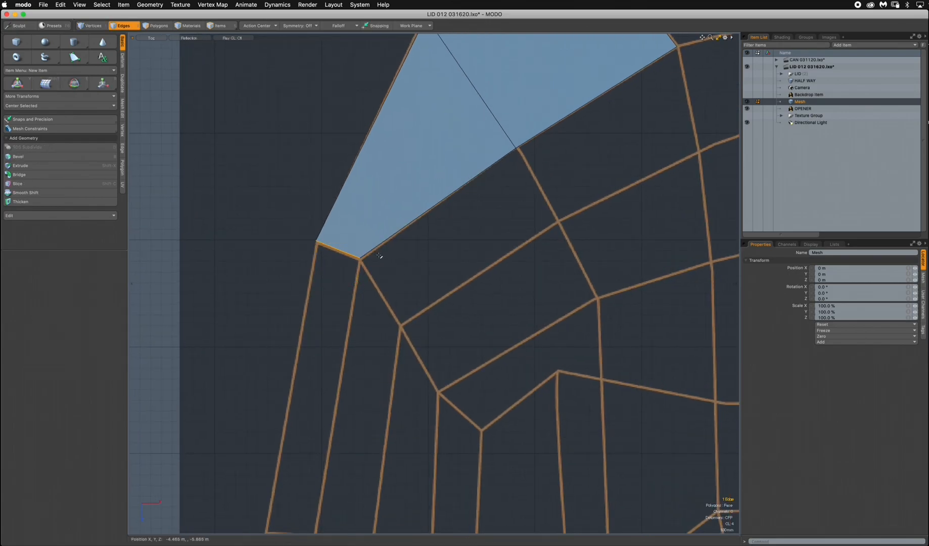
Extend the short end edge down the template's left side to the next cross line and align its outer vertex with the template.
key("z")
left_click_drag(405, 203, 341, 300)
key("ctrl+t")
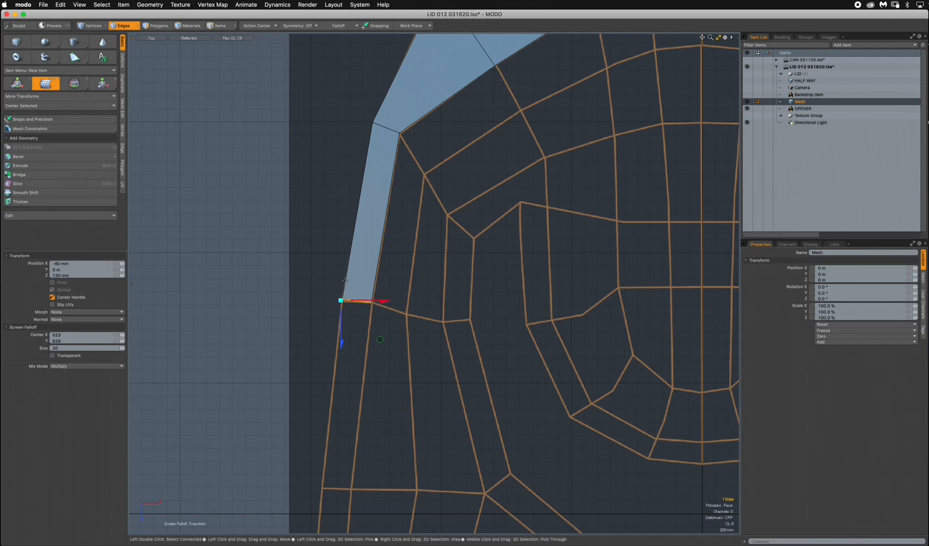
key("q")
Extend the side strip's inner edge about 400 mm in X and 670 mm in Z, and fit its lower vertex to the next template line.
left_click(436, 182)
left_click_drag(436, 183, 393, 306, "alt")
left_click(356, 254)
key("shift+x")
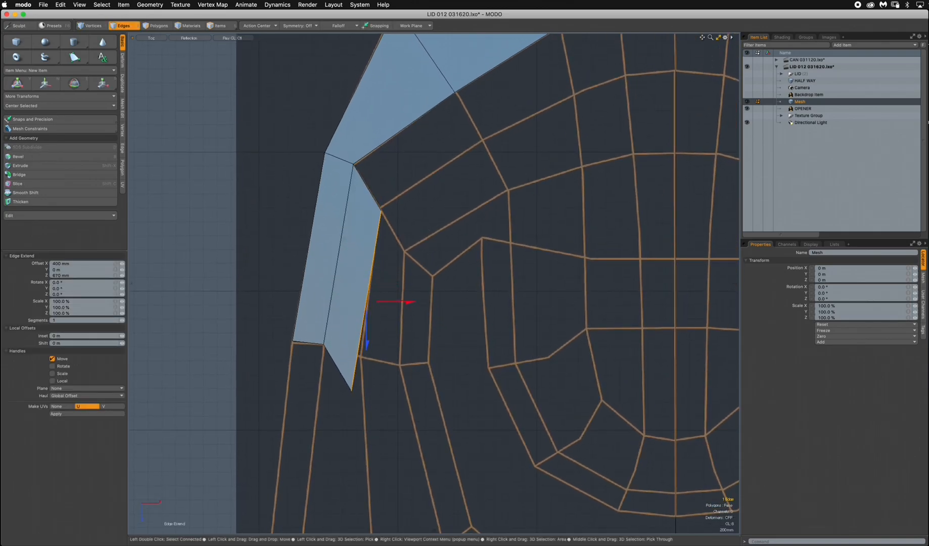
key("ctrl+t")
left_click_drag(351, 389, 366, 335)
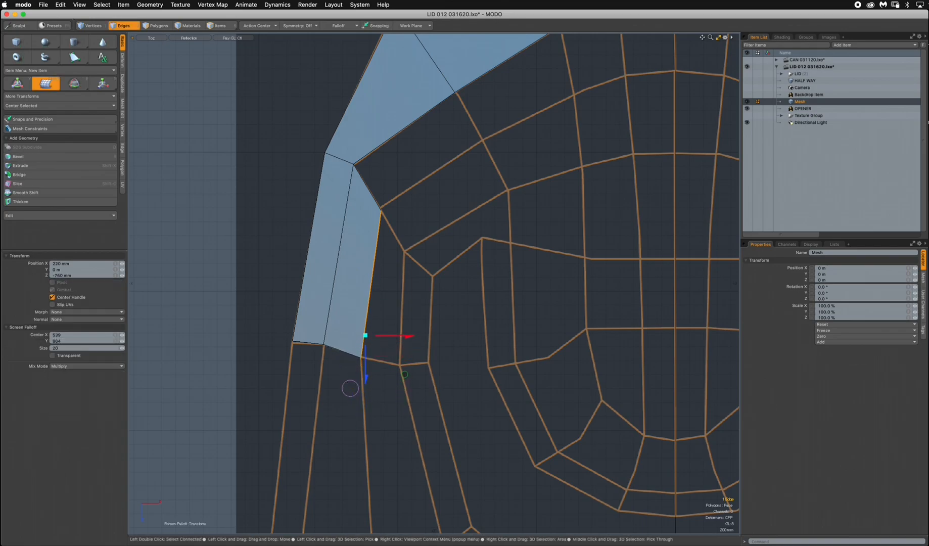
key("space")
Extend the inner edge again about 330 mm in X and 590 mm in Z, and fit its lower vertex to the template intersection.
key("shift+x")
left_click_drag(369, 322, 393, 363)
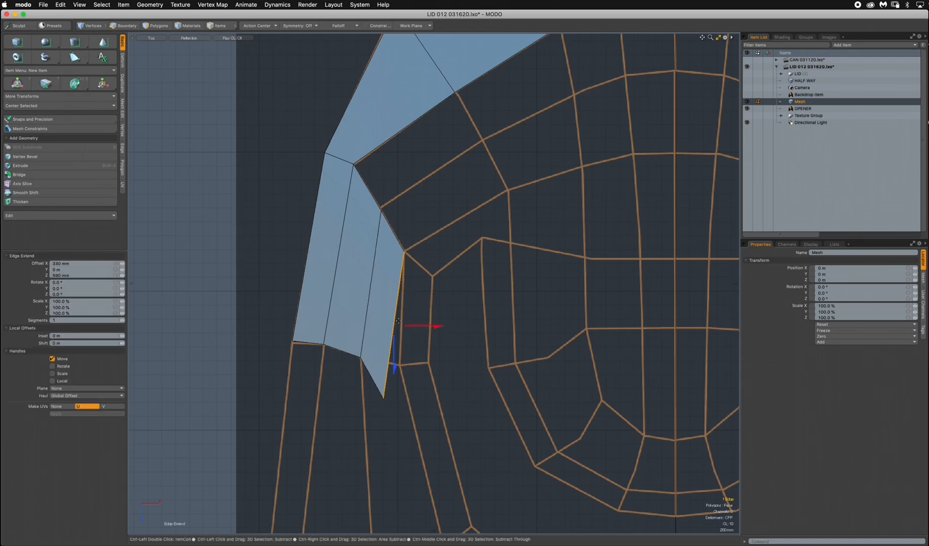
key("ctrl+t")
left_click_drag(384, 396, 401, 362)
key("space")
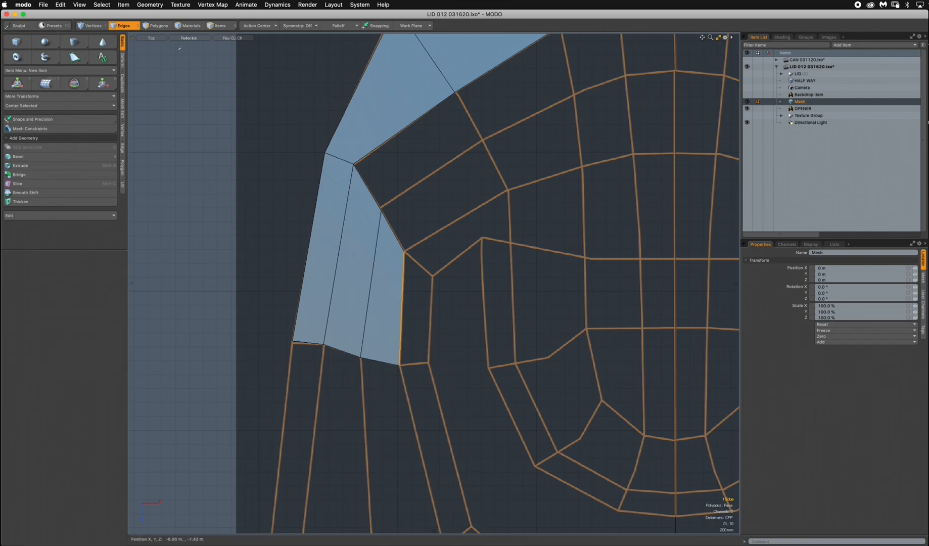
Extend the lower edge of the second rim quad about 420 mm in X and 660 mm in Z to the next template arc.
left_click(429, 137)
left_click(408, 104)
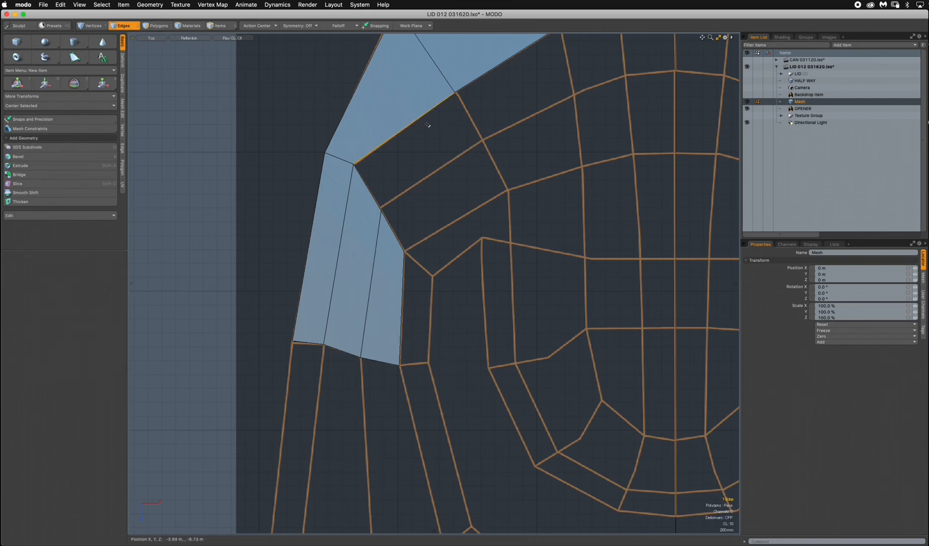
key("shift+x")
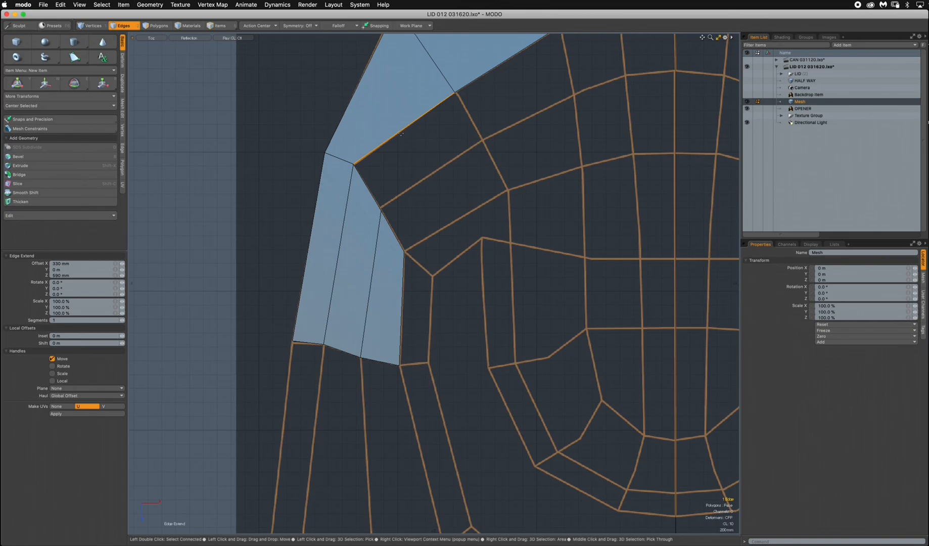
left_click_drag(423, 198, 454, 241)
left_click_drag(429, 169, 427, 173)
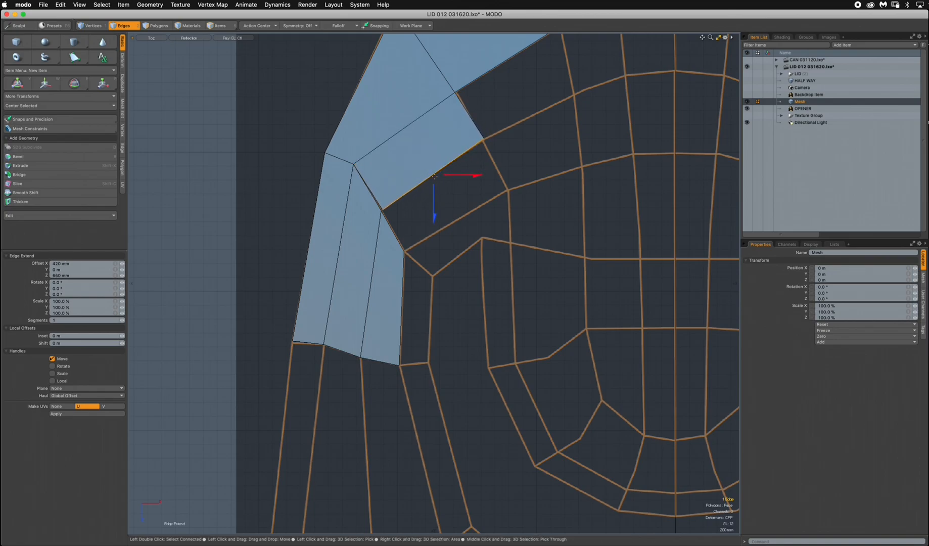
key("space")
Join the two near-coincident vertices where the second rim quad meets the side strip, with Average off and Keep 1-Vertex Polygons on.
key("1")
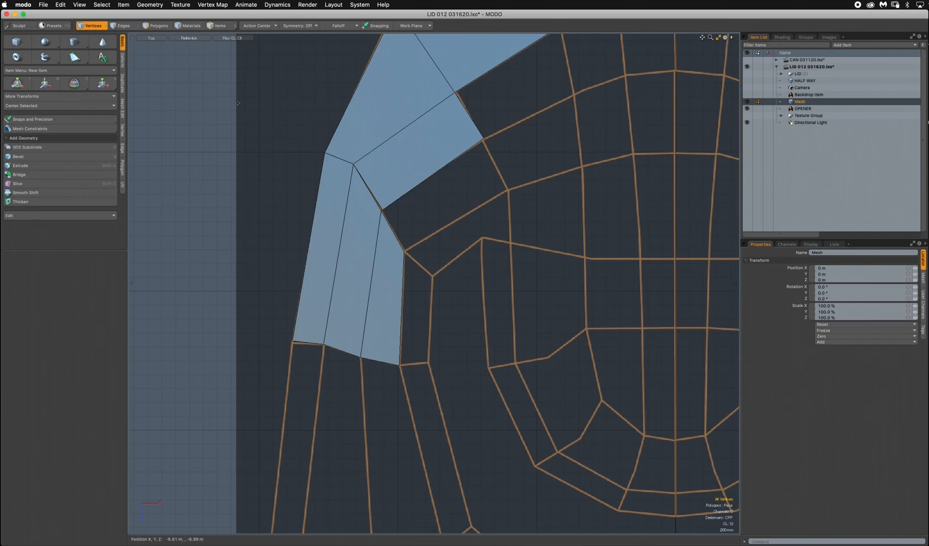
scroll(433, 202, "up", 3)
scroll(474, 192, "up", 5)
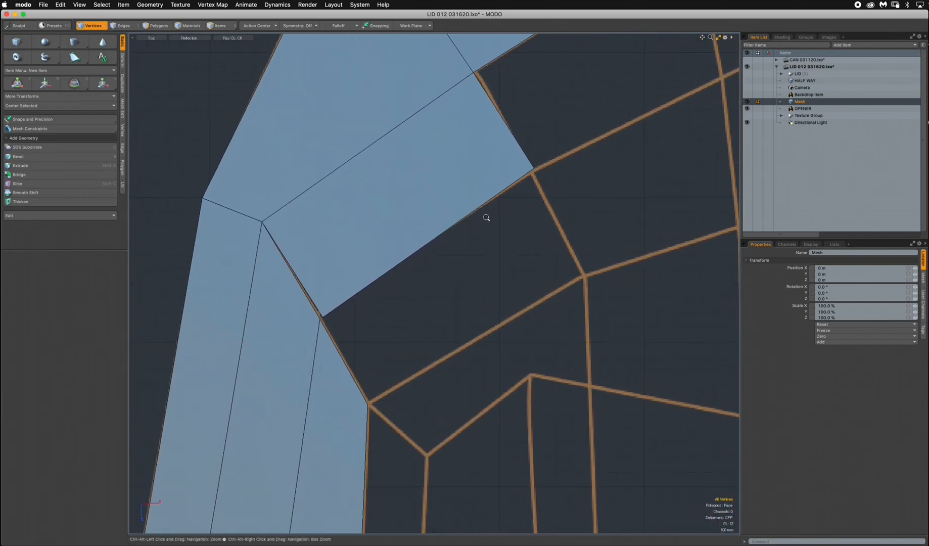
scroll(344, 306, "up", 4)
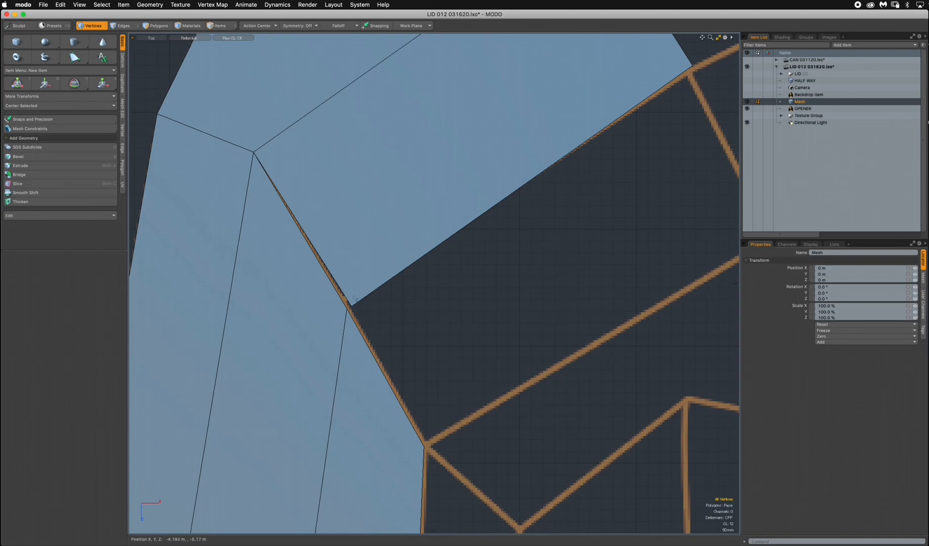
left_click(352, 307)
left_click(122, 133)
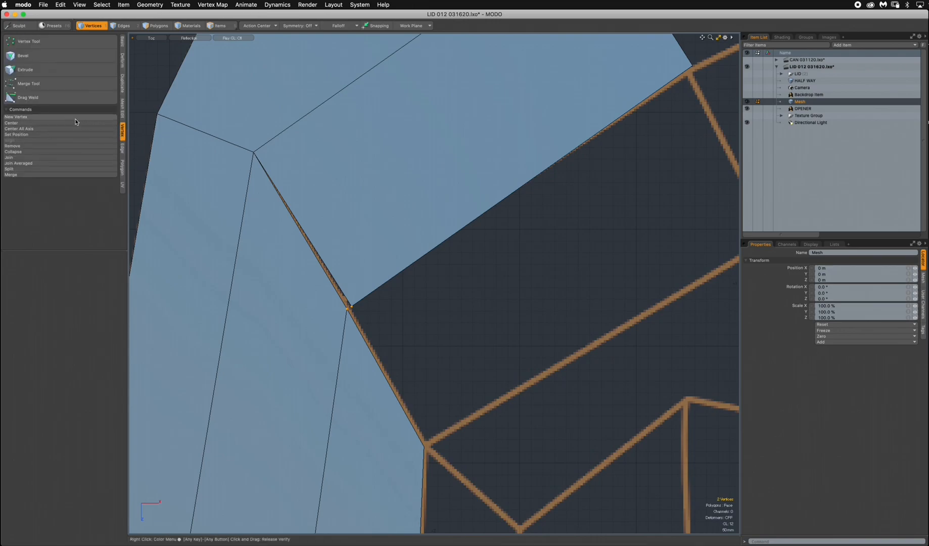
left_click(23, 157)
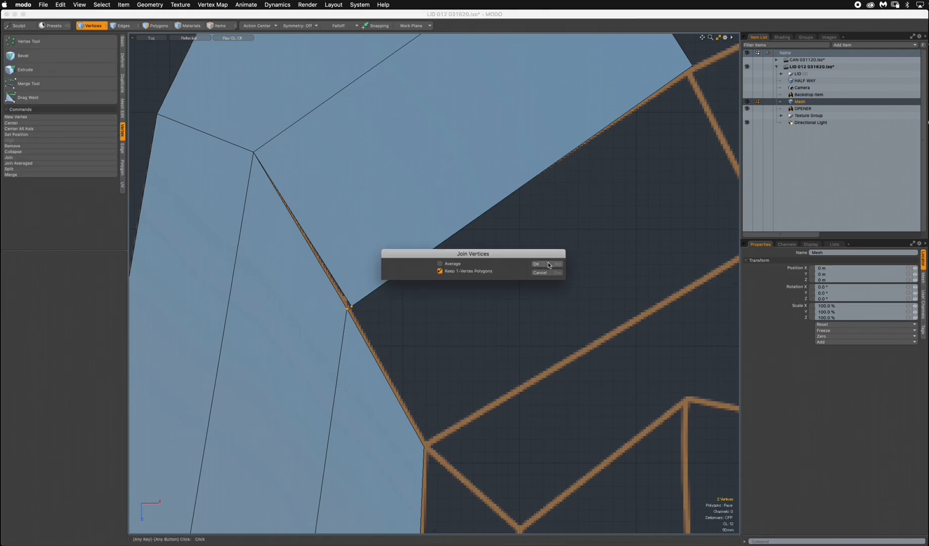
left_click(547, 265)
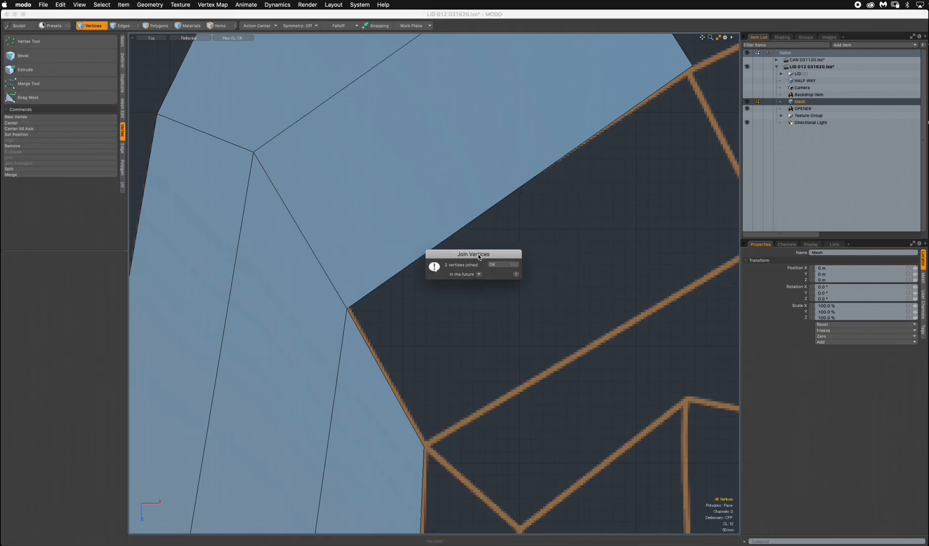
left_click(511, 263)
scroll(511, 264, "down", 5)
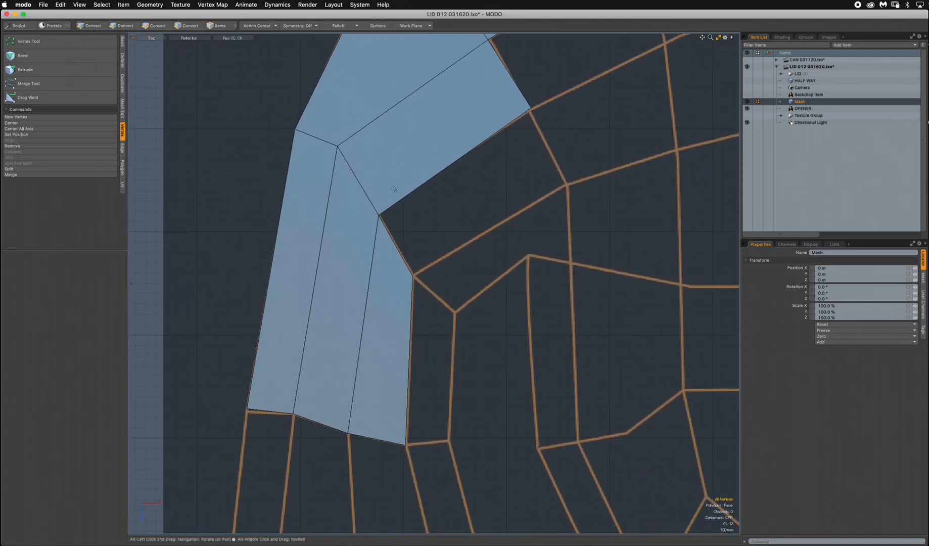
scroll(387, 213, "up", 3)
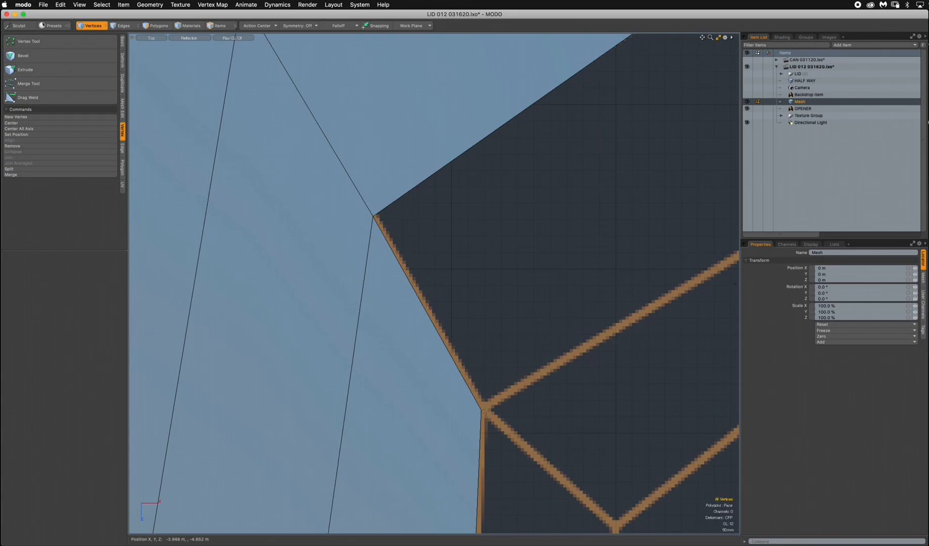
left_click(482, 411)
left_click(377, 220, "shift")
left_click(682, 464)
left_click_drag(527, 269, 462, 230, "ctrl+alt")
scroll(466, 225, "down", 1)
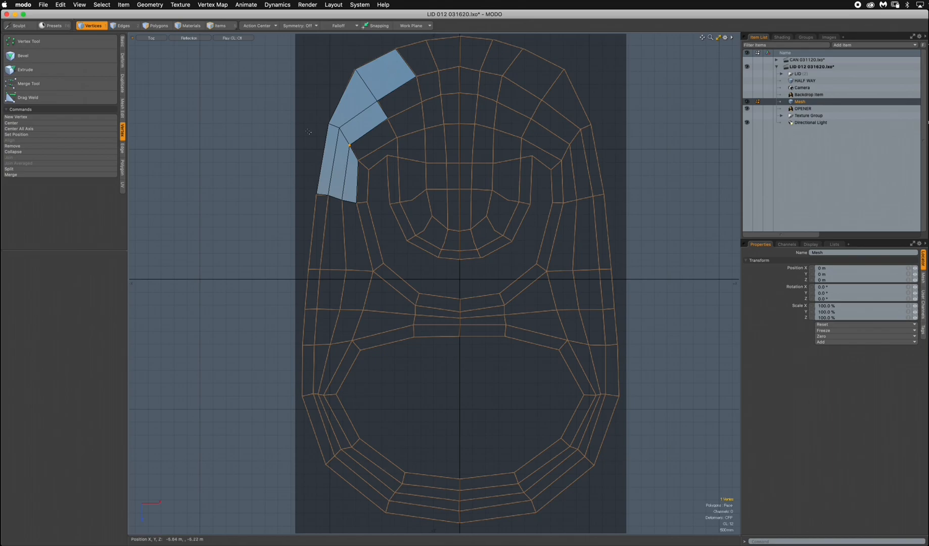
left_click(396, 167)
left_click_drag(405, 141, 528, 260, "ctrl+alt")
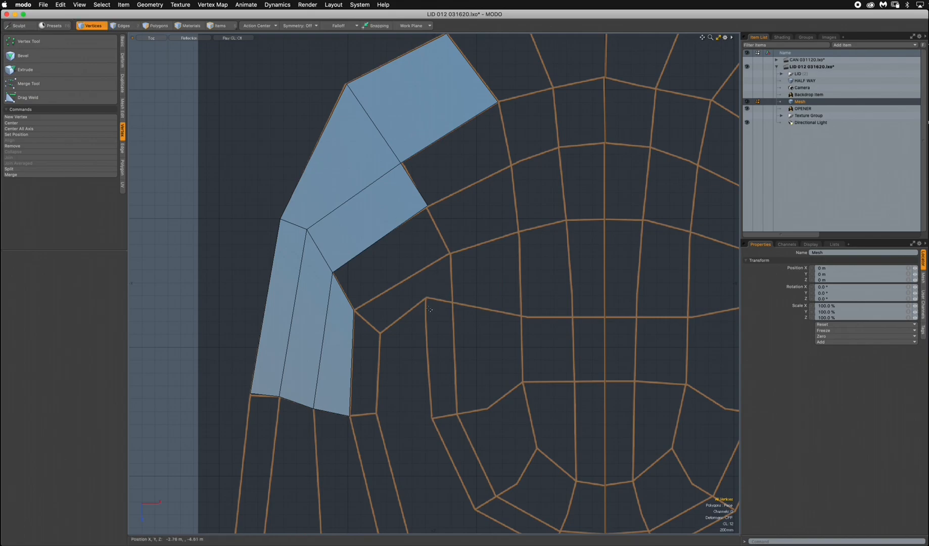
left_click_drag(414, 252, 409, 251, "ctrl+alt")
left_click_drag(373, 184, 391, 189, "ctrl+alt")
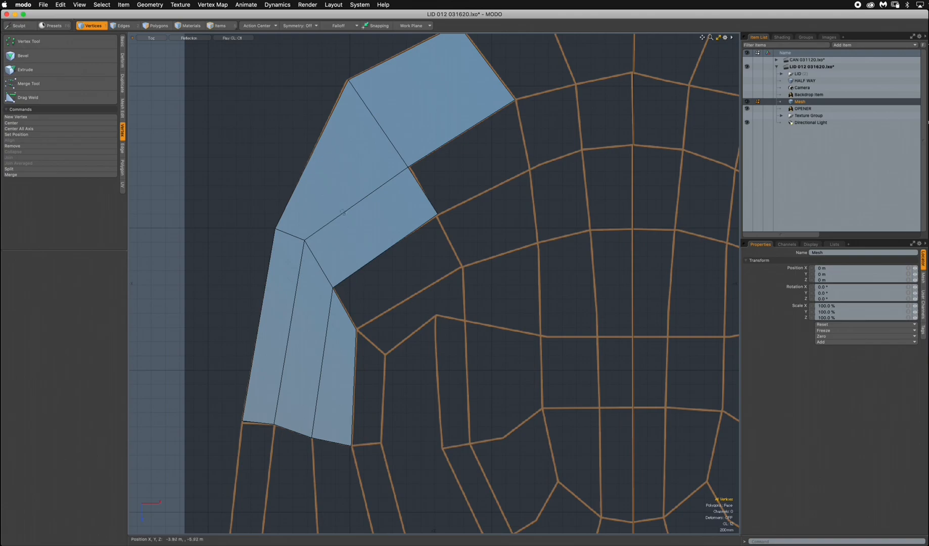
Extend the rim strip's lower edge twice down the template, the second time about 310 mm in X and 420 mm in Z.
key("2")
left_click(391, 253)
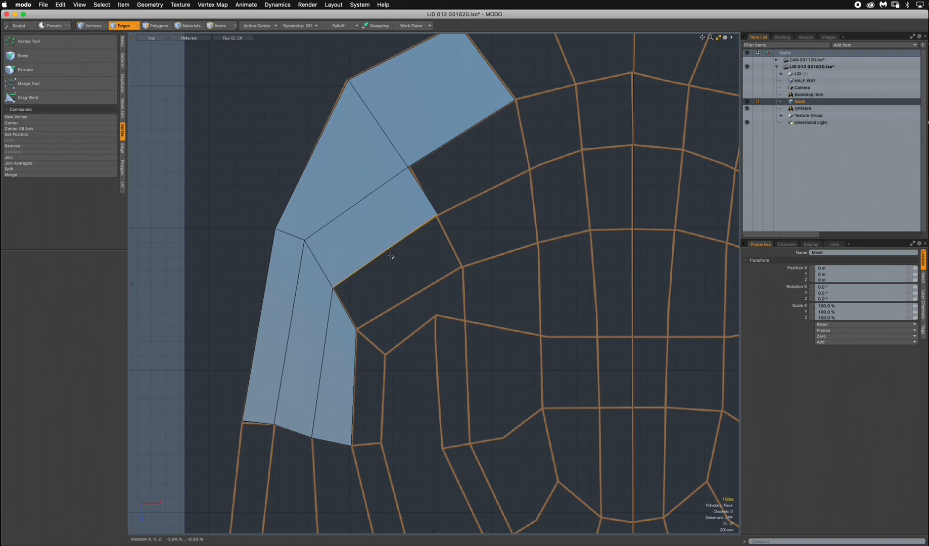
key("z")
left_click_drag(388, 257, 433, 323)
key("space")
key("z")
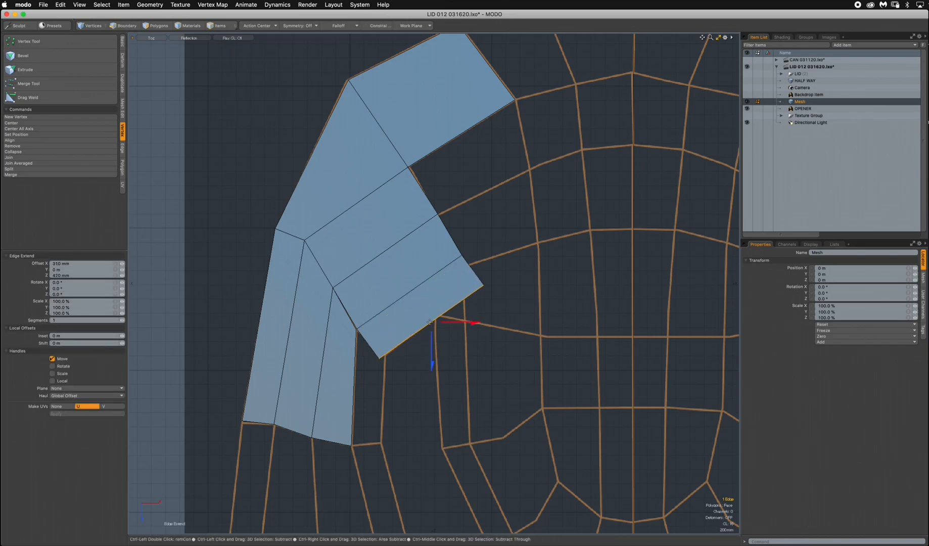
Fit the new end edge's two vertices to the template, moving the right one about -330/670 mm and the left one 110/-80 mm in X/Z.
key("ctrl+t")
left_click_drag(483, 287, 460, 335)
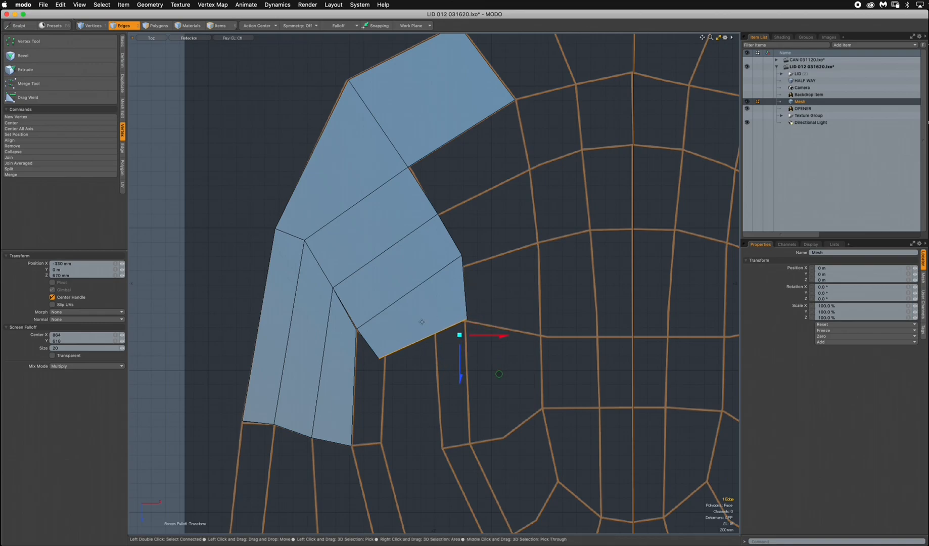
mouse_move(385, 359)
left_mouse_down()
mouse_move(388, 340)
mouse_move(389, 352)
left_mouse_up()
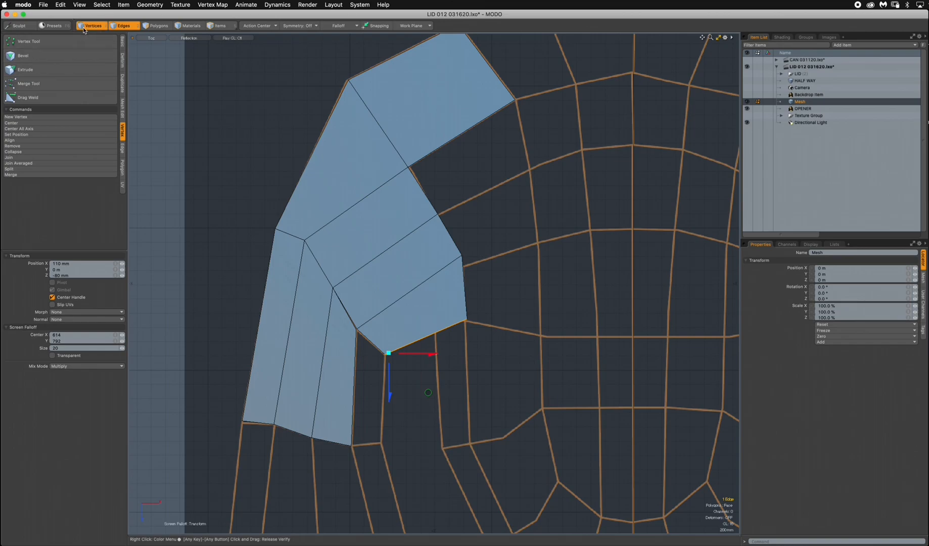
Join the overlapping vertices at the side strip's inner corner, where the newly extended rim quads meet it.
key("1")
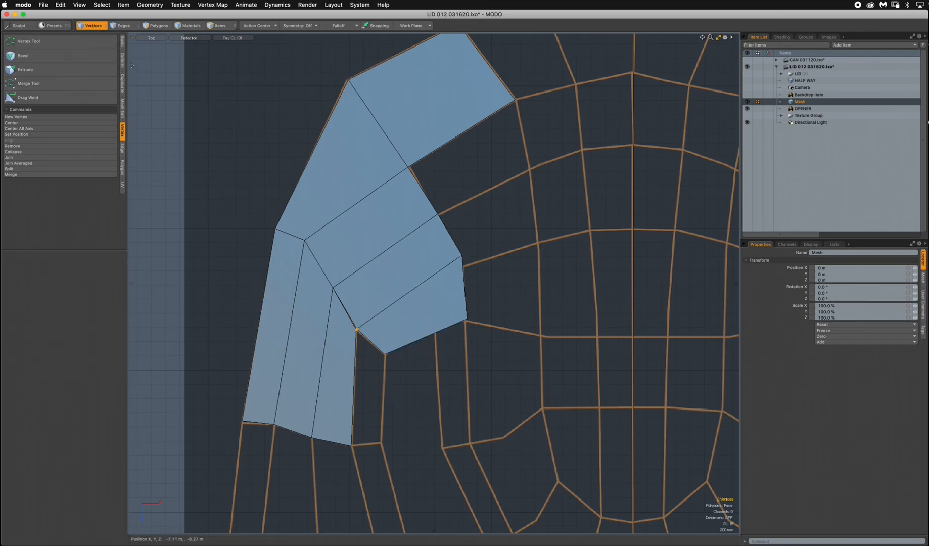
left_click(28, 157)
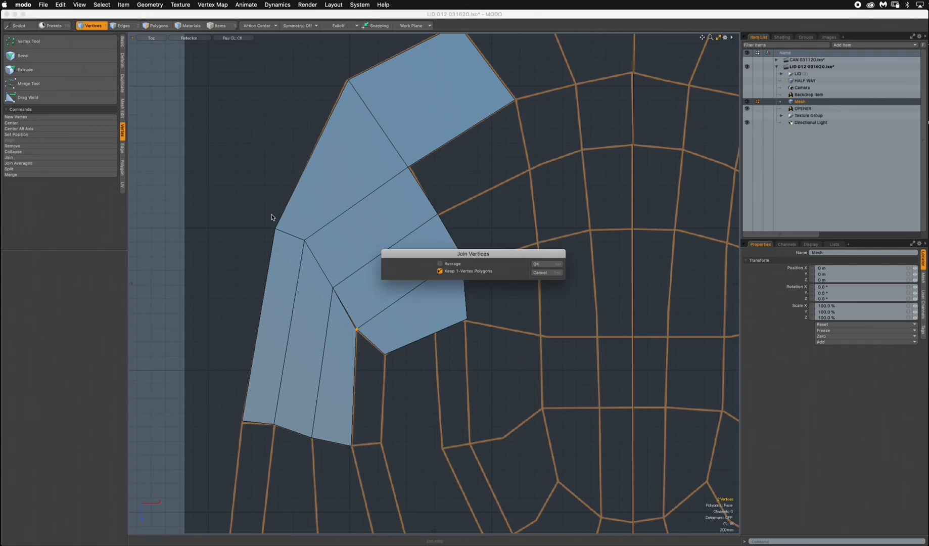
left_click(554, 265)
left_click(505, 265)
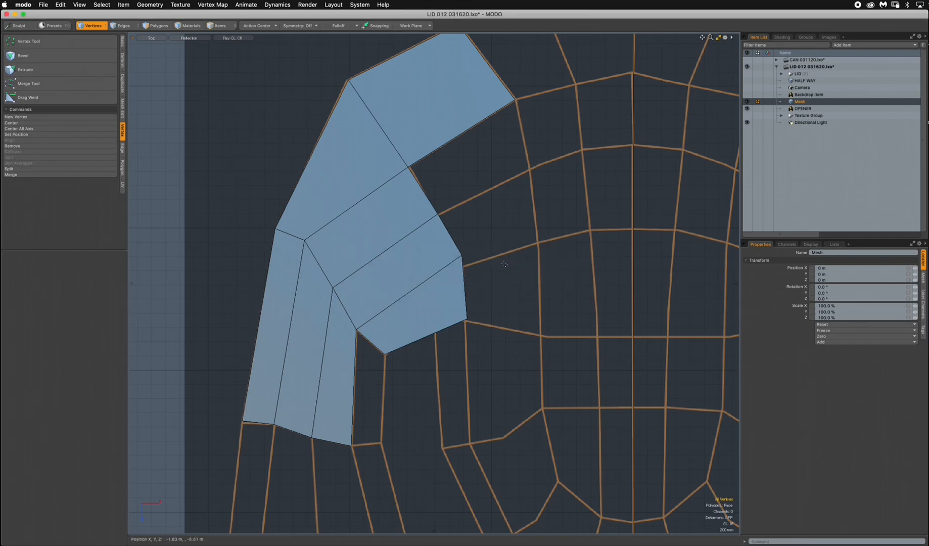
Loop Slice the four polygons running from the outer rim to the new end edge lengthwise at about 62.5 %.
left_click(188, 38)
left_click(181, 28)
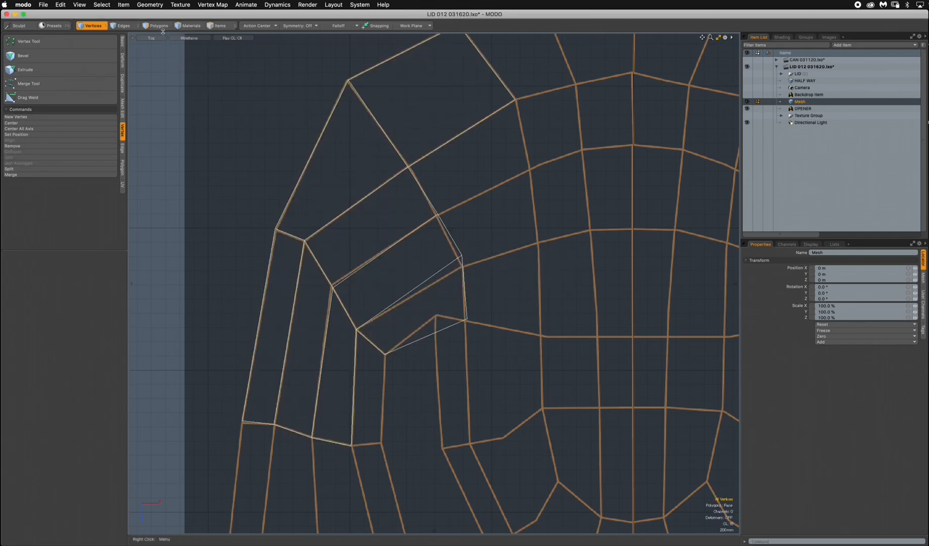
key("3")
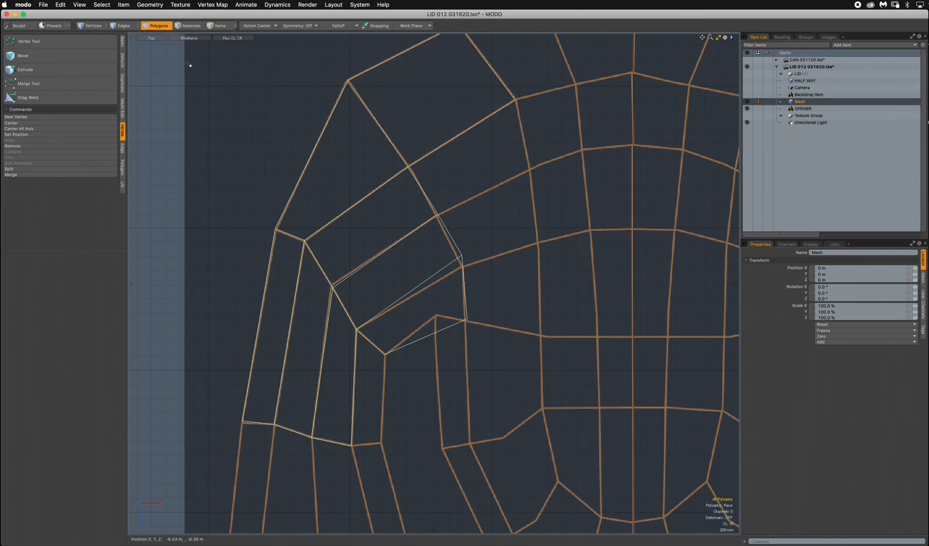
left_click_drag(439, 229, 425, 221, "alt")
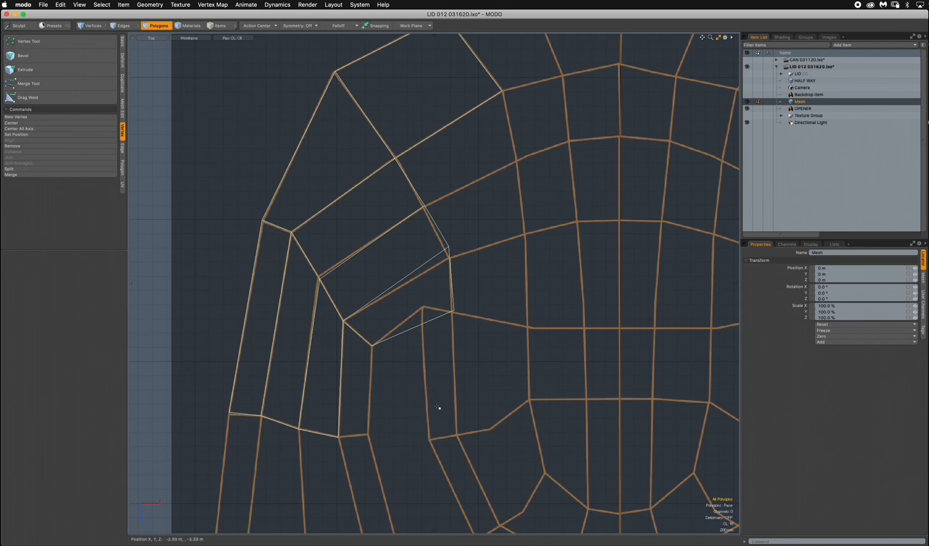
left_click_drag(424, 354, 289, 140)
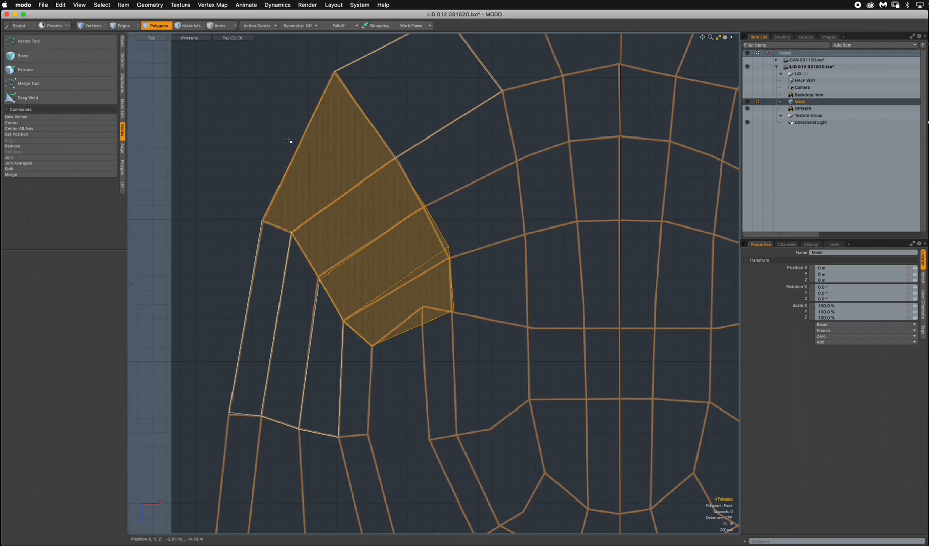
left_click(189, 41)
left_click(183, 86)
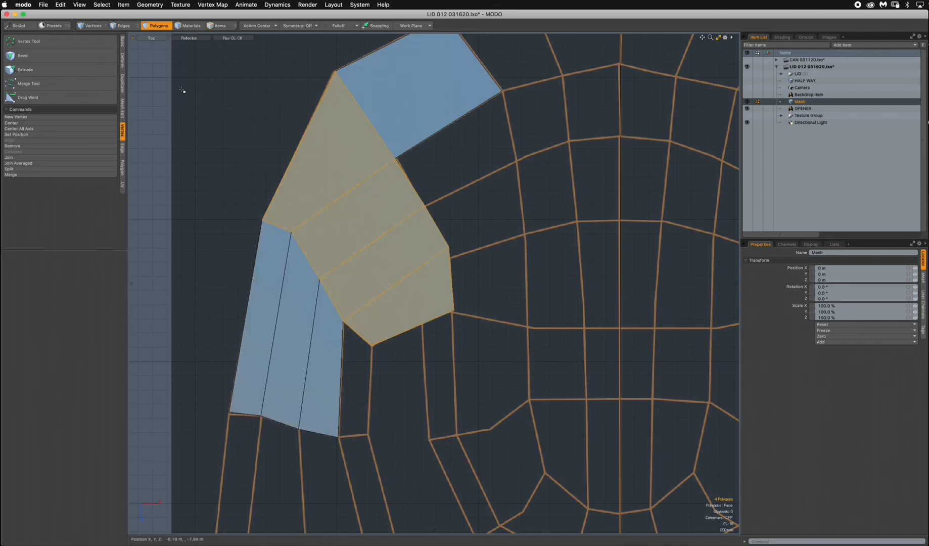
key("alt+c")
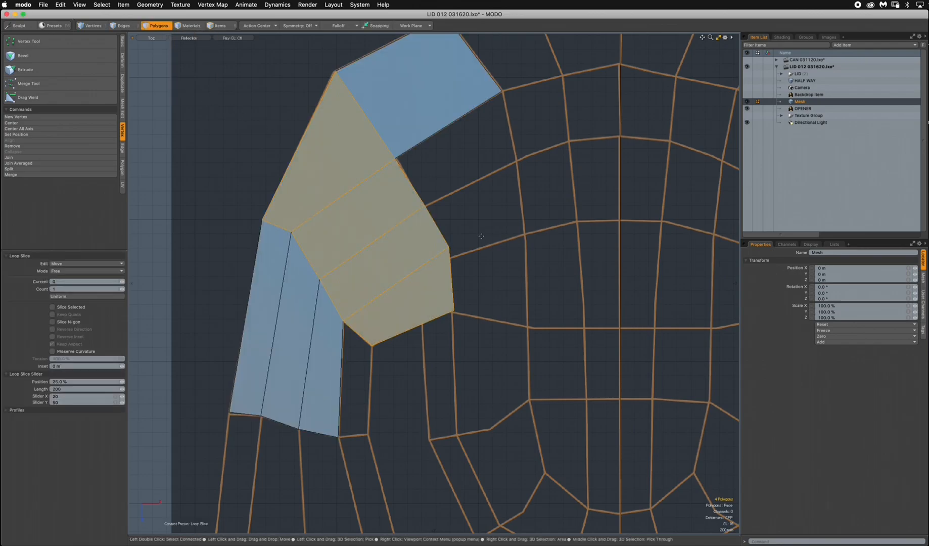
left_click(328, 224)
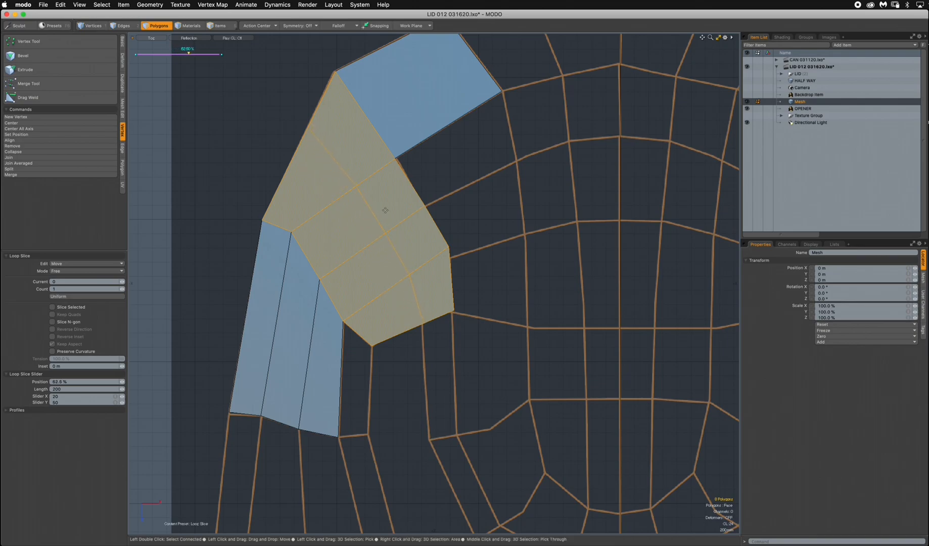
Move the slice's lower end vertex up to the template corner and shift the adjacent end vertex about -10 mm in X and 30 mm in Z.
left_click(91, 26)
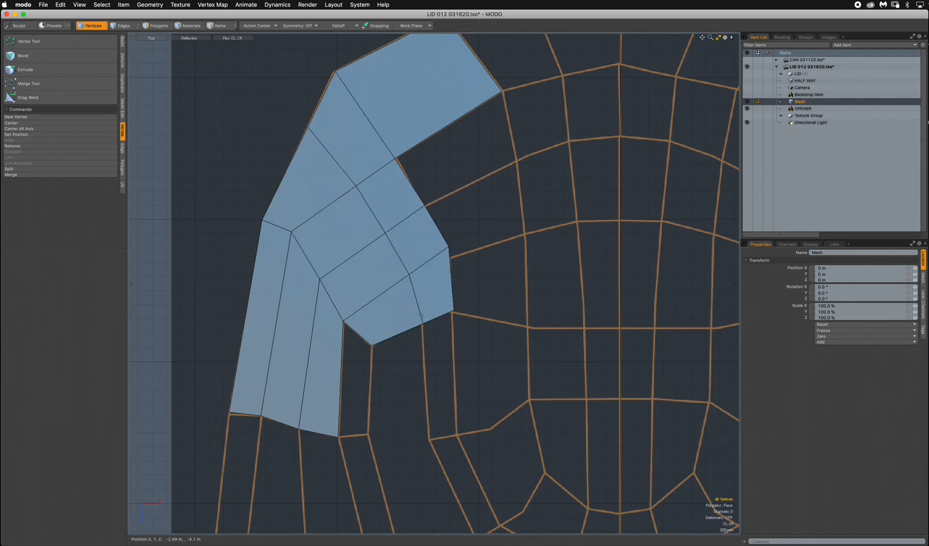
key("w")
mouse_move(424, 365)
left_mouse_down()
mouse_move(424, 337)
mouse_move(424, 350)
left_mouse_up()
key("q")
left_click(454, 311)
key("w")
left_click_drag(493, 349, 493, 351)
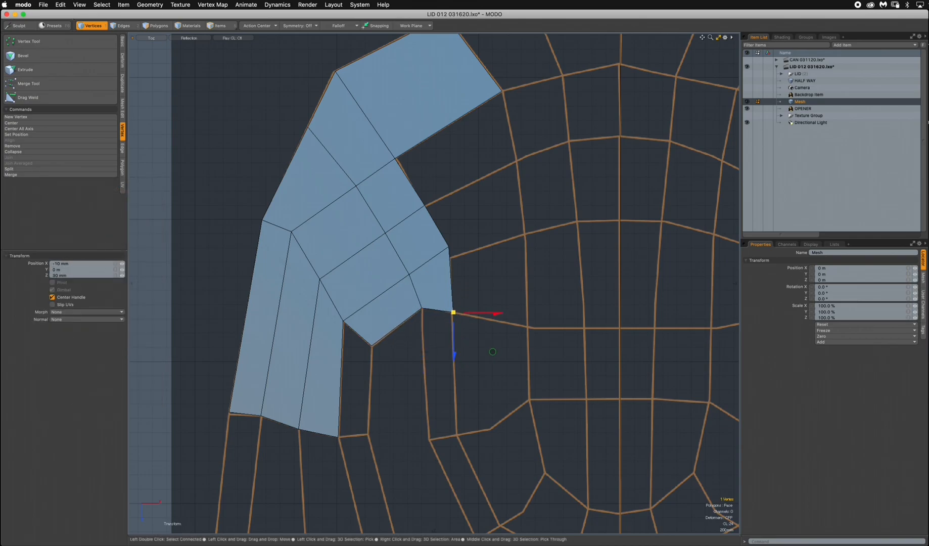
key("q")
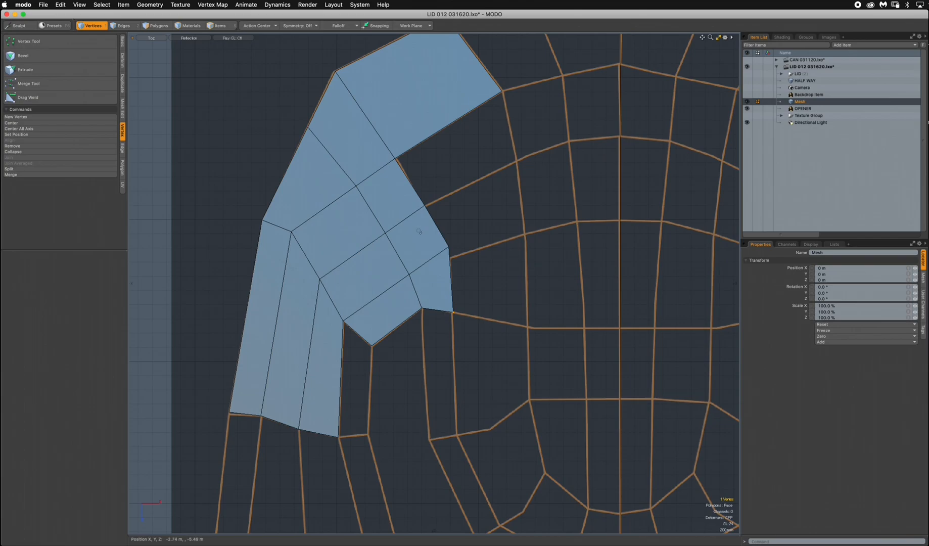
Move the slice's vertex on the outer rim outward to round the mesh's silhouette.
left_click(310, 127)
key("w")
left_click_drag(310, 128, 289, 141)
key("q")
left_click(485, 243)
Hide the Mesh item and display the HALF WAY mesh over the OPENER template.
scroll(485, 243, "down", 2)
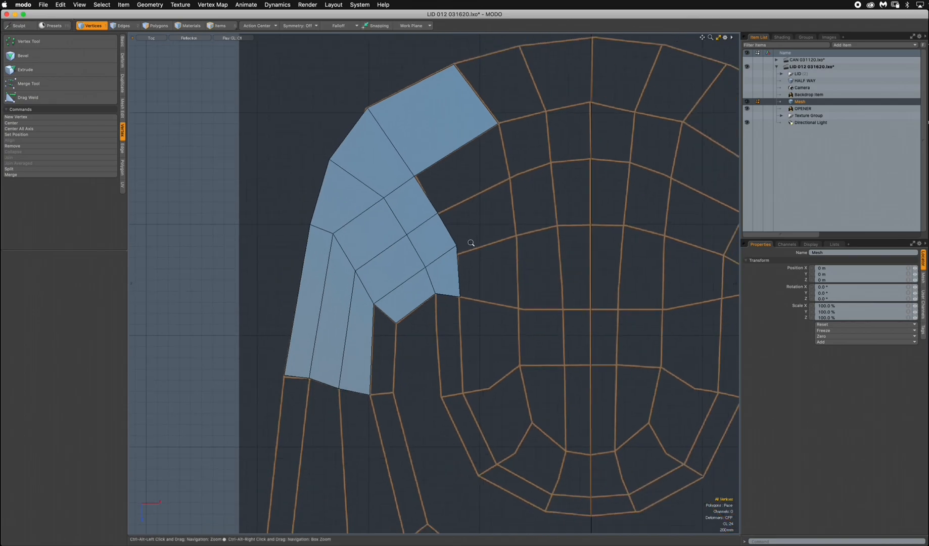
left_click_drag(467, 241, 418, 159, "alt")
scroll(469, 263, "down", 3)
left_click_drag(469, 264, 433, 240, "alt")
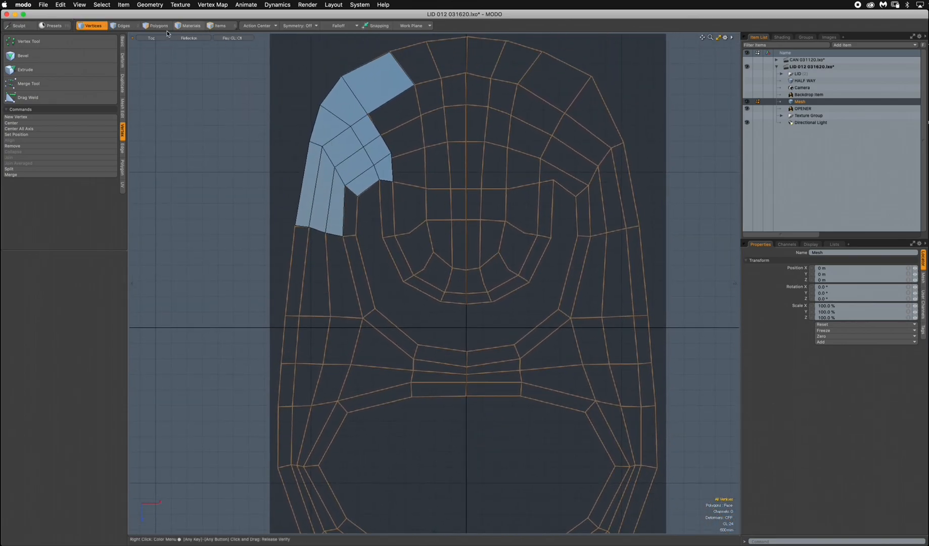
key("3")
left_click(191, 67)
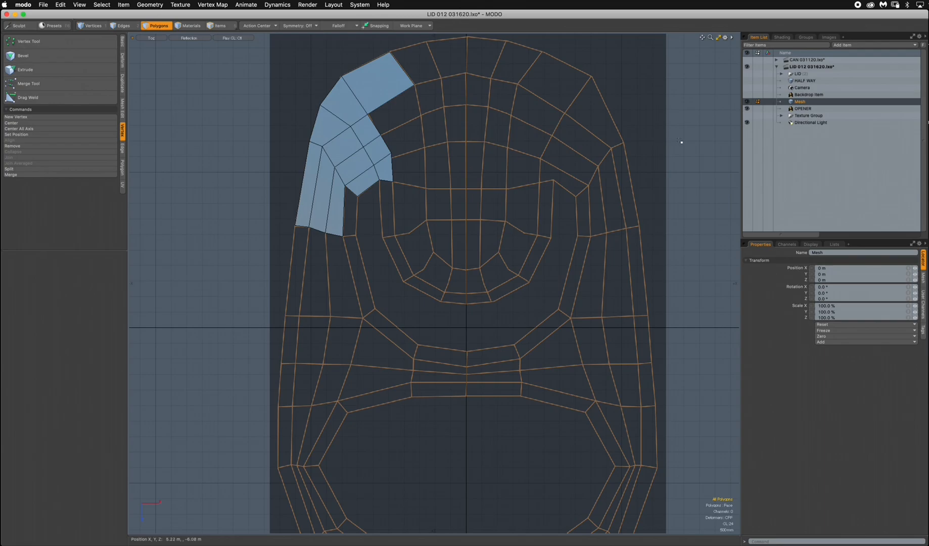
left_click(747, 103)
left_click(803, 82)
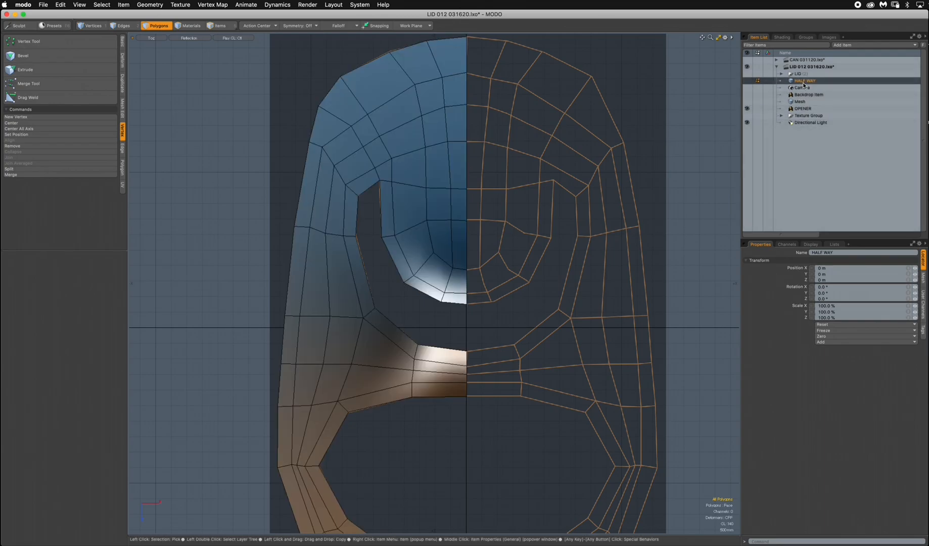
left_click(747, 82)
scroll(500, 292, "down", 3)
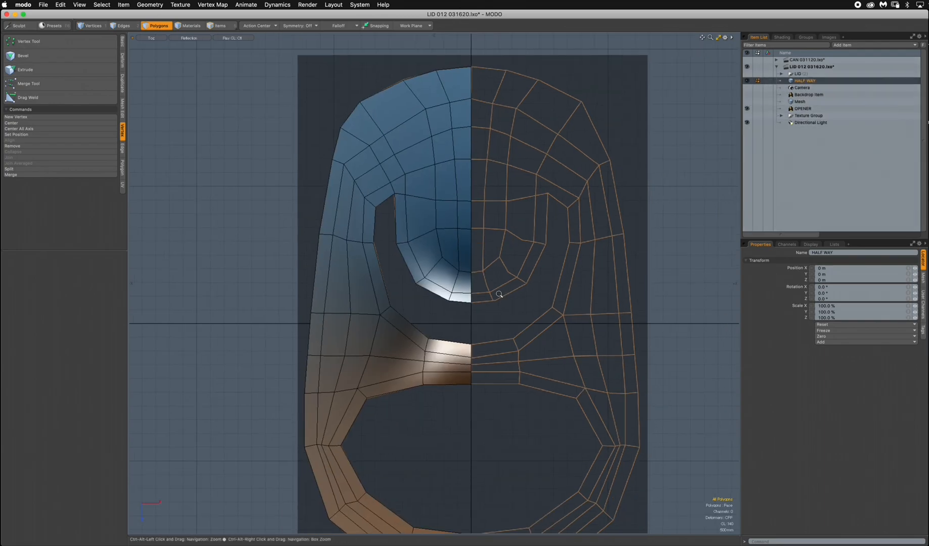
left_click_drag(489, 297, 483, 255, "alt")
mouse_move(451, 322)
left_mouse_down("alt")
mouse_move(451, 350)
mouse_move(439, 322)
left_mouse_up("alt")
key("3")
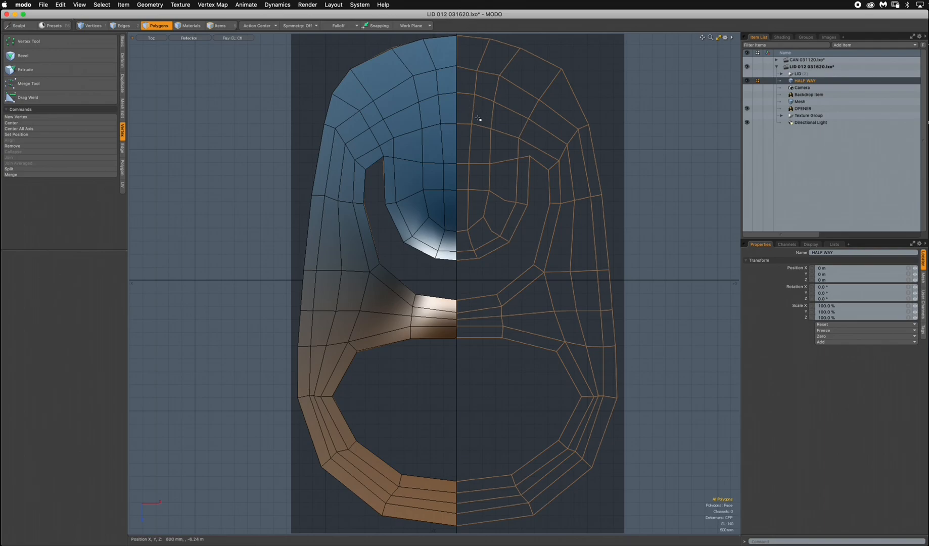
scroll(482, 109, "down", 1)
left_click_drag(481, 107, 468, 125, "alt+shift")
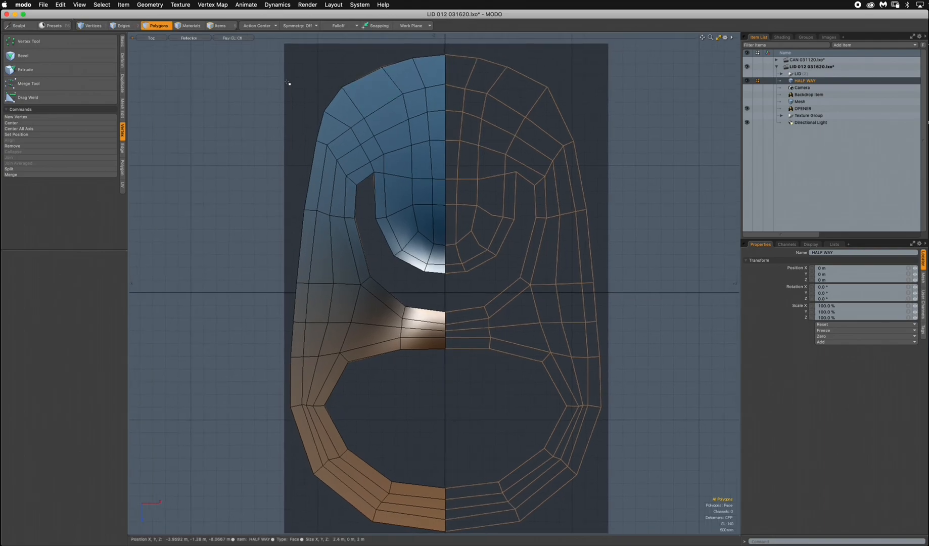
In Wireframe shading, select the half mesh's centerline edges and scale them in X to flatten them onto the center axis.
left_click(188, 38)
left_click(187, 71)
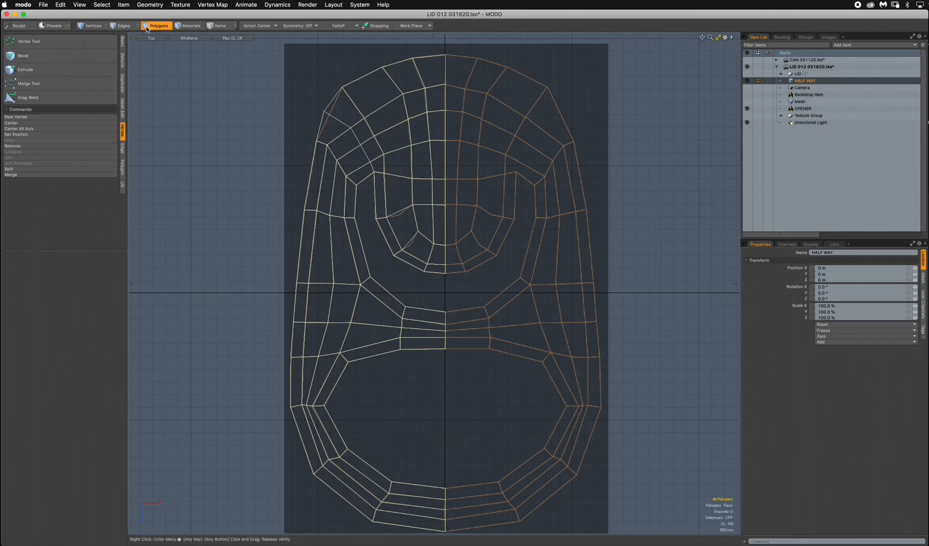
left_click(124, 26)
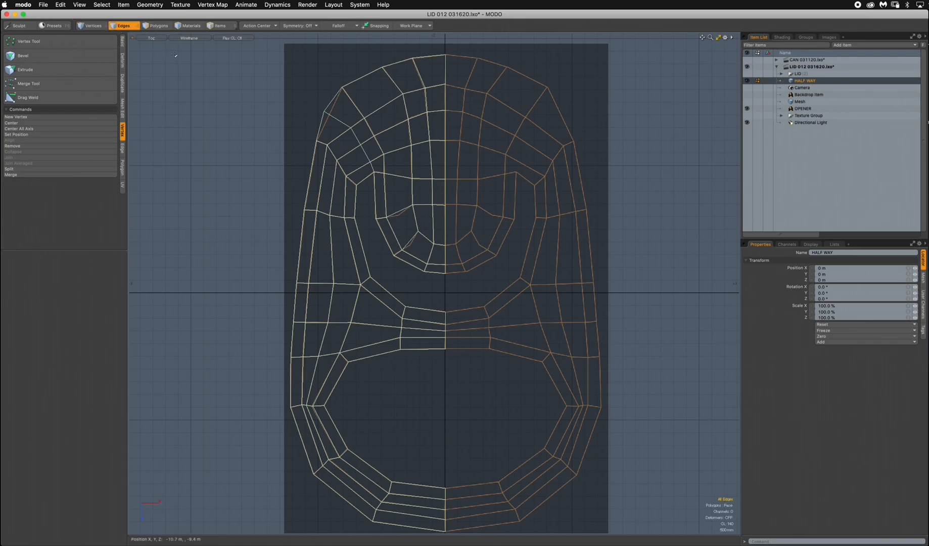
mouse_move(436, 82)
right_mouse_down()
mouse_move(440, 222)
mouse_move(458, 257)
mouse_move(531, 141)
right_mouse_up()
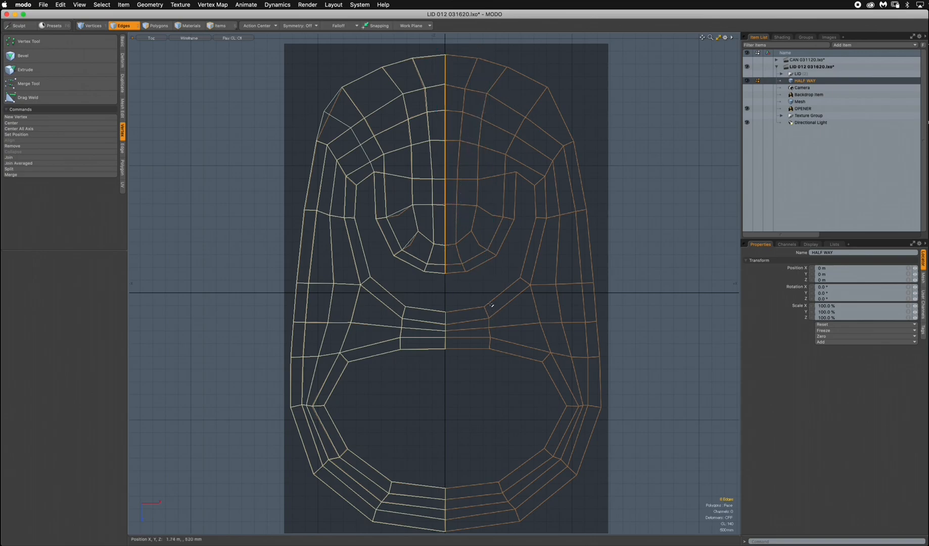
mouse_move(455, 301)
right_mouse_down("shift")
mouse_move(433, 380)
mouse_move(455, 329)
right_mouse_up("shift")
key("r")
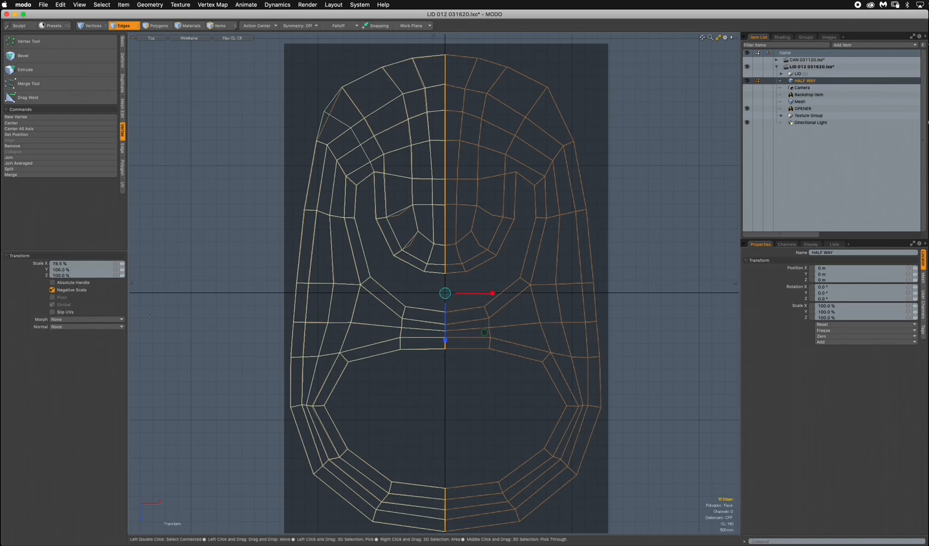
left_click_drag(70, 265, 32, 269)
key("Return")
key("space")
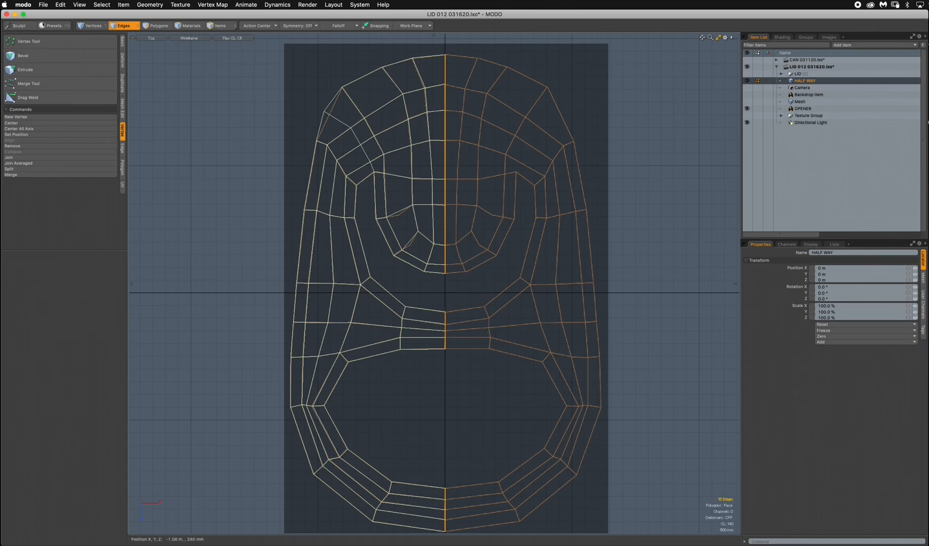
Restore Reflection shading and mirror the half mesh's polygons across the X axis at the centerline.
left_click(189, 38)
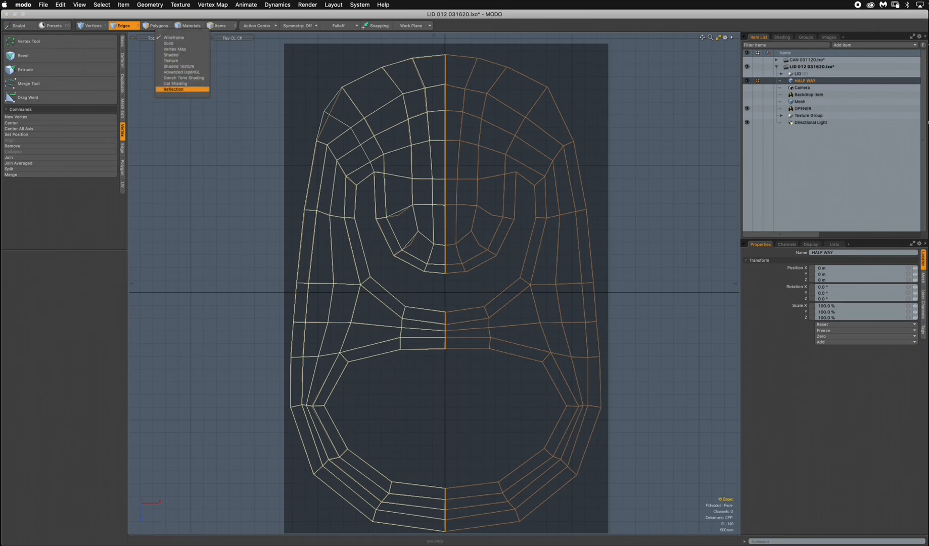
left_click(182, 89)
key("3")
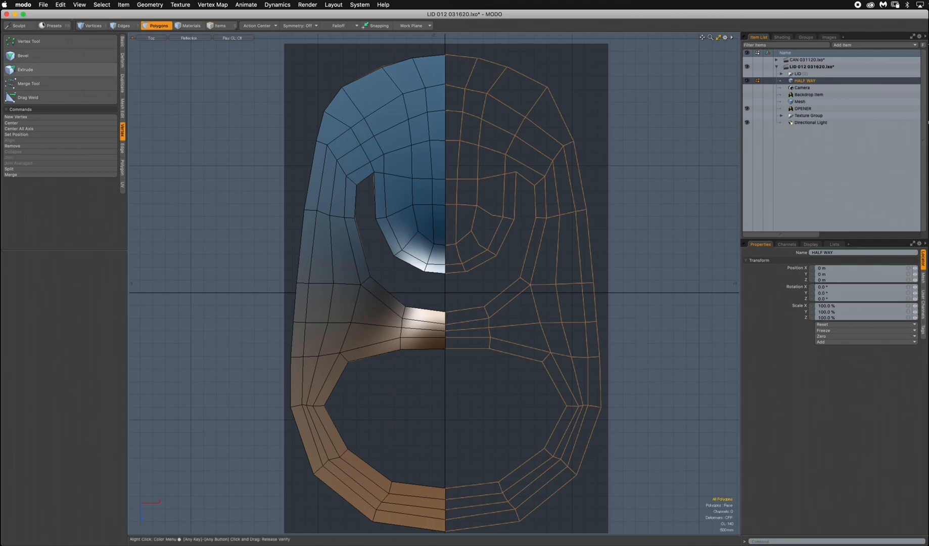
left_click(122, 42)
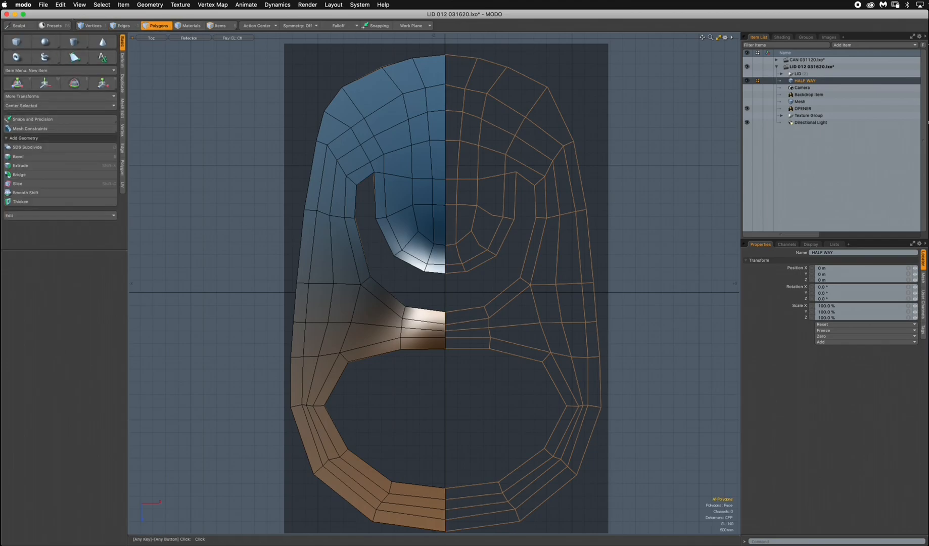
left_click(123, 83)
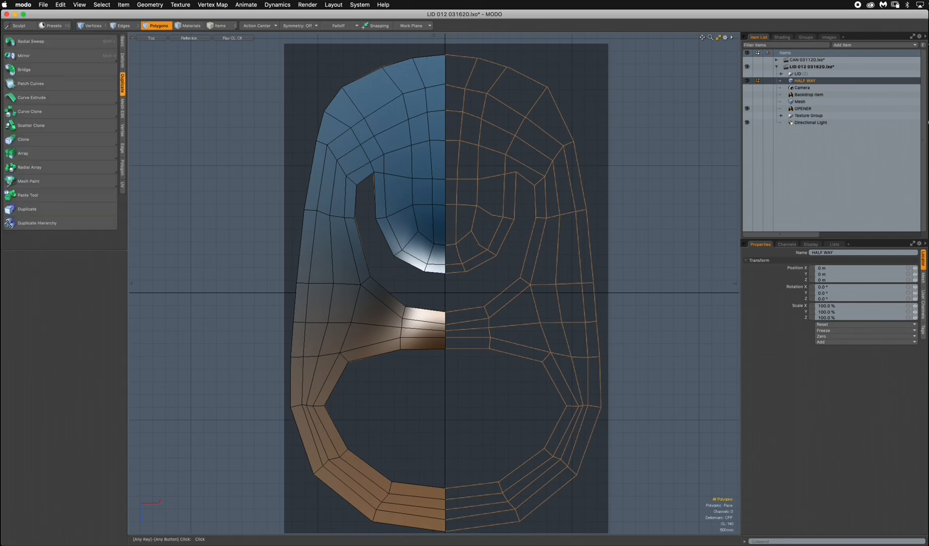
left_click(30, 56)
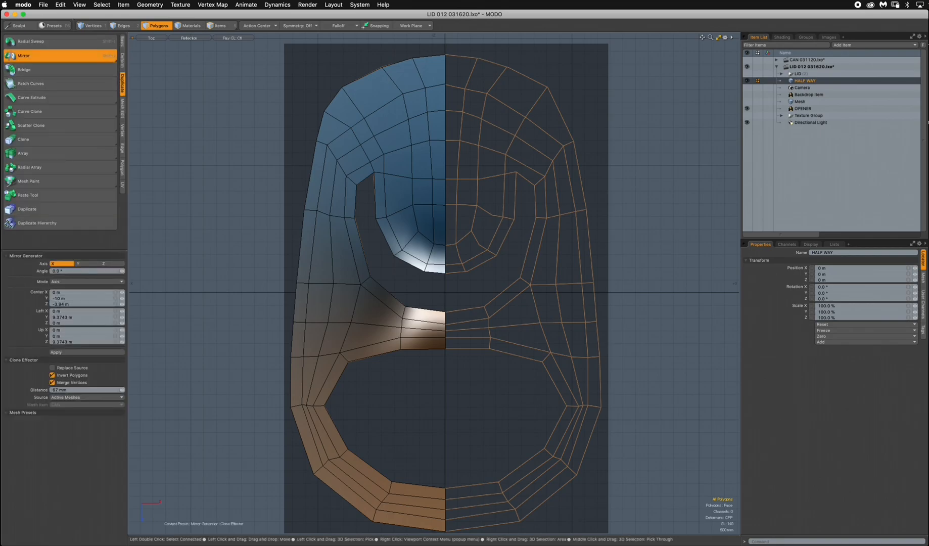
left_click(444, 207)
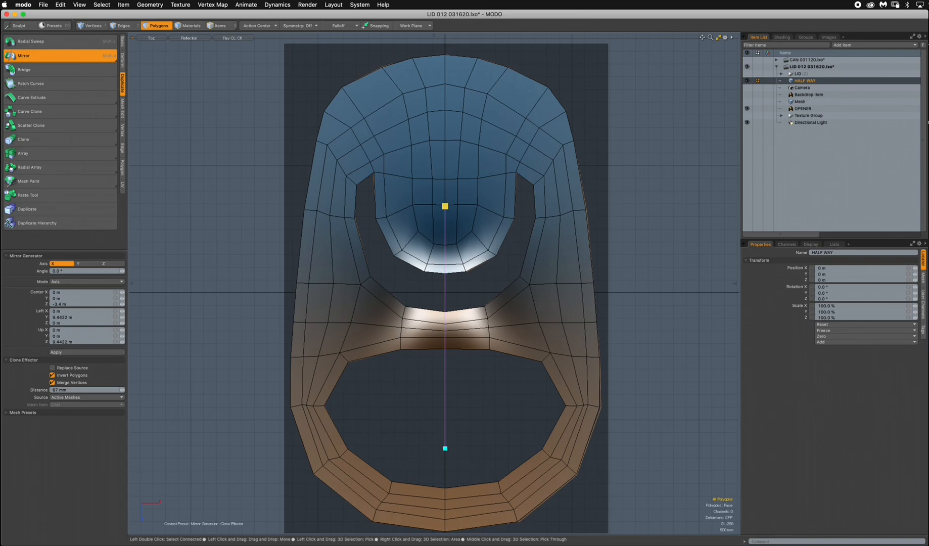
key("space")
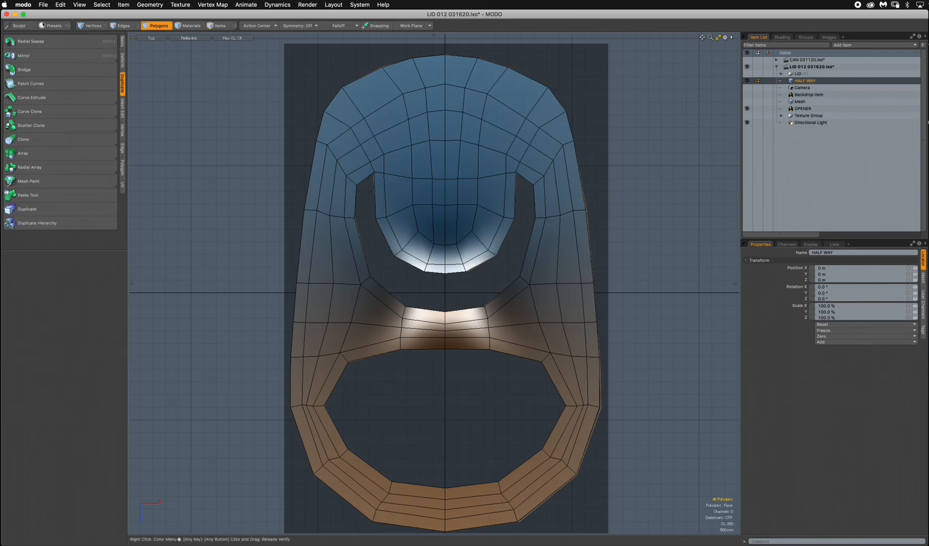
Preview the mirrored opener as a subdivision surface and return it to plain polygon faces.
key("Tab")
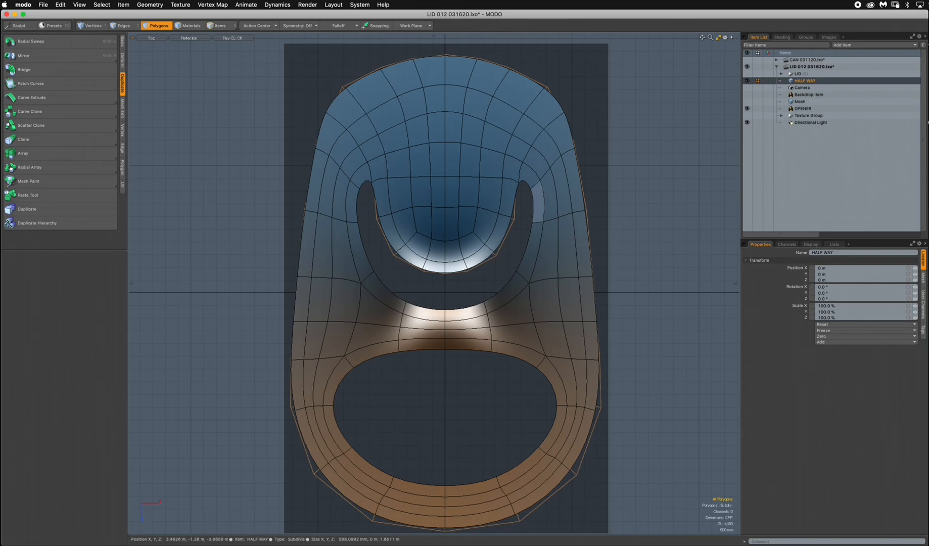
key("Tab")
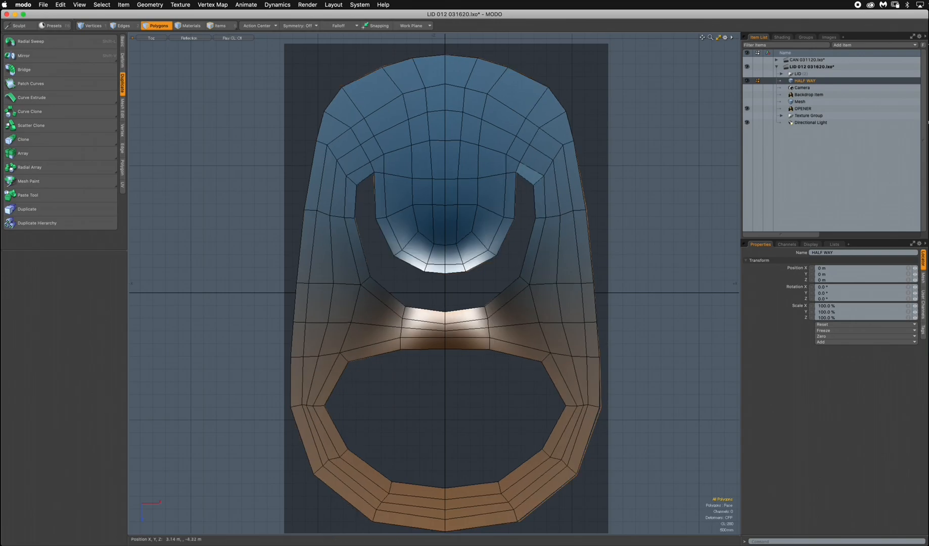
scroll(434, 143, "down", 1)
left_click_drag(434, 142, 447, 183, "alt")
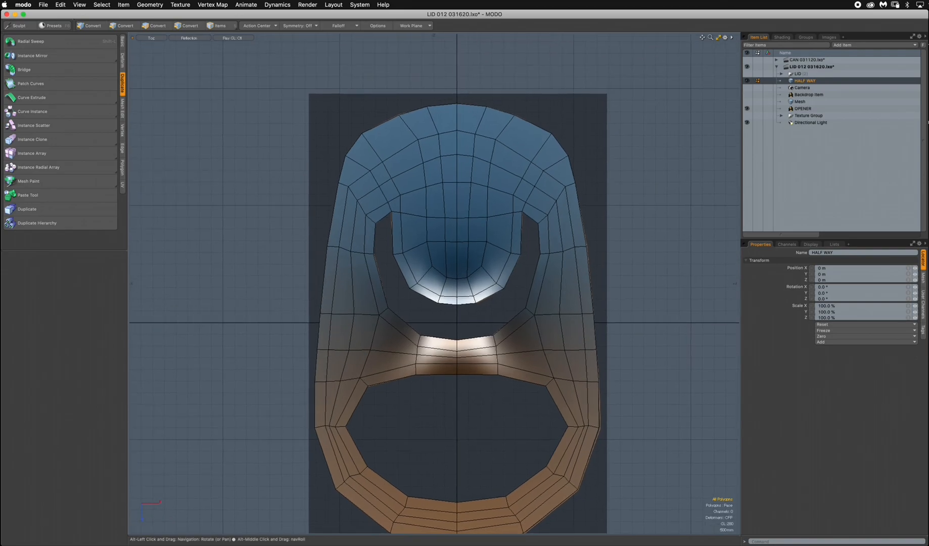
Switch to Preview and examine the pull tab in the can lid reference screenshot up close.
key("super+Tab")
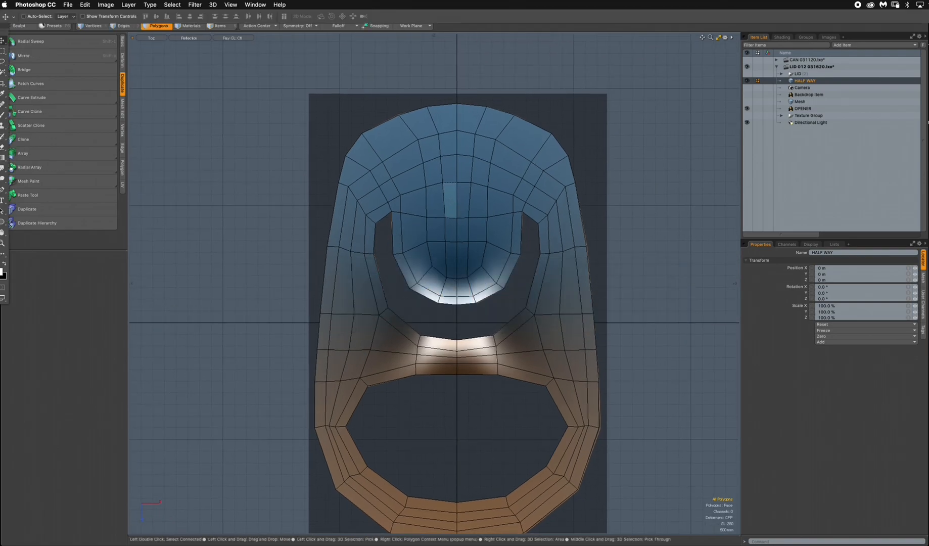
key("super+Tab")
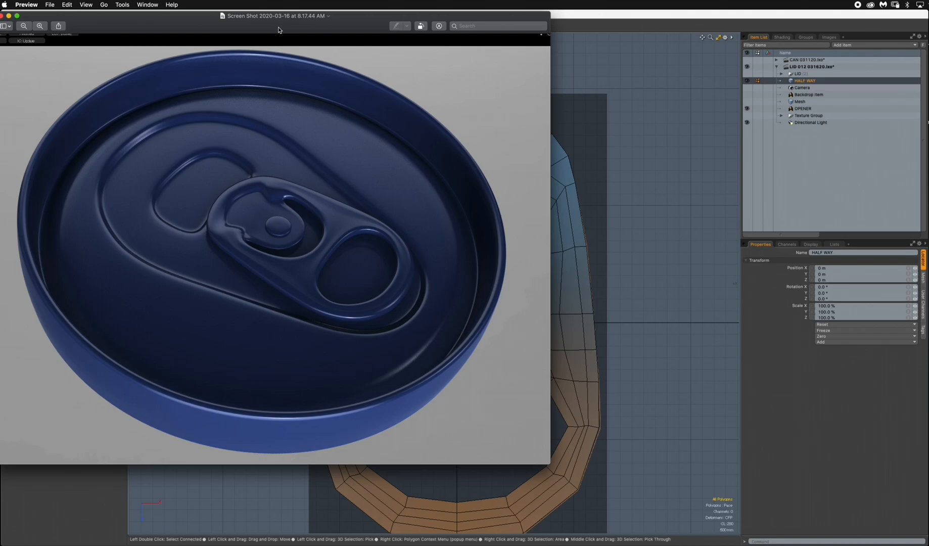
left_click_drag(279, 30, 310, 37)
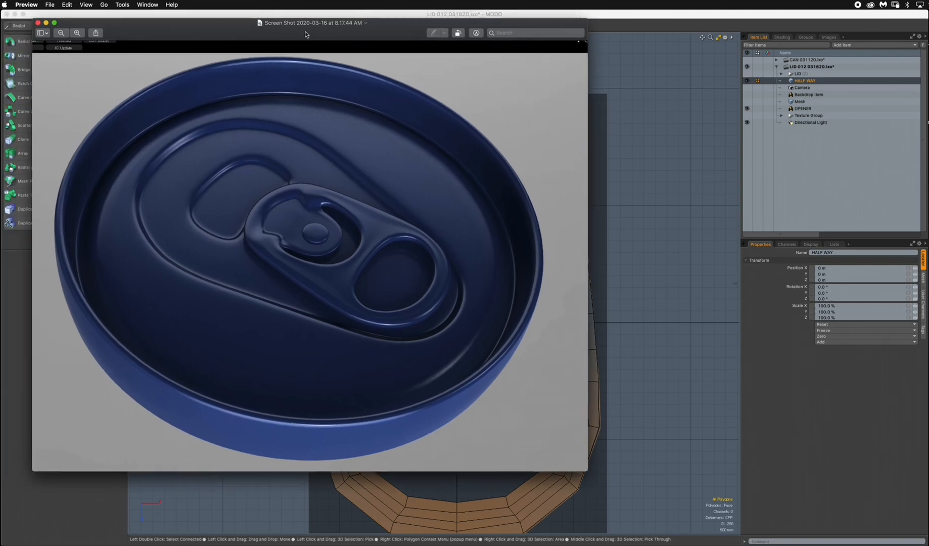
left_click(78, 34)
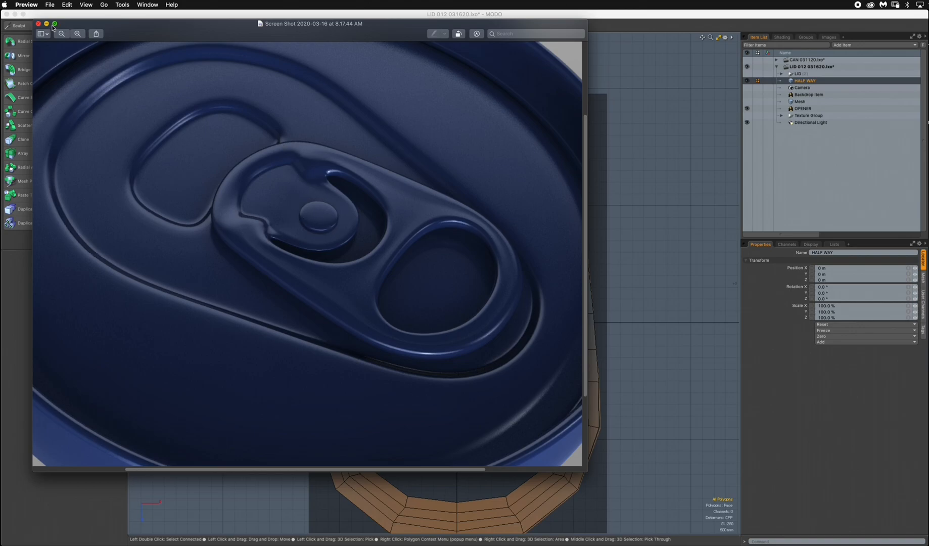
left_click_drag(67, 26, 928, 86)
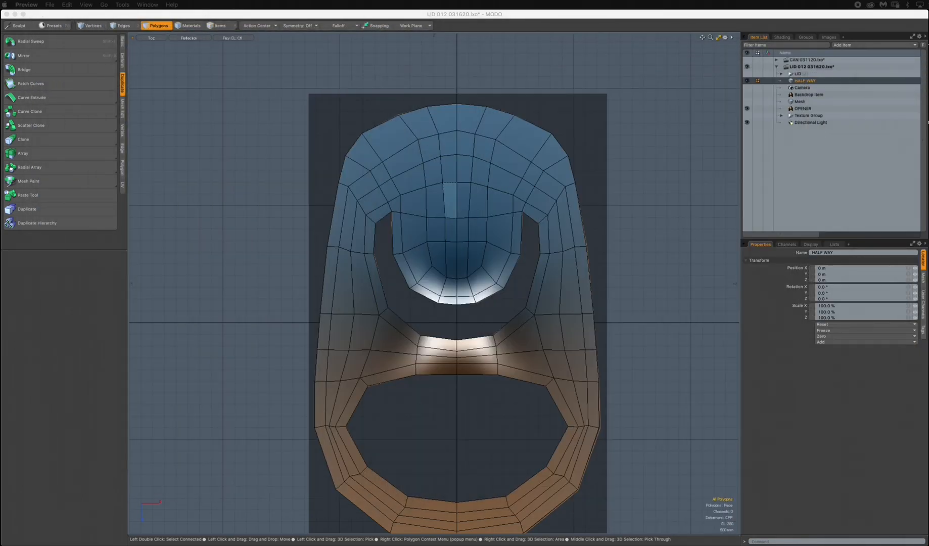
Return to MODO, show the opener in the Perspective view and hide the OPENER backdrop.
left_click(641, 120)
key("ctrl+space")
left_click(483, 188)
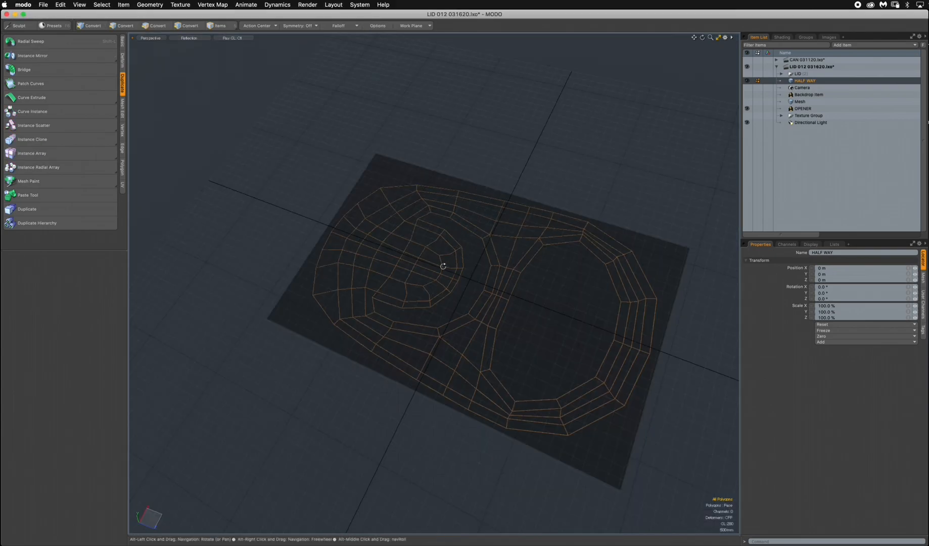
left_click(747, 108)
mouse_move(493, 264)
left_mouse_down("alt")
mouse_move(417, 234)
mouse_move(426, 193)
mouse_move(454, 198)
mouse_move(452, 222)
mouse_move(485, 220)
mouse_move(479, 202)
left_mouse_up("alt")
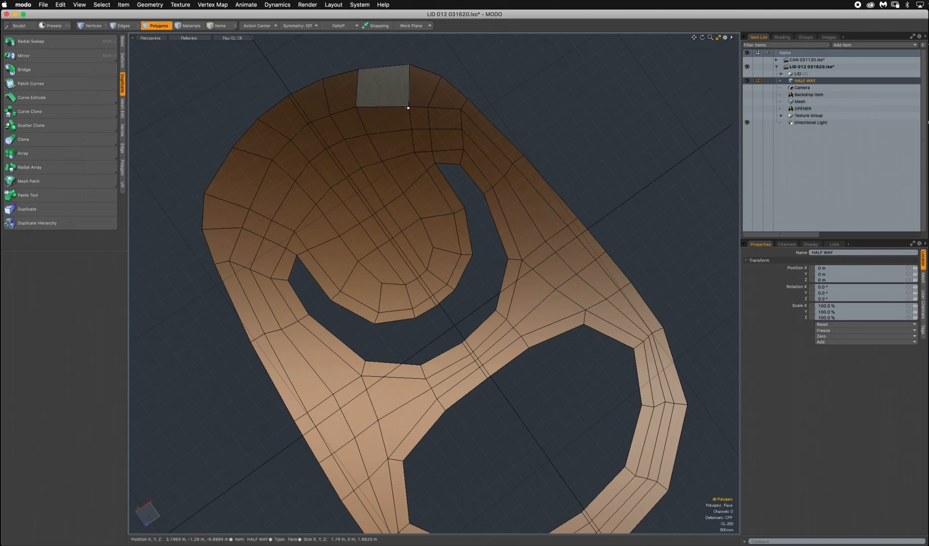
Bevel the 42 polygons of the inner tongue and the area above it with zero shift and inset, and move them -500 mm in Y.
key("ctrl+space")
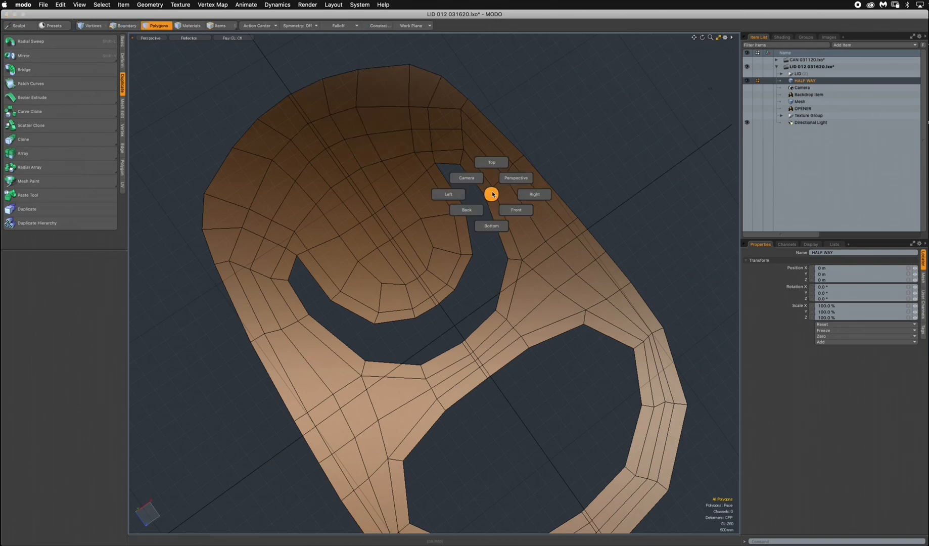
left_click(497, 165)
left_click_drag(501, 175, 561, 306, "alt+shift")
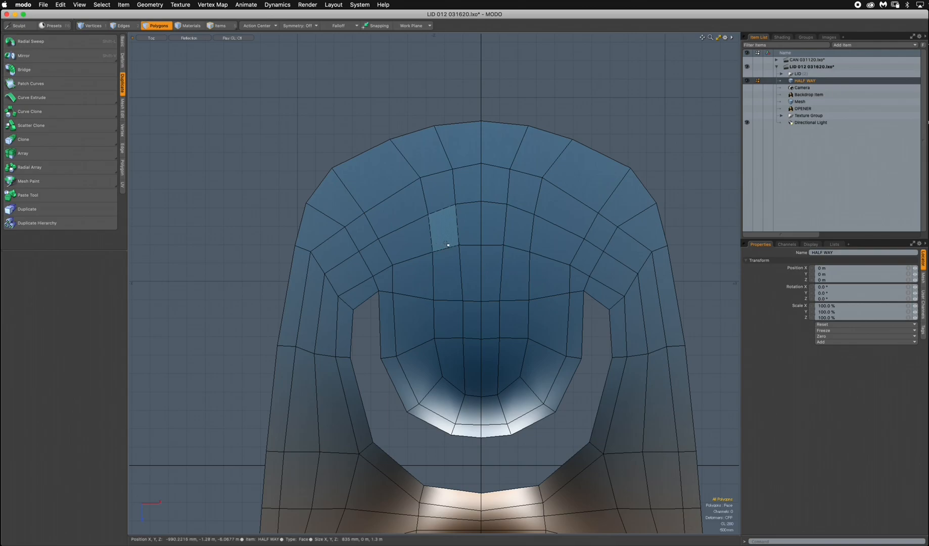
mouse_move(435, 192)
left_mouse_down()
mouse_move(397, 205)
mouse_move(425, 276)
mouse_move(383, 356)
mouse_move(562, 354)
mouse_move(556, 207)
mouse_move(457, 207)
mouse_move(526, 245)
mouse_move(461, 302)
mouse_move(460, 400)
mouse_move(512, 428)
mouse_move(453, 435)
left_mouse_up()
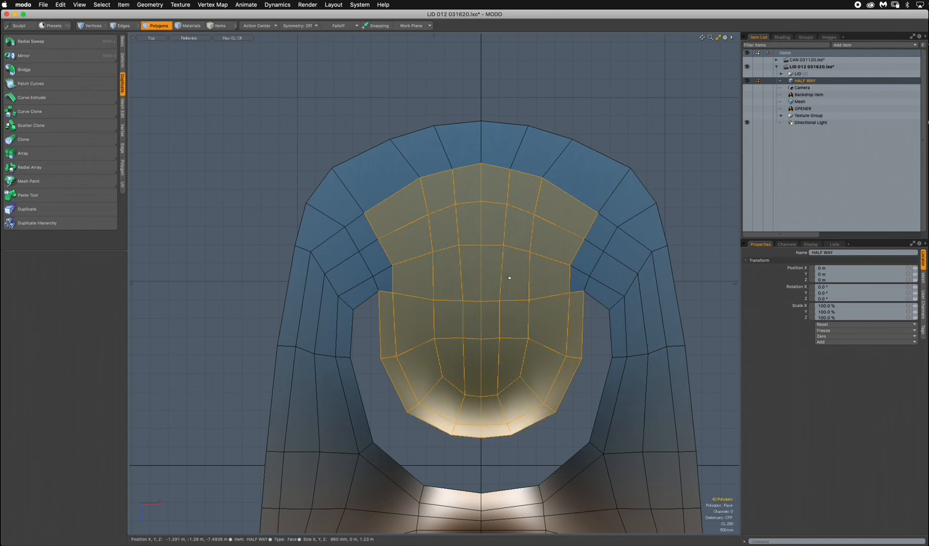
key("ctrl+space")
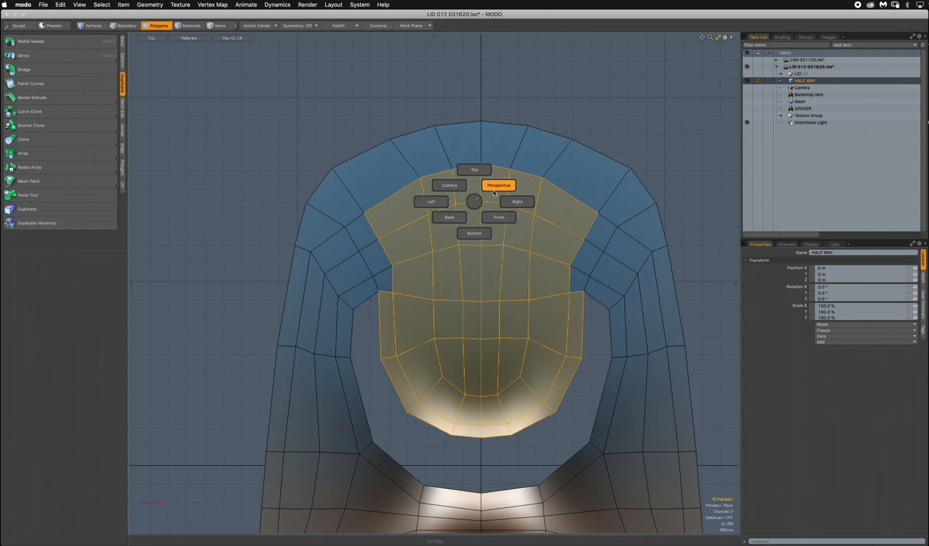
left_click(495, 192)
left_click_drag(435, 306, 496, 257, "alt")
scroll(485, 307, "up", 3)
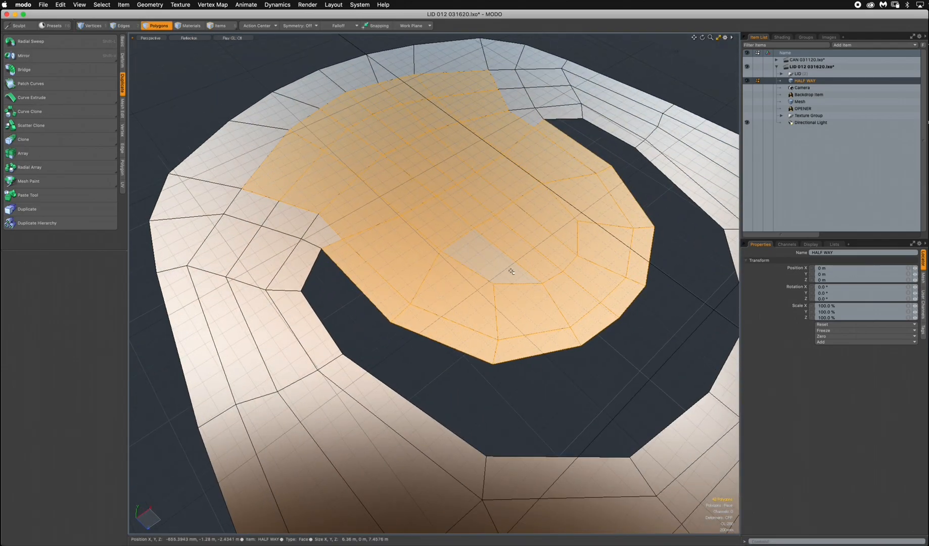
key("b")
left_click_drag(489, 285, 469, 218, "alt")
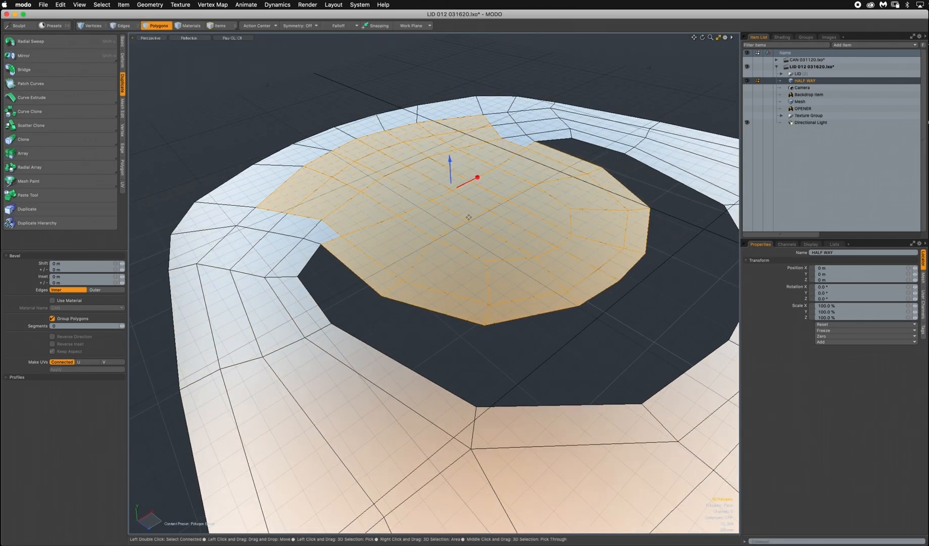
key("y")
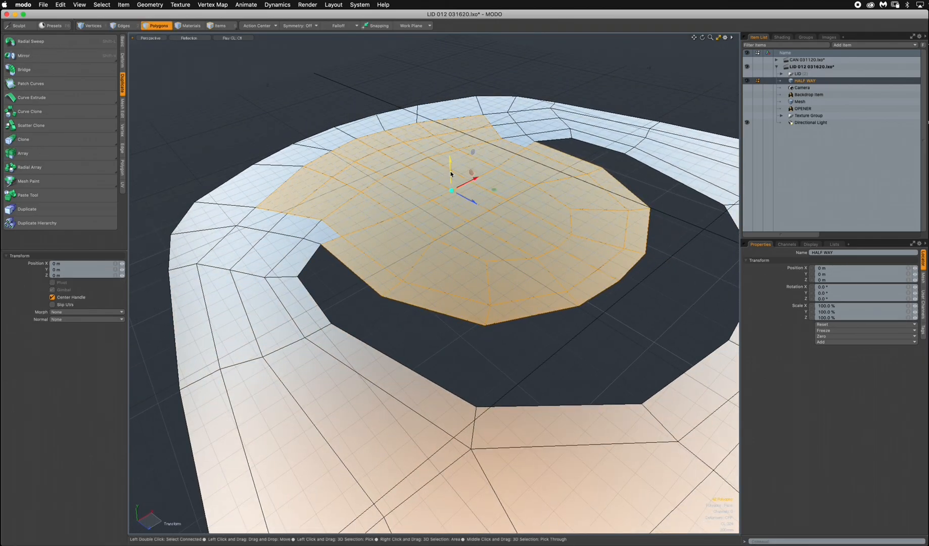
left_click_drag(450, 161, 451, 180)
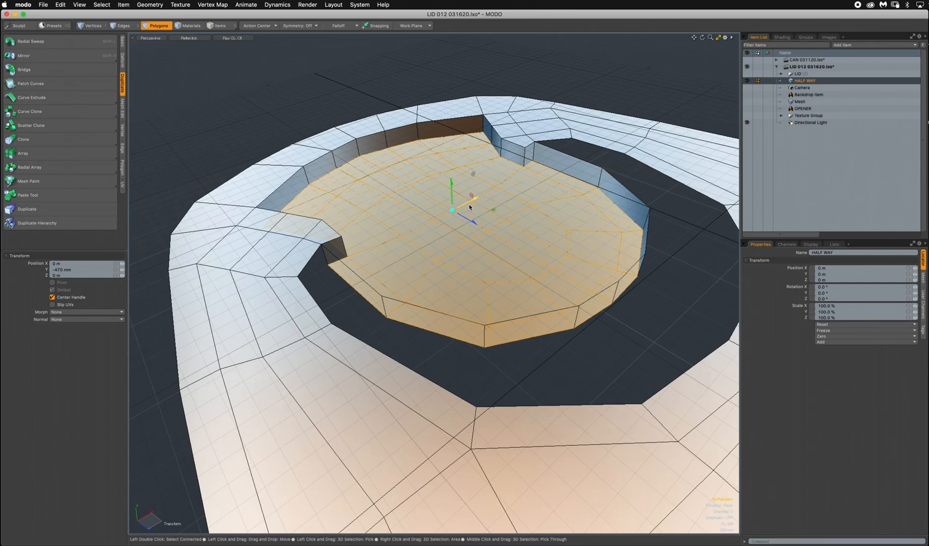
left_click_drag(453, 194, 259, 149)
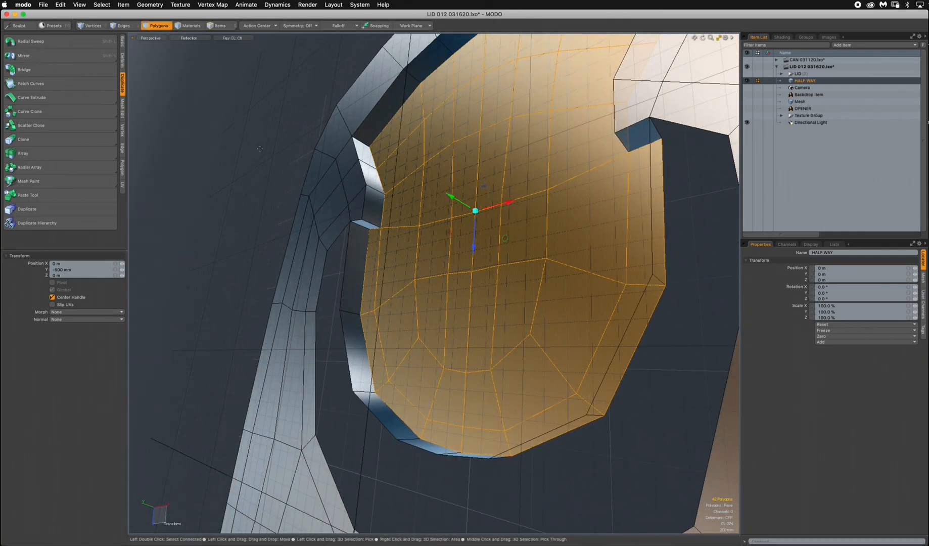
Select the nine side wall polygons around the free edge of the inner tongue and delete them.
left_click(159, 26)
left_click(159, 26)
left_click_drag(498, 205, 444, 219, "alt")
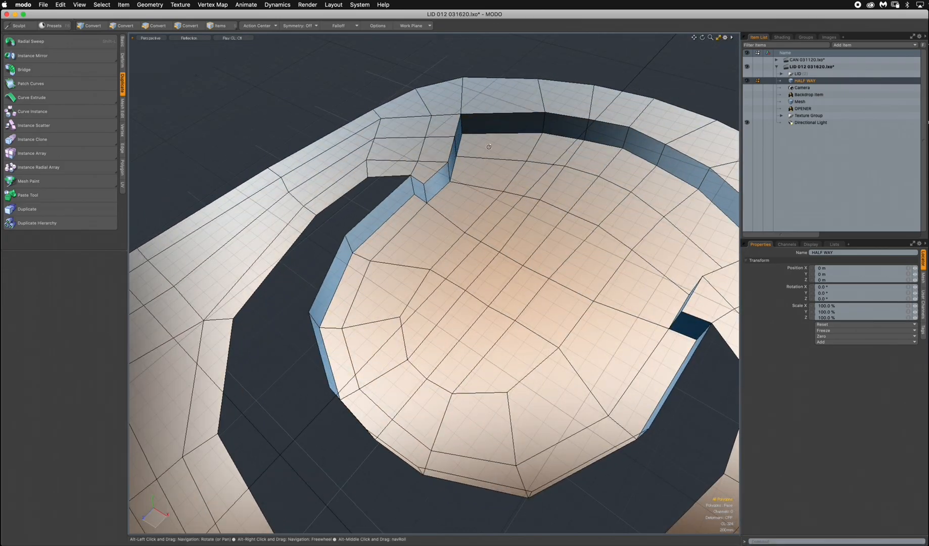
left_click_drag(385, 300, 407, 196, "alt")
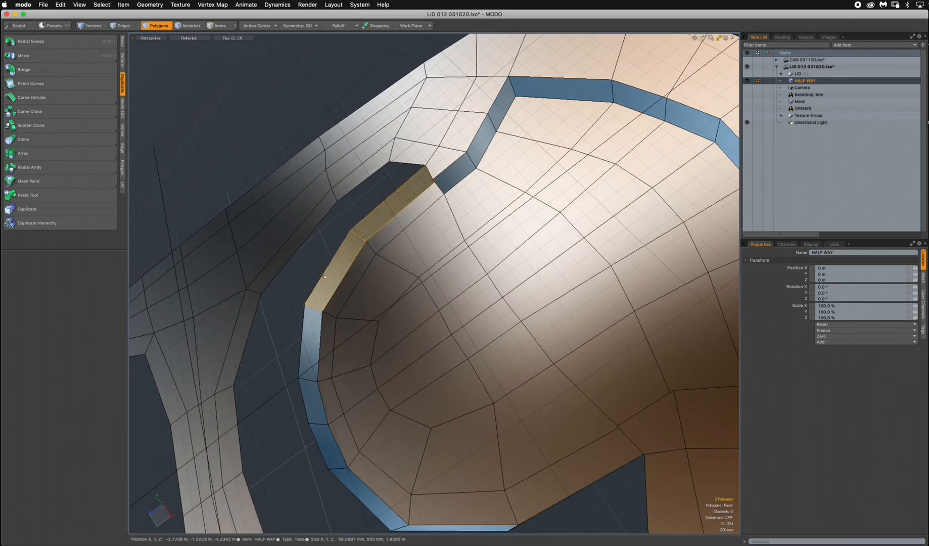
left_click_drag(308, 333, 443, 413, "alt")
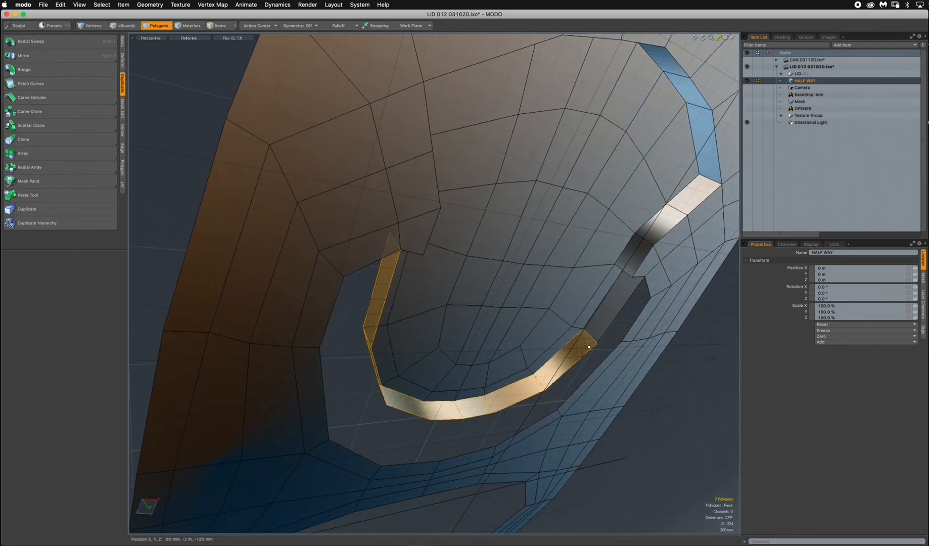
left_click_drag(613, 313, 542, 228, "alt")
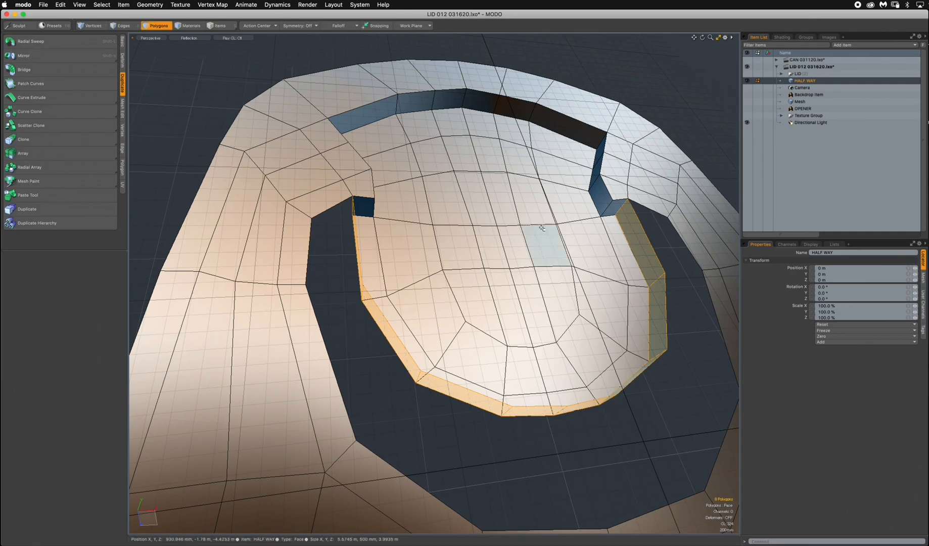
left_click_drag(492, 297, 462, 209, "alt")
left_click_drag(554, 281, 308, 252, "alt")
Switch to Preview, check the tongue and its cutout in the reference screenshot, and return to MODO.
left_click_drag(928, 147, 313, 61)
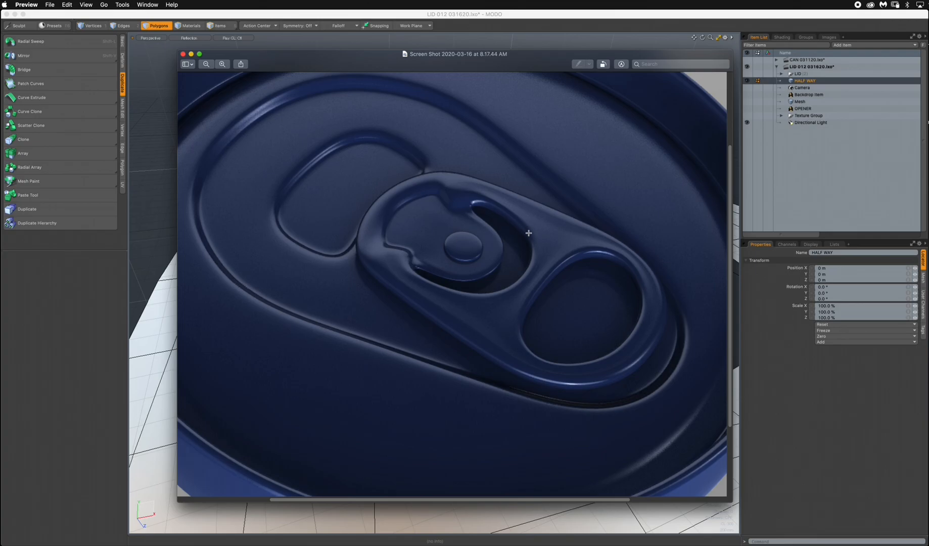
left_click_drag(356, 69, 928, 147)
left_click(786, 384)
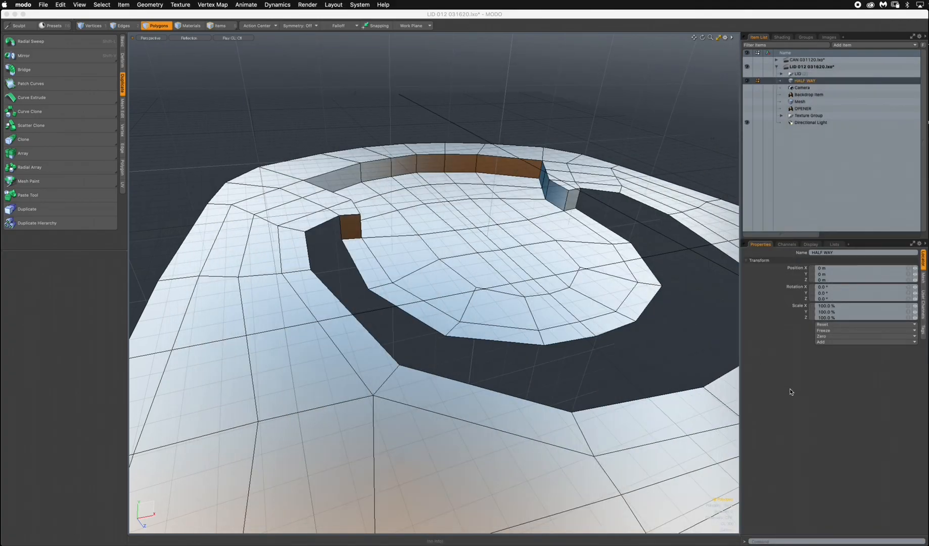
Show the opener as a subdivision surface and assign its polygons the CAN material.
left_click_drag(455, 263, 459, 364, "alt")
key("Tab")
left_click(469, 345)
key("m")
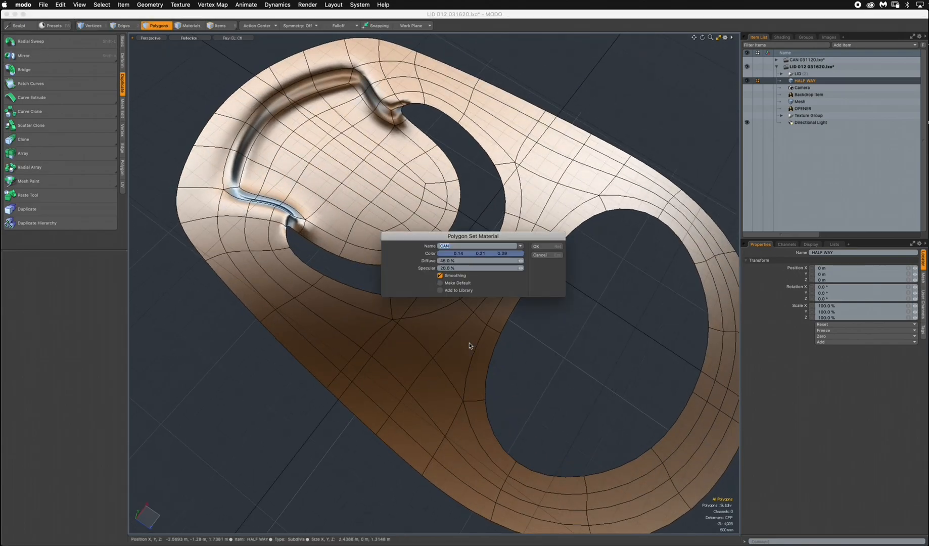
left_click(543, 248)
left_click_drag(542, 248, 448, 175, "alt")
scroll(358, 144, "up", 3)
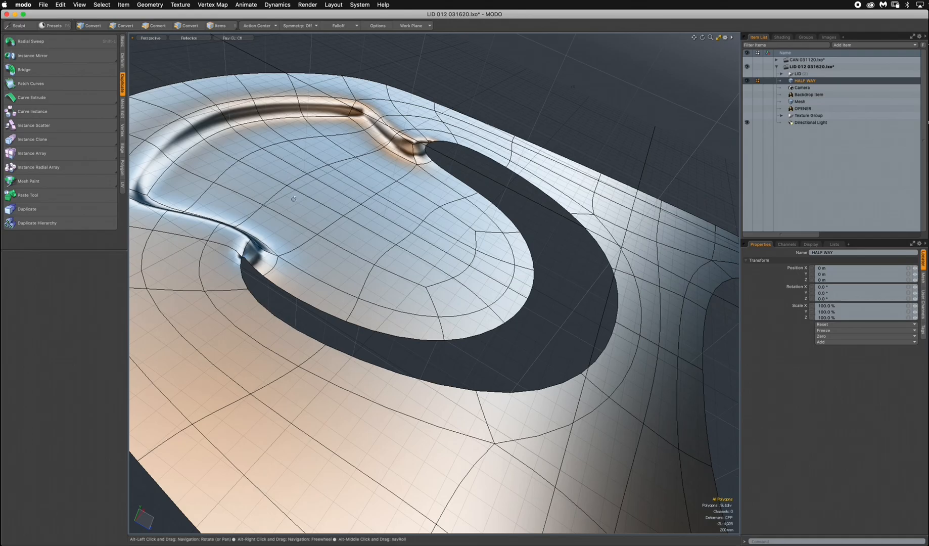
Return the opener to plain polygon faces and check its side profile in the Right view before going back to Perspective.
left_click_drag(569, 246, 512, 260, "alt")
key("Tab")
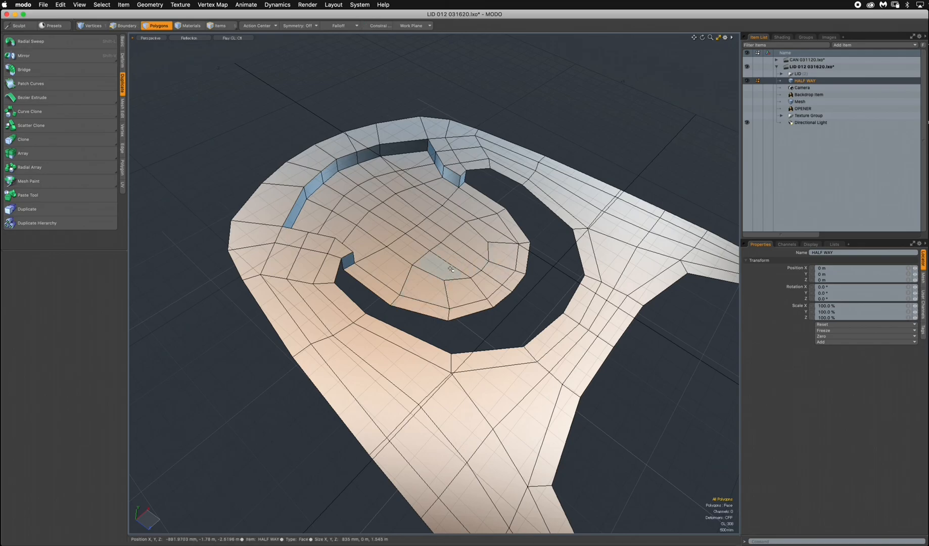
key("ctrl+space")
left_click(527, 265)
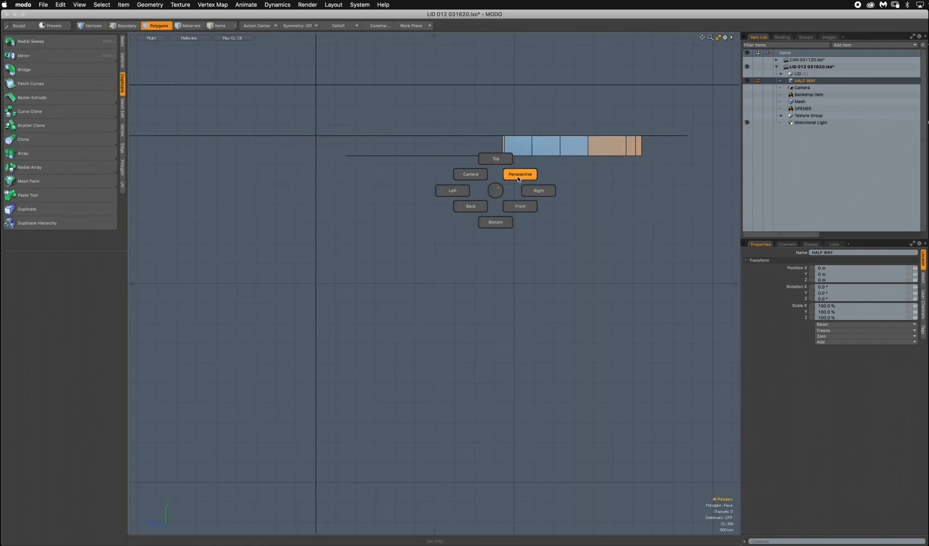
left_click(517, 179)
left_click_drag(481, 263, 456, 297, "alt")
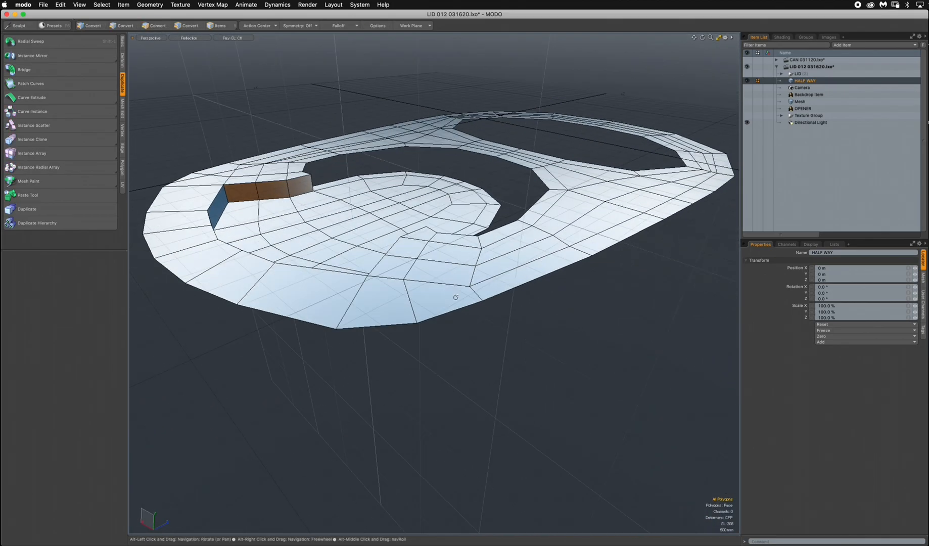
Try extruding all of the opener's polygons -360 mm in Y to give the tab thickness.
left_click(123, 44)
left_click(40, 171)
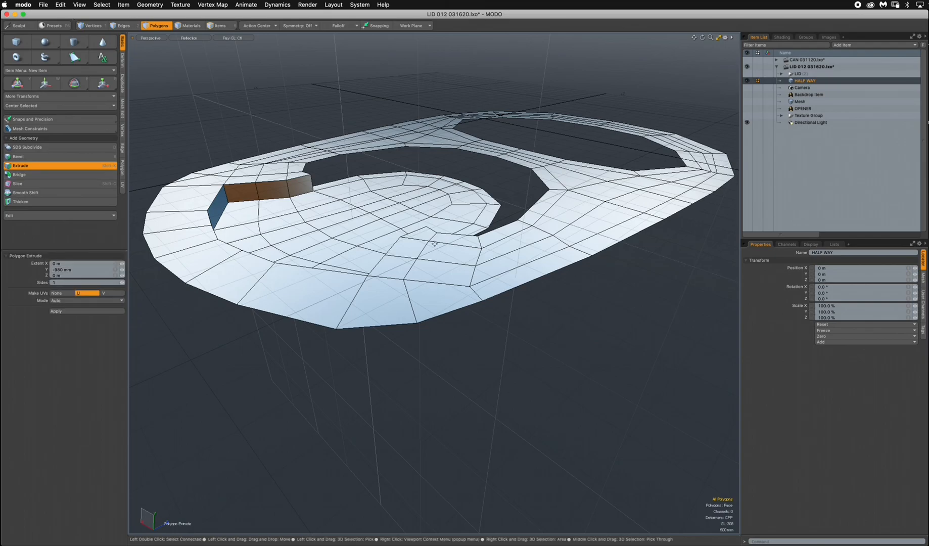
left_click_drag(484, 144, 445, 326)
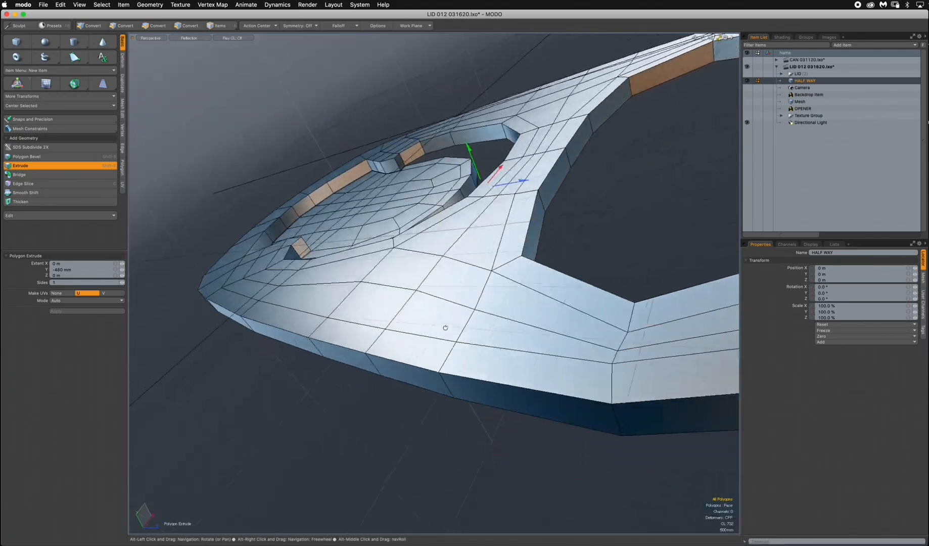
left_click_drag(469, 147, 466, 142)
left_click_drag(410, 297, 490, 166, "alt")
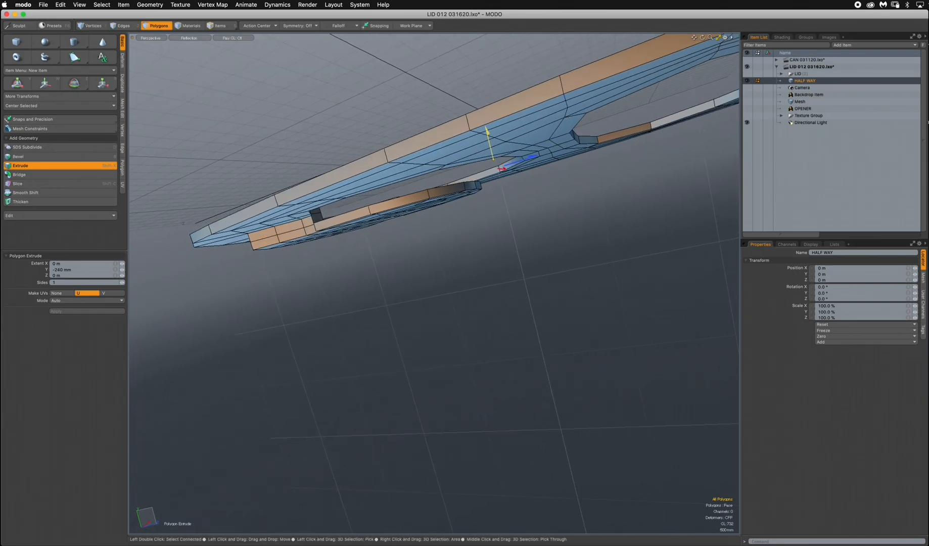
left_click_drag(485, 172, 435, 333, "alt")
left_click(165, 28)
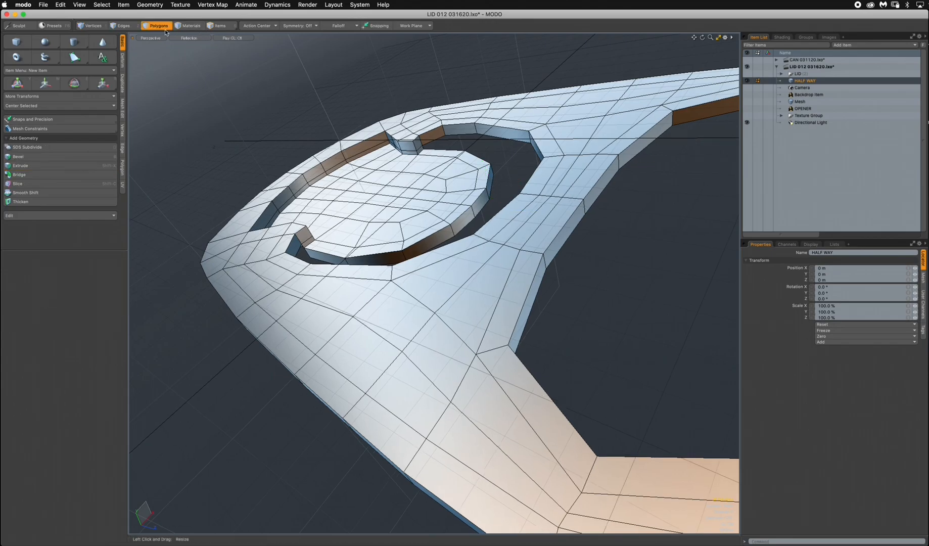
Preview the extruded opener as a subdivision surface, then return to plain faces and undo the extrusion.
key("Tab")
left_click_drag(472, 344, 357, 317, "alt")
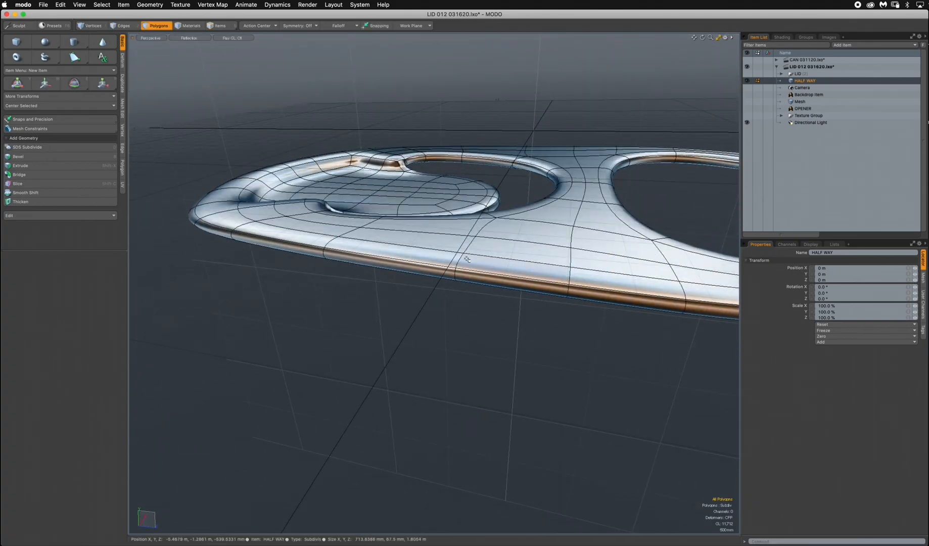
left_click_drag(436, 301, 475, 276, "alt")
key("Tab")
key("shift+x")
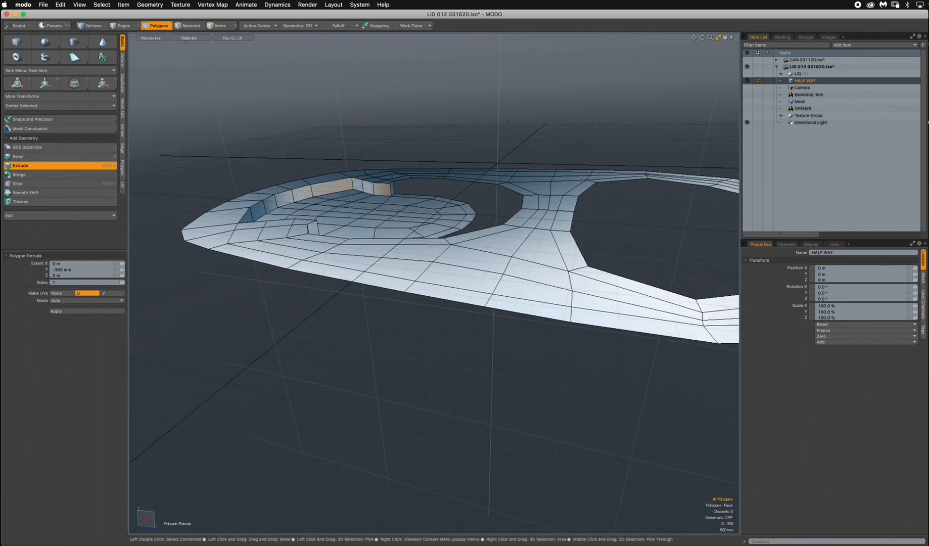
left_click(152, 26)
left_click_drag(430, 238, 435, 282, "alt")
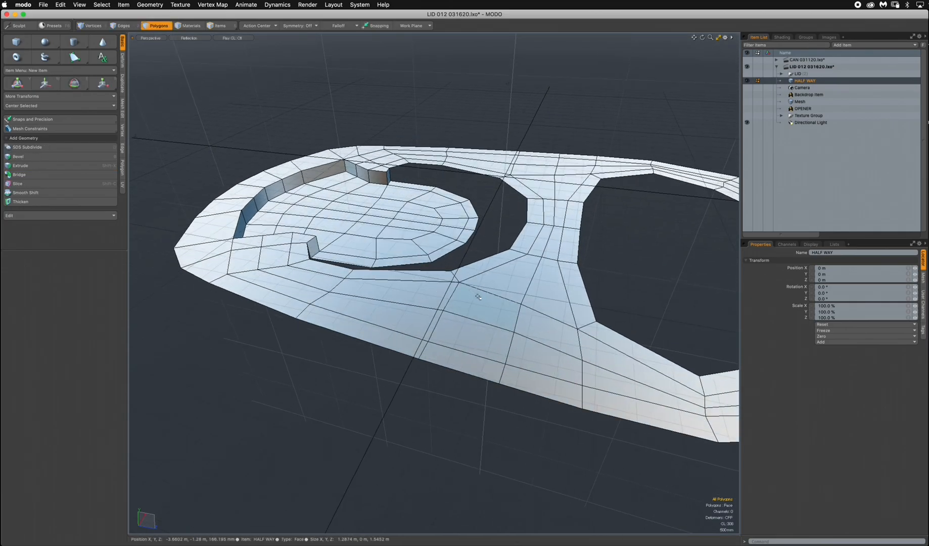
double_click(489, 311)
left_click_drag(493, 319, 495, 274, "alt")
left_click(497, 278)
left_click(527, 110)
left_click_drag(523, 223, 524, 326, "alt")
scroll(498, 288, "down", 6)
left_click_drag(498, 288, 261, 161, "alt+shift")
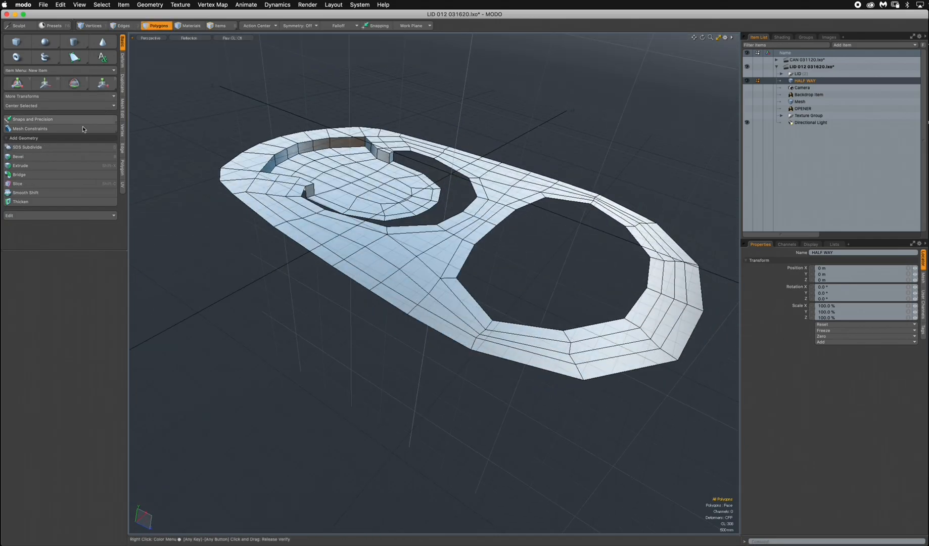
Extrude all of the opener's polygons downward in Y by about 800 mm.
left_click(44, 166)
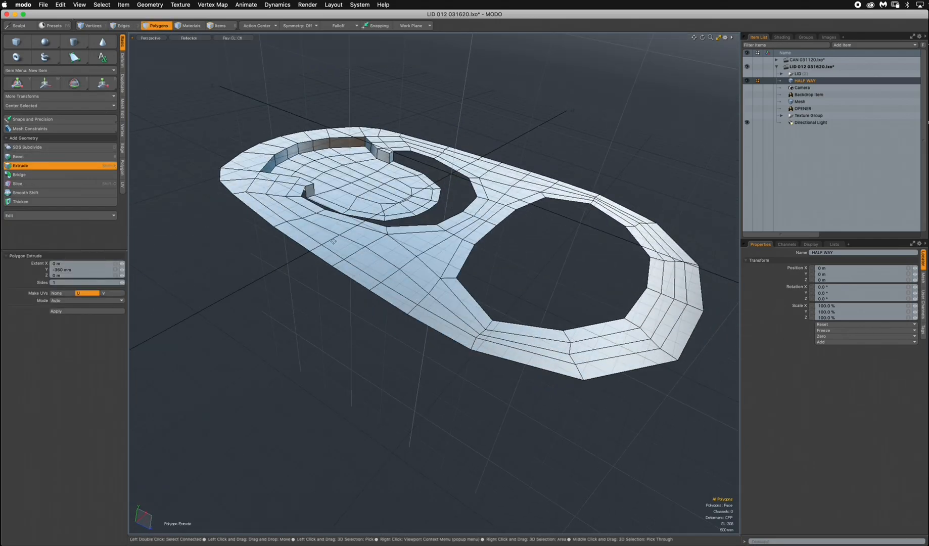
left_click_drag(450, 190, 532, 197)
key("space")
left_click_drag(461, 272, 435, 167, "alt")
left_click_drag(349, 302, 377, 302, "ctrl+alt")
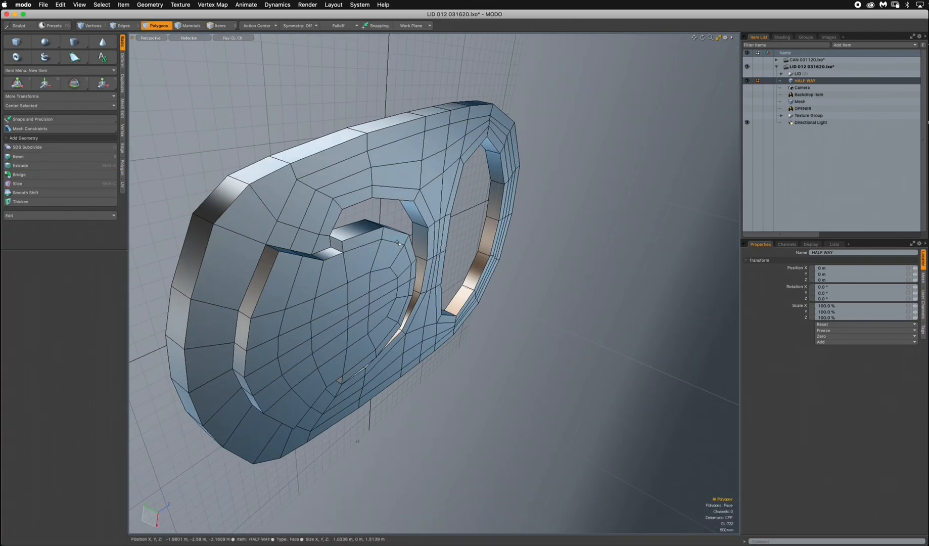
Select all the underside polygons of the tongue and move them up in Y toward the level of the surrounding frame.
mouse_move(320, 276)
left_mouse_down()
mouse_move(277, 299)
mouse_move(264, 376)
mouse_move(271, 392)
left_mouse_up()
mouse_move(271, 392)
left_mouse_down("alt")
mouse_move(257, 311)
mouse_move(334, 306)
mouse_move(319, 259)
left_mouse_up("alt")
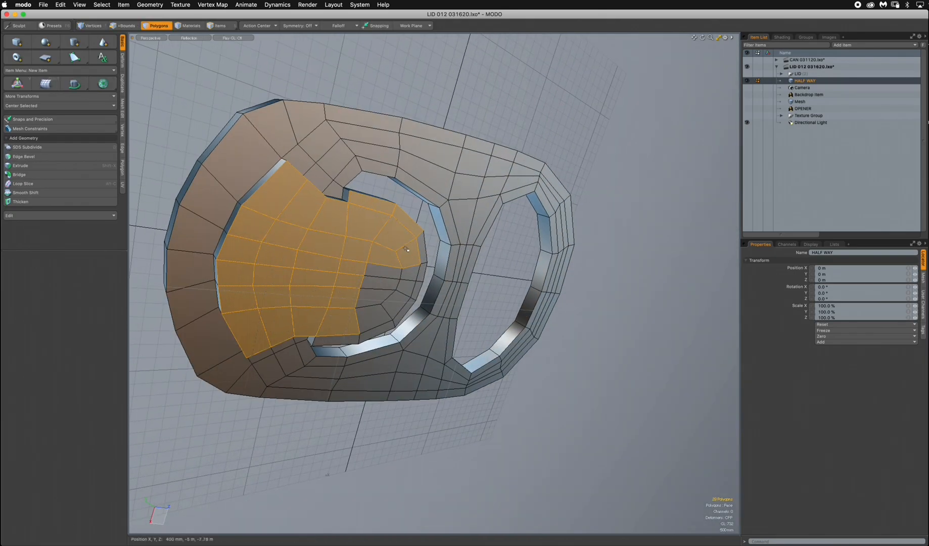
mouse_move(422, 256)
left_mouse_down()
mouse_move(422, 281)
mouse_move(392, 301)
mouse_move(440, 299)
left_mouse_up()
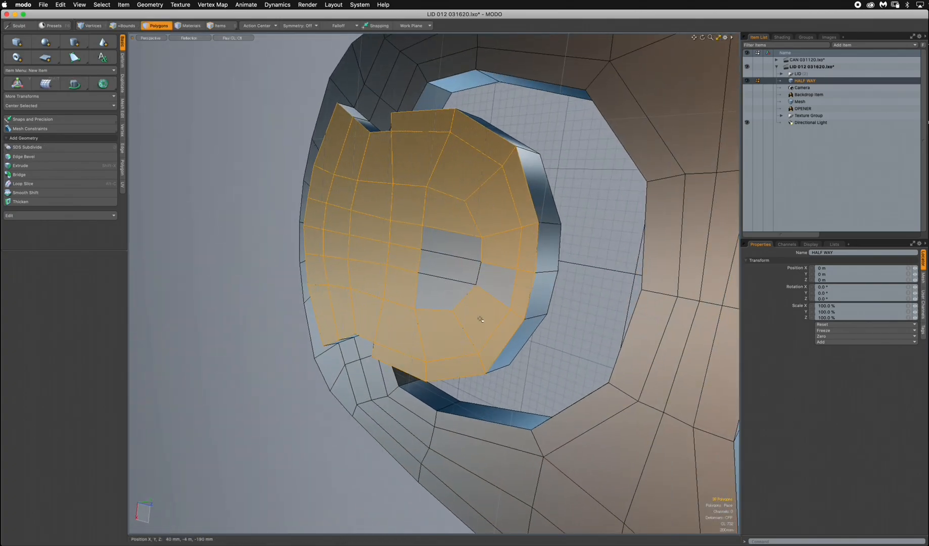
left_click_drag(498, 224, 407, 243, "alt")
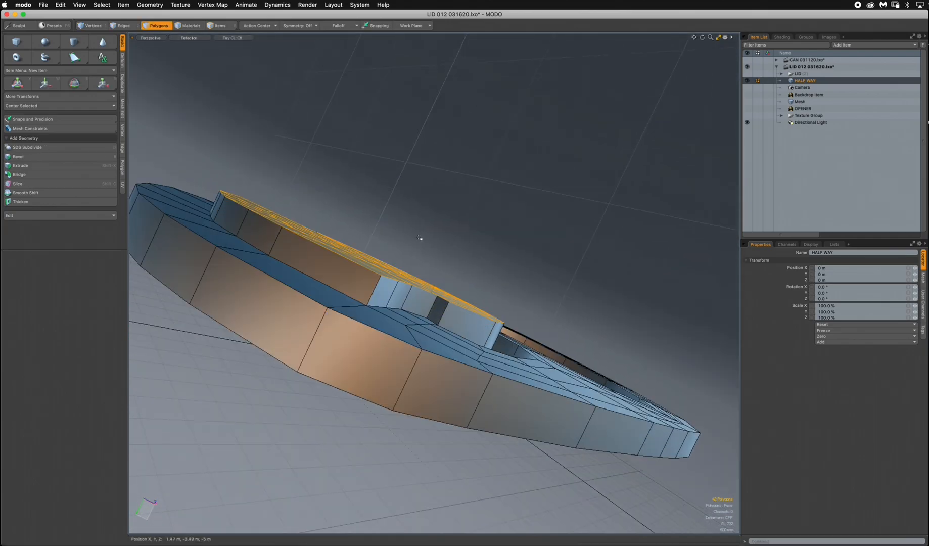
key("w")
left_click_drag(368, 291, 354, 307)
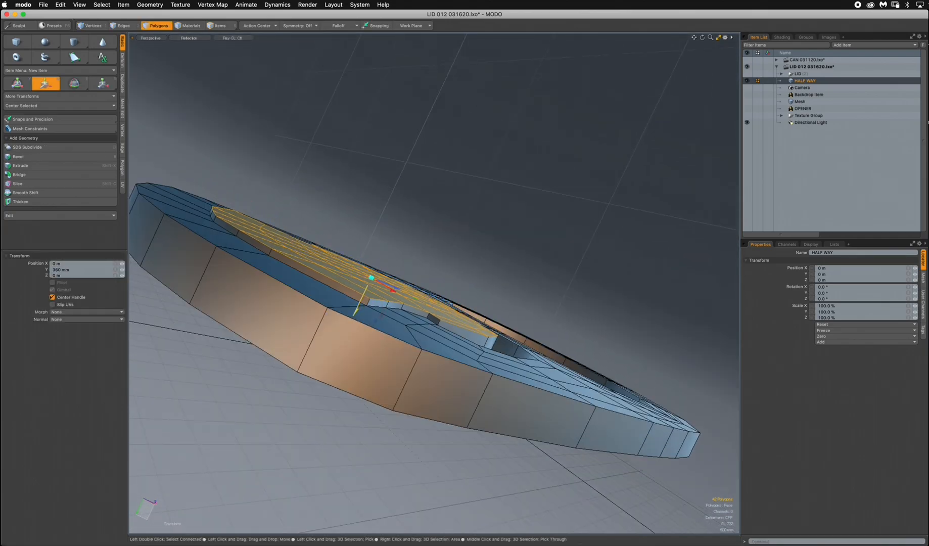
left_click_drag(323, 252, 339, 201, "alt")
Add a single loop slice at about 48% around the opener's outer side wall and clear the selection.
left_click(159, 26)
left_click(219, 78)
left_click_drag(436, 404, 329, 214, "alt")
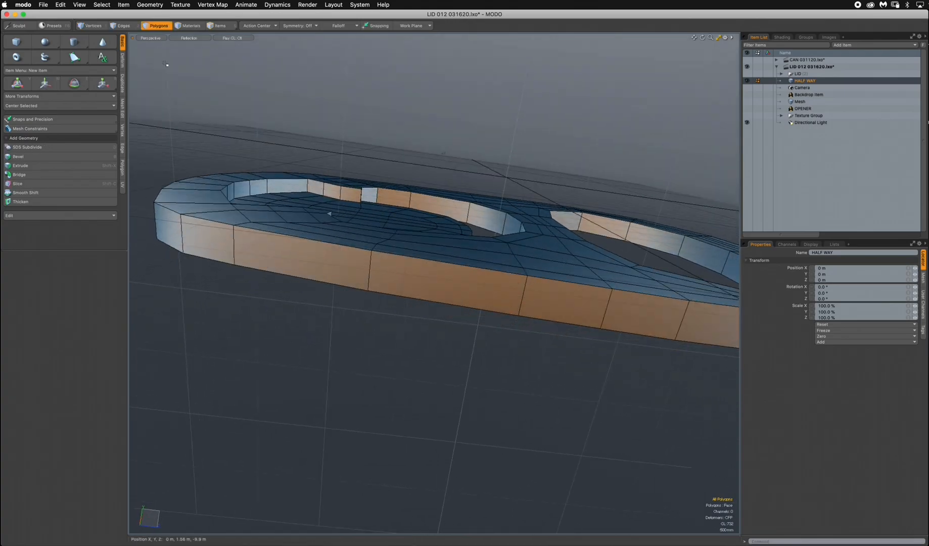
left_click(460, 280, "shift")
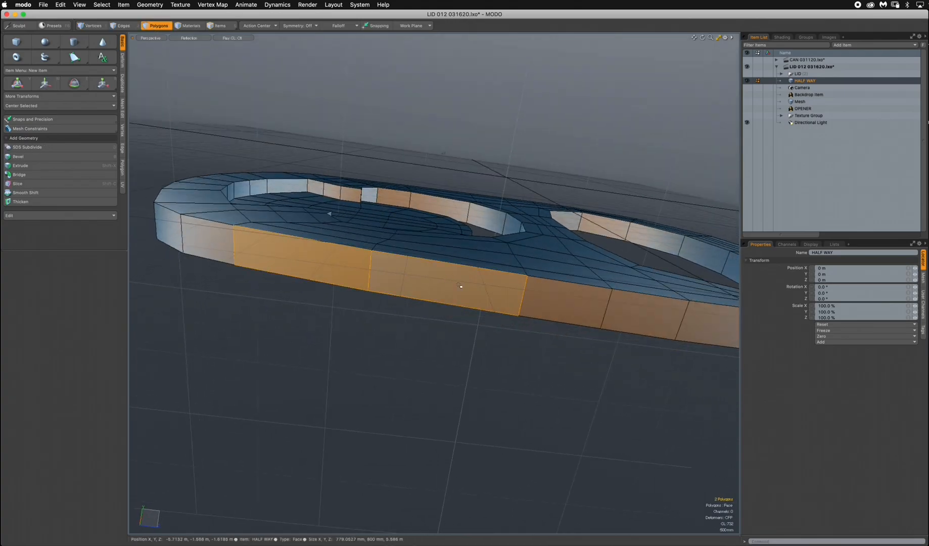
left_click_drag(543, 343, 322, 262, "alt")
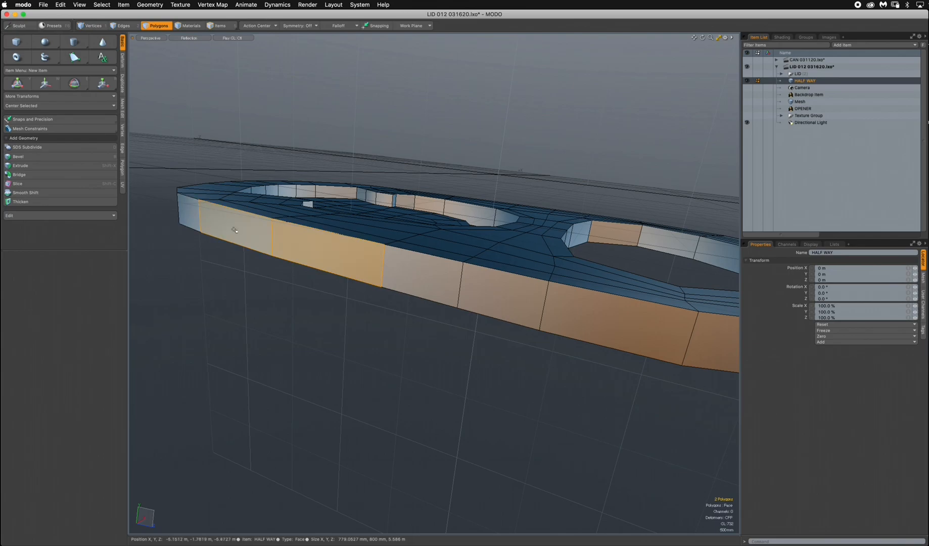
key("alt+c")
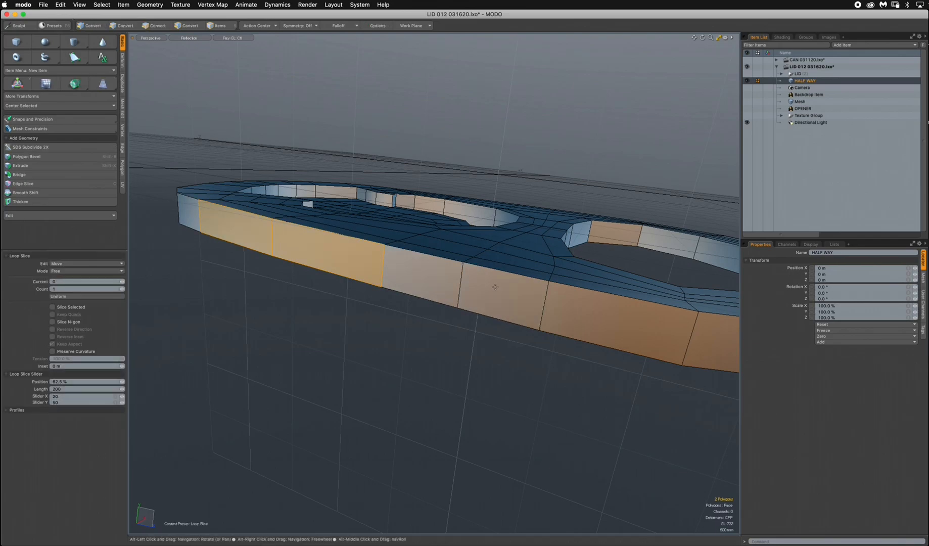
left_click(290, 246)
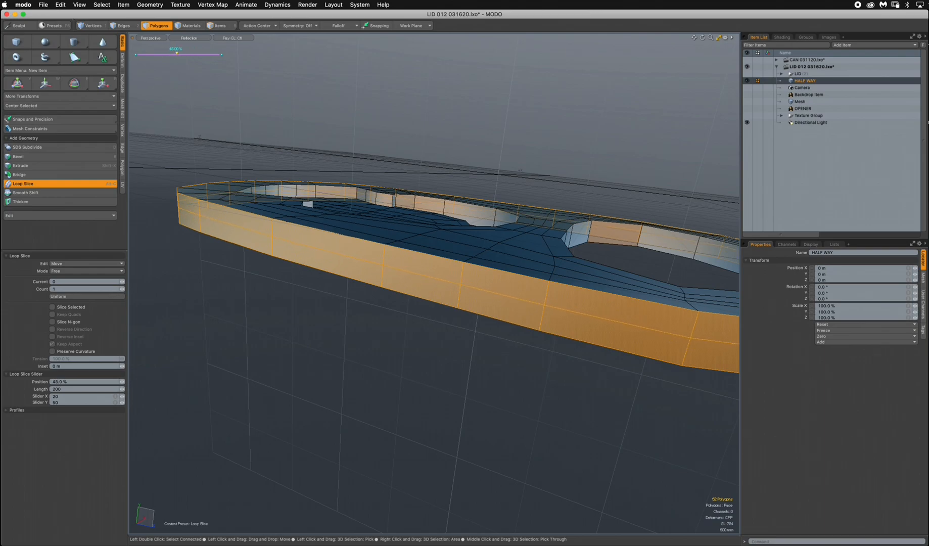
left_click(160, 30)
left_click(191, 69)
Add a single loop slice at 49.5% around the inner wall of the large finger hole and clear the selection.
left_click_drag(445, 238, 423, 283, "alt")
mouse_move(422, 283)
left_mouse_down("alt+shift")
mouse_move(455, 285)
mouse_move(433, 284)
left_mouse_up("alt+shift")
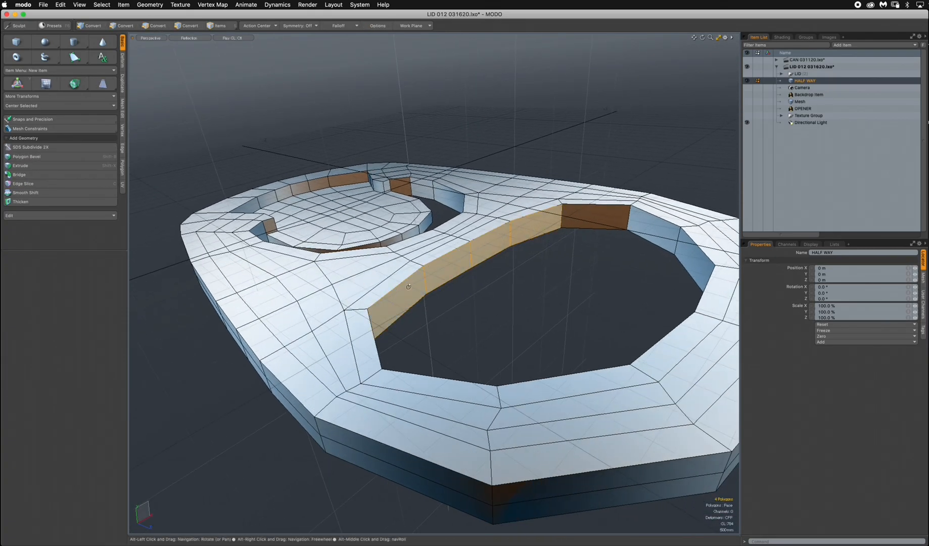
key("alt+c")
left_click(429, 278)
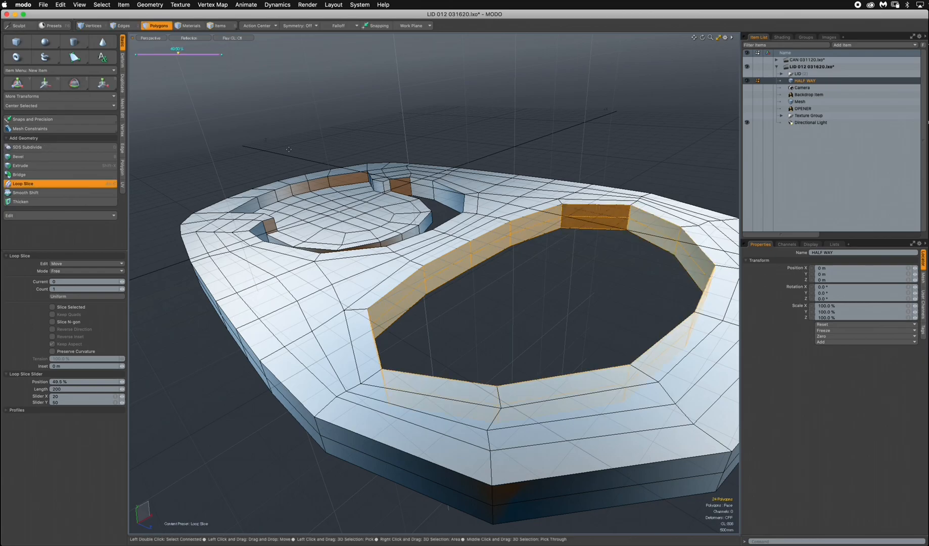
key("space")
left_click(187, 69)
left_click_drag(203, 75, 483, 205, "alt")
Turn the opener into a subdivision surface, examine its rounded edges from several angles, and switch to edge selection.
key("Tab")
key("3")
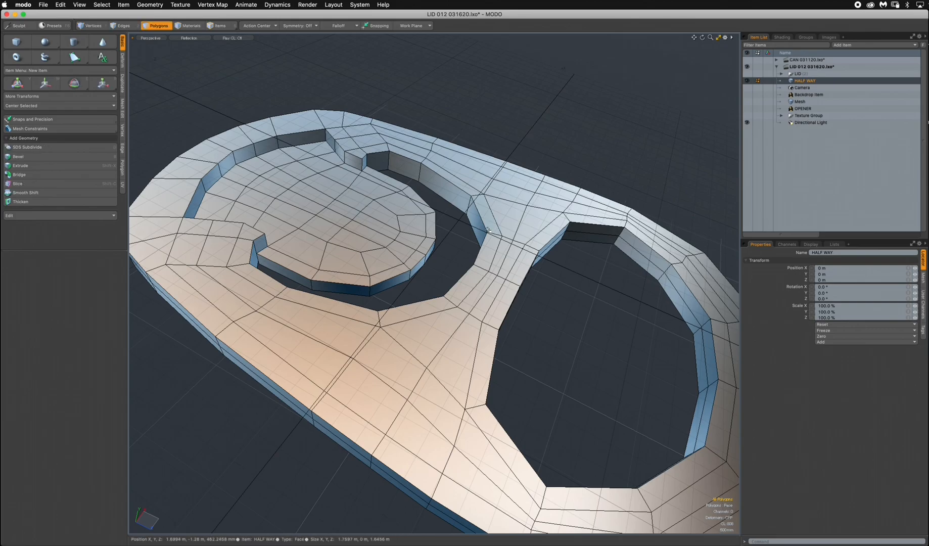
left_click_drag(511, 228, 555, 246, "alt")
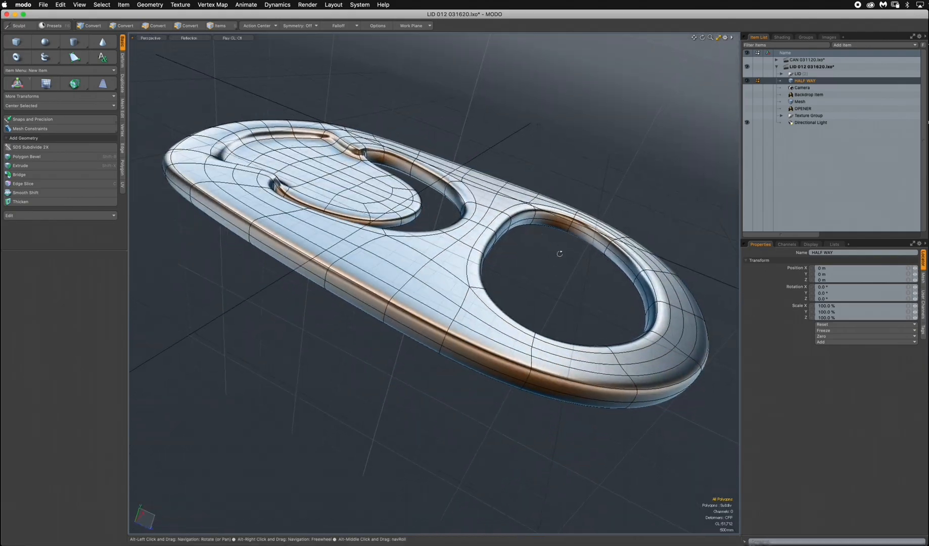
left_click_drag(561, 284, 437, 323, "alt")
left_click_drag(334, 257, 310, 135, "alt")
left_click_drag(302, 220, 241, 178, "alt")
left_click_drag(357, 184, 355, 222, "alt")
left_click(126, 26)
left_click(180, 103)
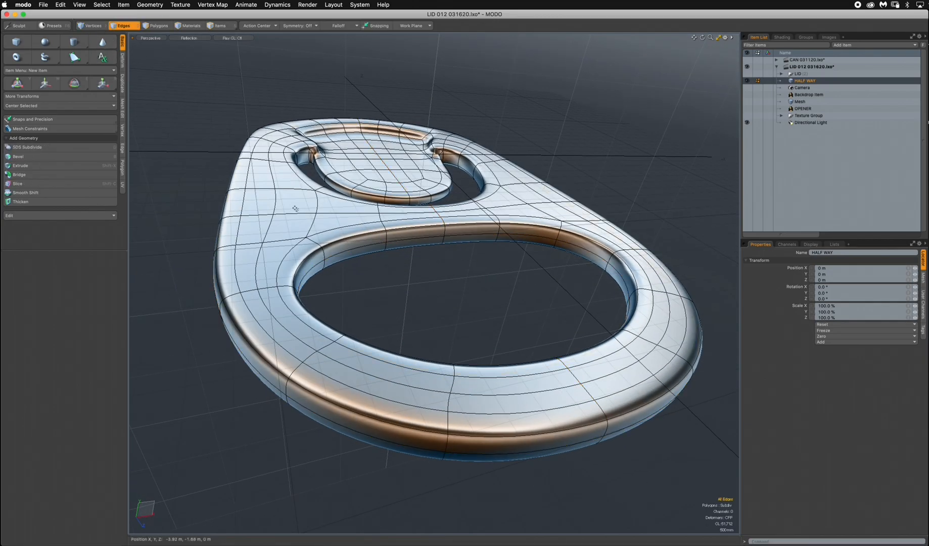
Select the edge loop around the opener's top face, move it -60 mm in Y and clear the selection.
double_click(277, 204)
left_click_drag(286, 210, 319, 291, "alt")
left_click_drag(442, 68, 422, 70, "ctrl")
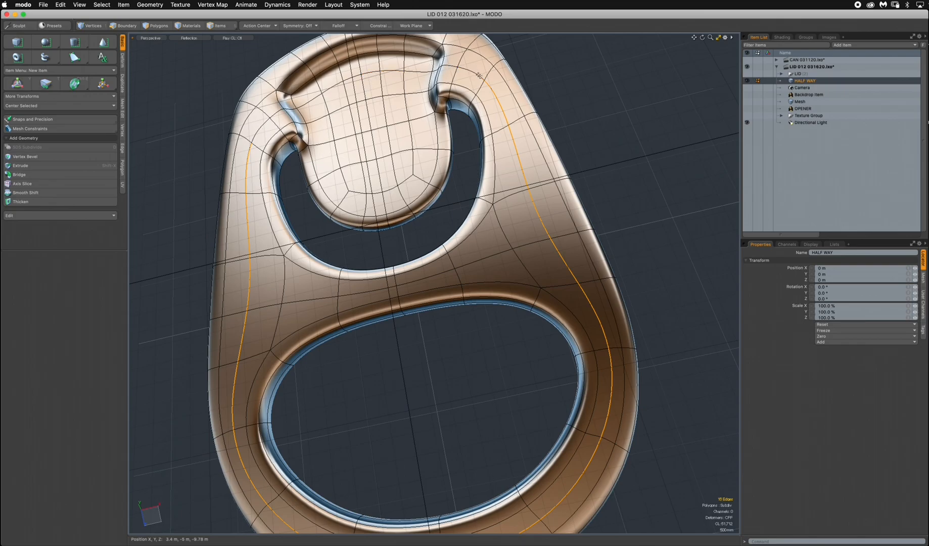
left_click_drag(478, 76, 243, 162, "alt")
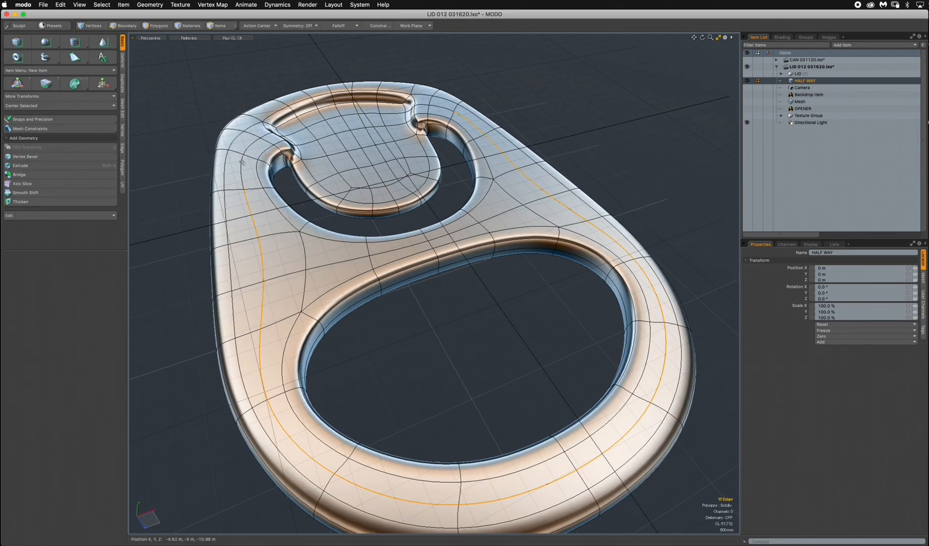
left_click_drag(460, 137, 336, 172, "alt")
key("w")
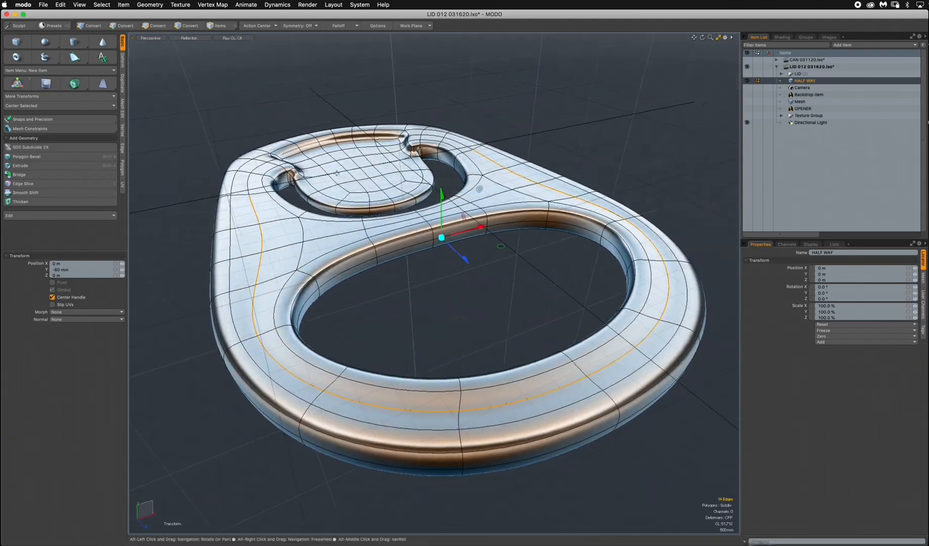
key("space")
left_click(146, 68)
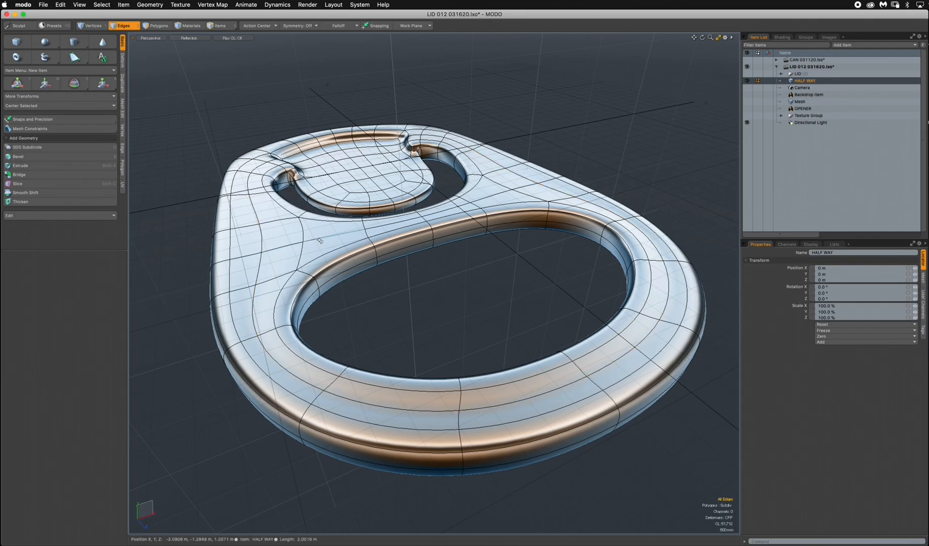
Select the edges across the bridge between the two holes, adjust their height along Y and clear the selection.
left_click(320, 240)
left_click_drag(475, 236, 416, 270, "alt")
left_click(465, 200, "shift")
left_click_drag(424, 234, 415, 200, "alt")
key("w")
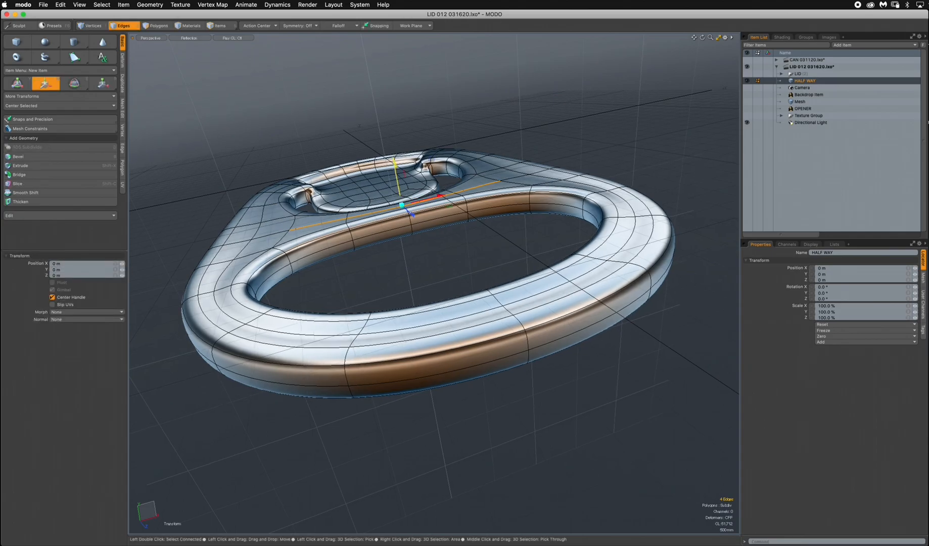
key("space")
left_click(546, 114)
In the top view, hide the HALF WAY mesh, then show and expand the LID group.
mouse_move(525, 248)
left_mouse_down("alt")
mouse_move(581, 282)
mouse_move(496, 344)
mouse_move(580, 275)
mouse_move(506, 324)
mouse_move(581, 253)
mouse_move(536, 227)
mouse_move(445, 323)
mouse_move(442, 365)
mouse_move(378, 388)
mouse_move(505, 210)
mouse_move(491, 214)
mouse_move(587, 177)
mouse_move(552, 175)
mouse_move(606, 166)
mouse_move(631, 178)
mouse_move(503, 377)
left_mouse_up("alt")
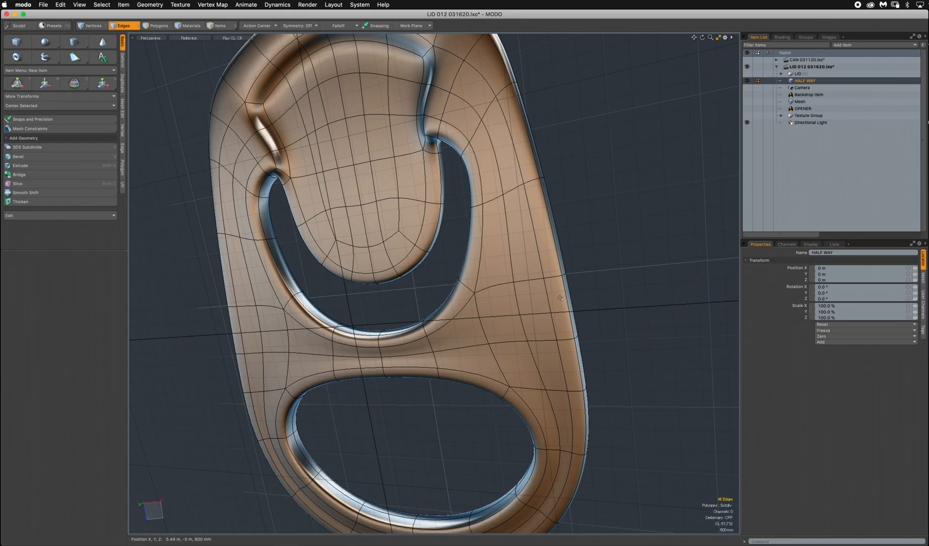
key("ctrl+space")
left_click(558, 213)
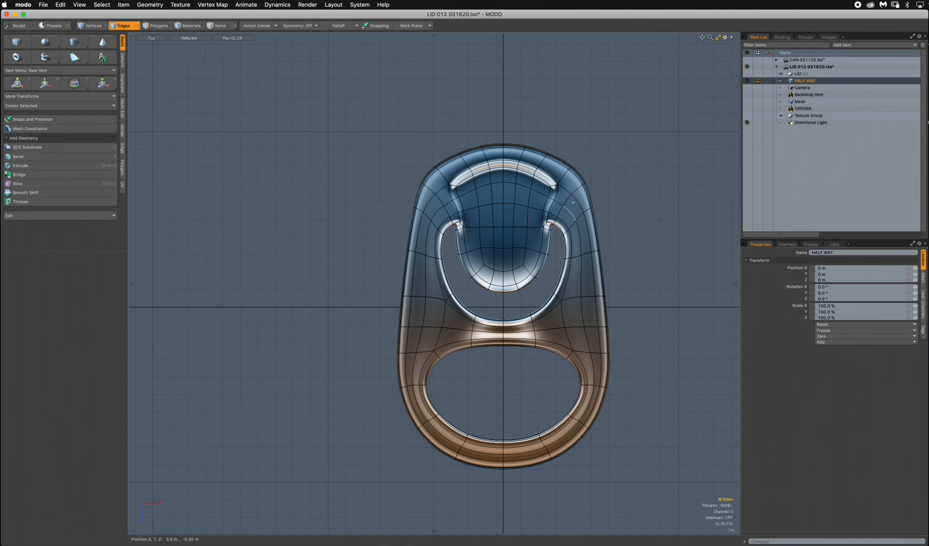
left_click(747, 81)
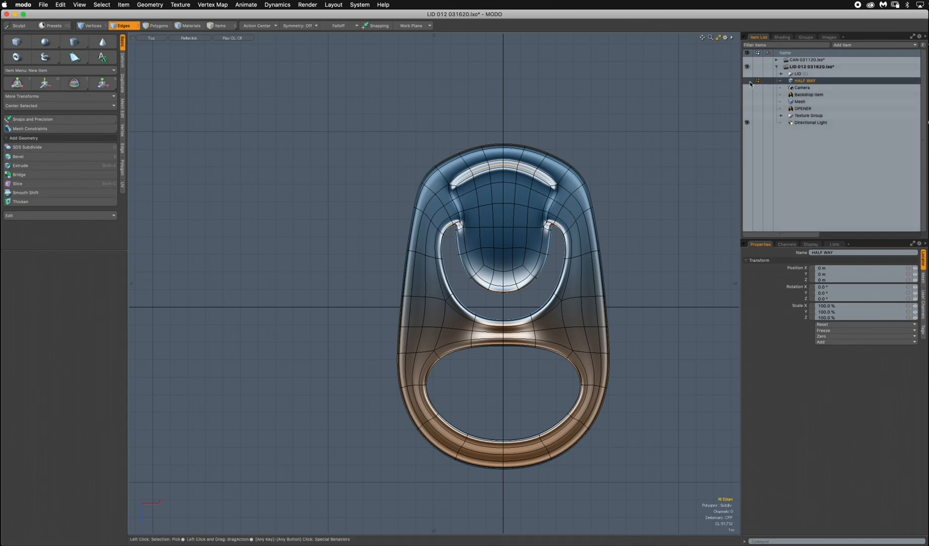
left_click(747, 74)
left_click(781, 74)
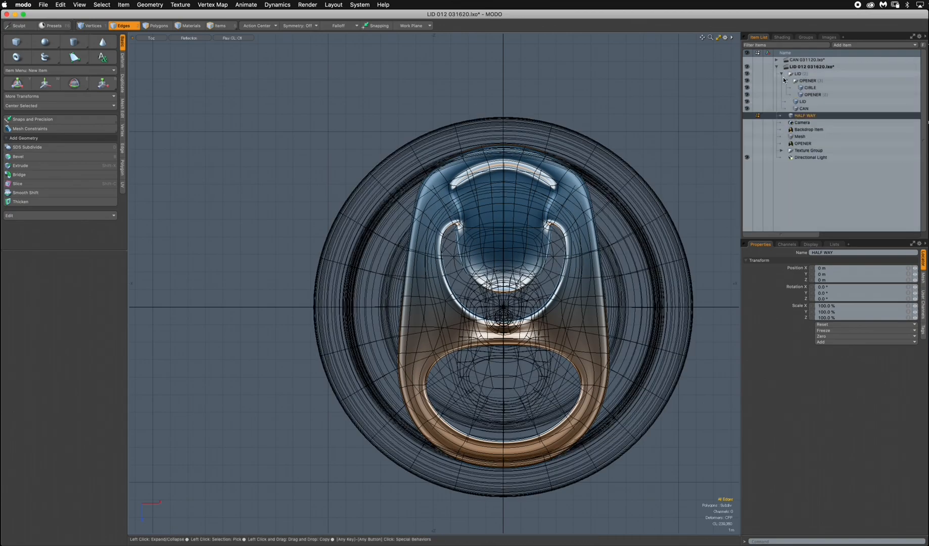
Hide the CIRLE, OPENER and CAN meshes and select the LID mesh so only the lid is displayed.
left_click(812, 88)
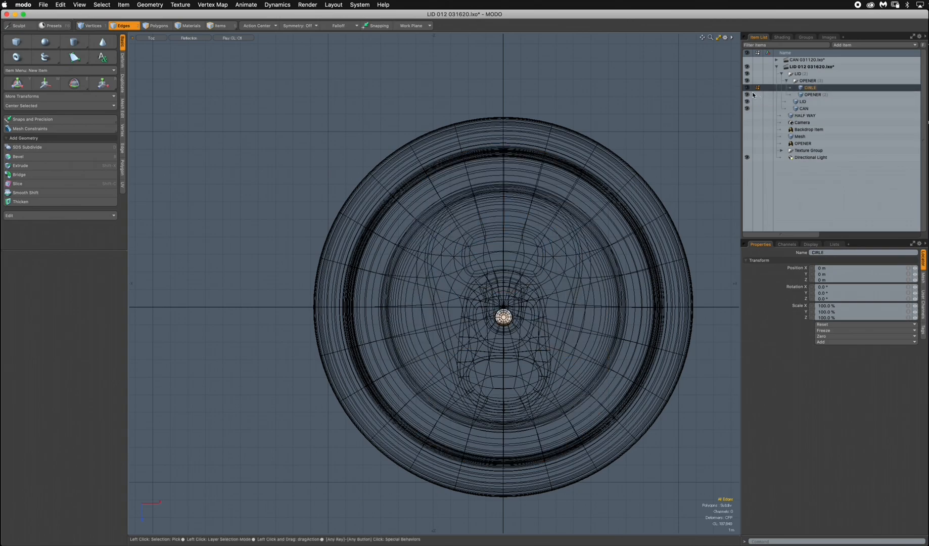
left_click(747, 95)
left_click(804, 102)
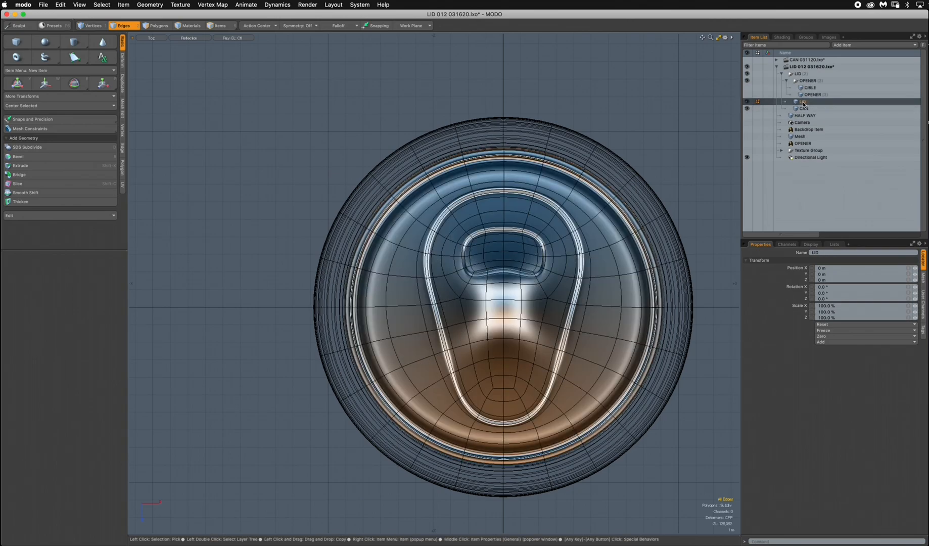
left_click(747, 109)
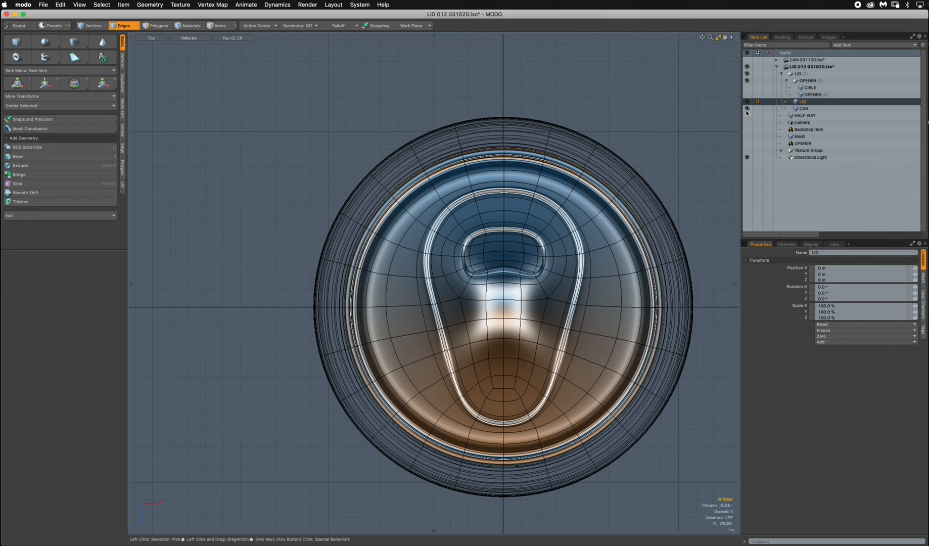
left_click_drag(537, 345, 496, 297, "alt")
scroll(488, 281, "up", 2)
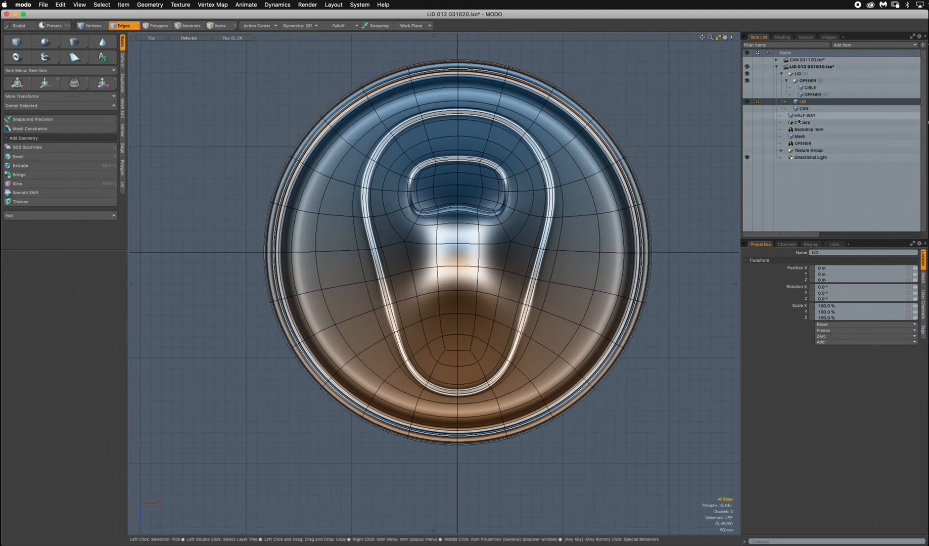
Overlay the HALF WAY mesh on the lid for comparison, then show and select the group's OPENER mesh.
left_click(748, 116)
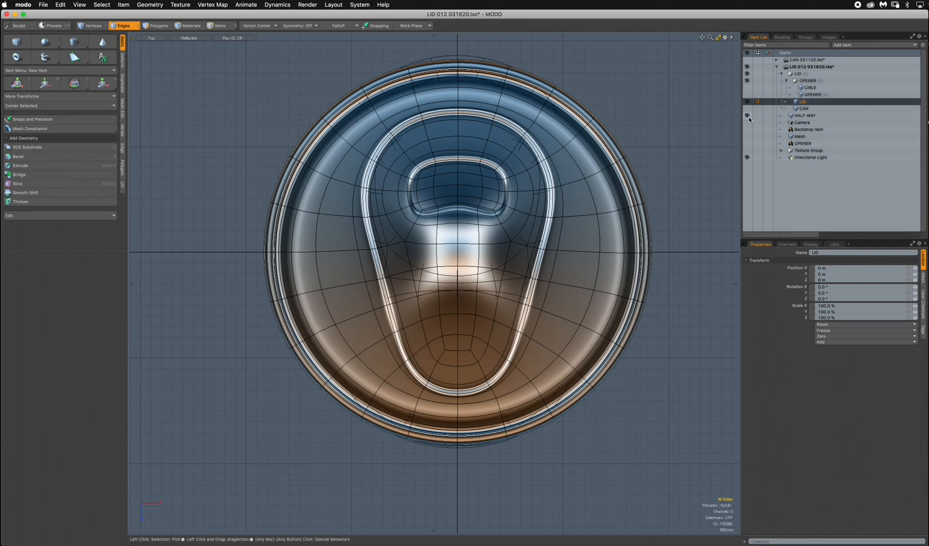
left_click(800, 116)
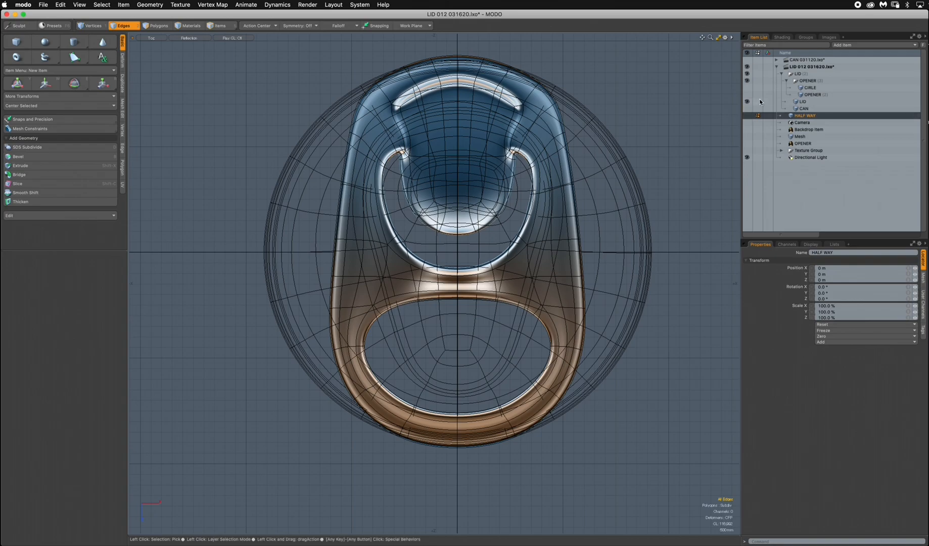
left_click(747, 94)
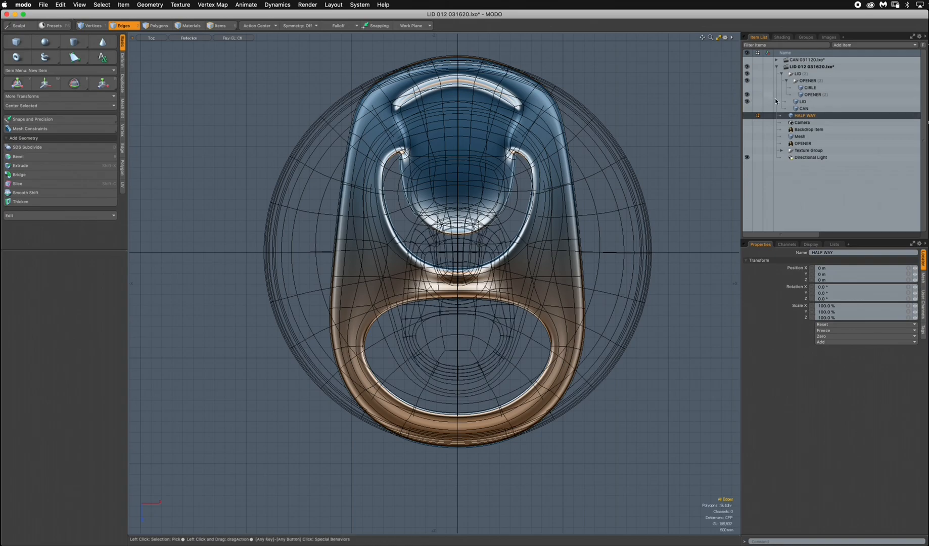
left_click(809, 94)
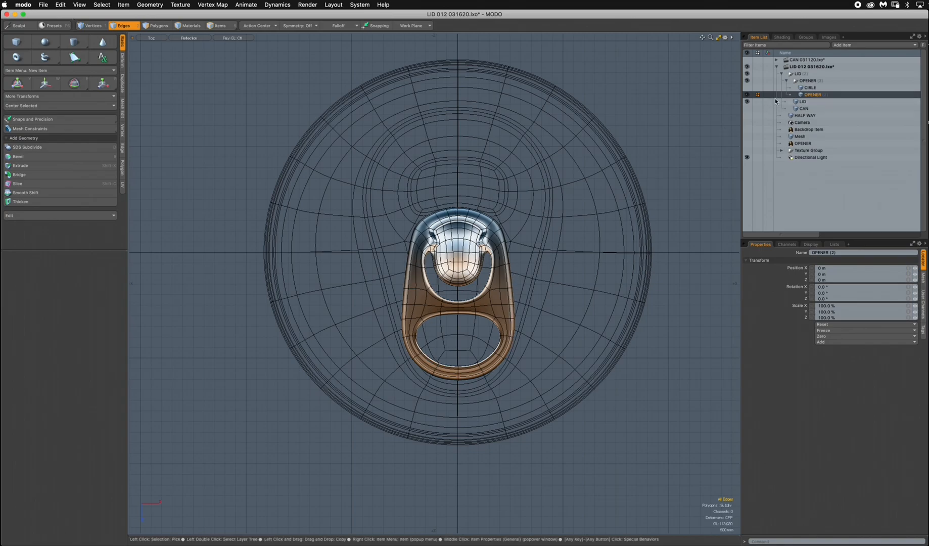
Show the CIRLE mesh and select it together with the OPENER and LID meshes.
left_click(748, 89)
left_click(810, 88, "shift")
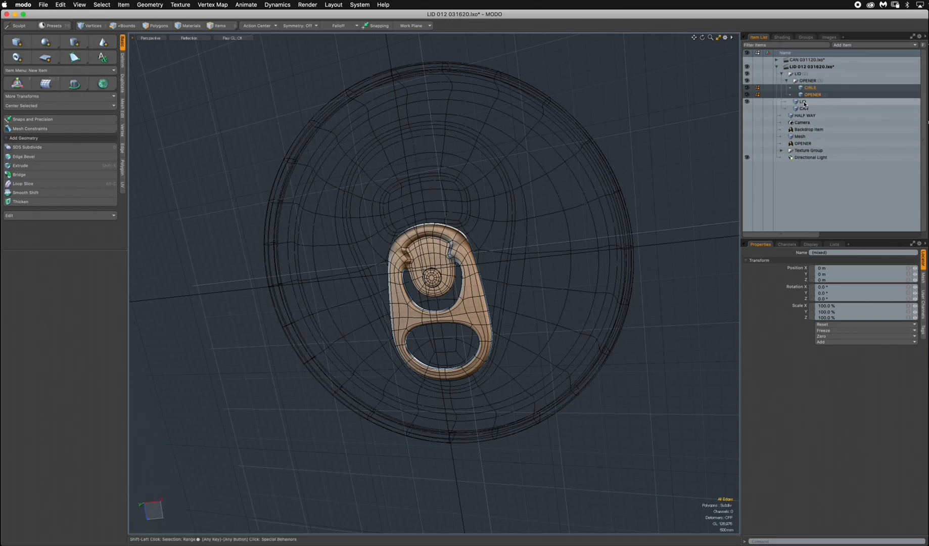
left_click(805, 102, "shift")
Examine how the opener and its round rivet sit on the lid from the back, perspective and top views.
left_click_drag(463, 316, 498, 259, "alt")
key("ctrl+space")
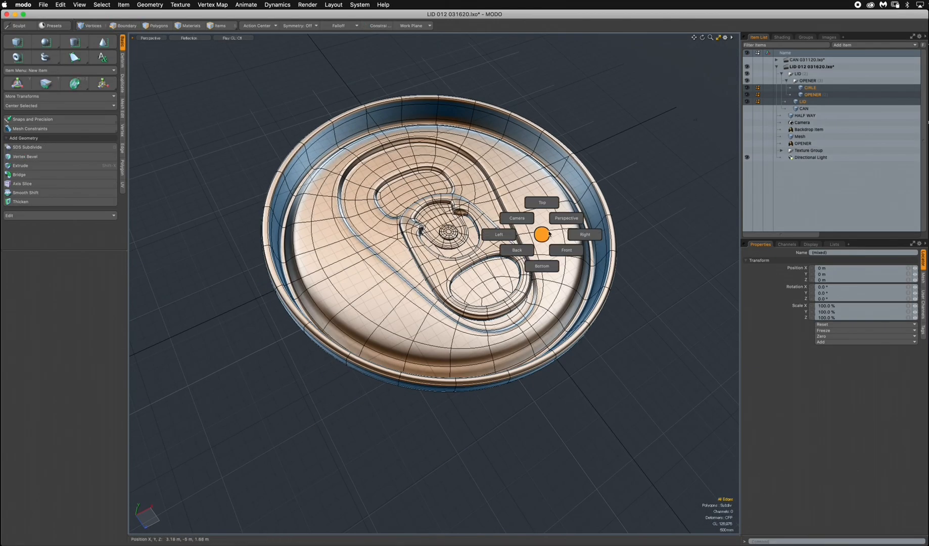
left_click(508, 244)
key("ctrl+space")
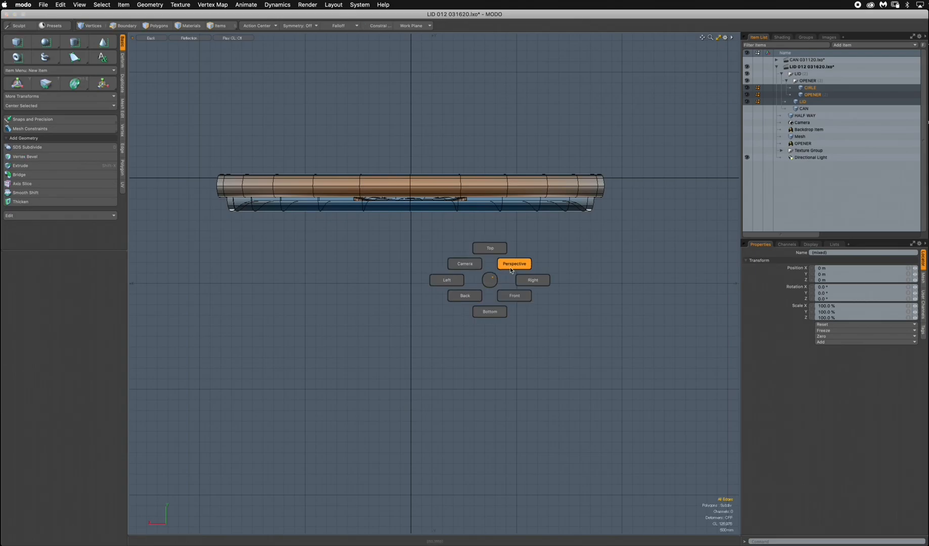
left_click(513, 263)
left_click_drag(514, 264, 627, 238, "alt")
left_click_drag(410, 177, 498, 225, "alt+shift")
left_click_drag(499, 225, 412, 314, "alt")
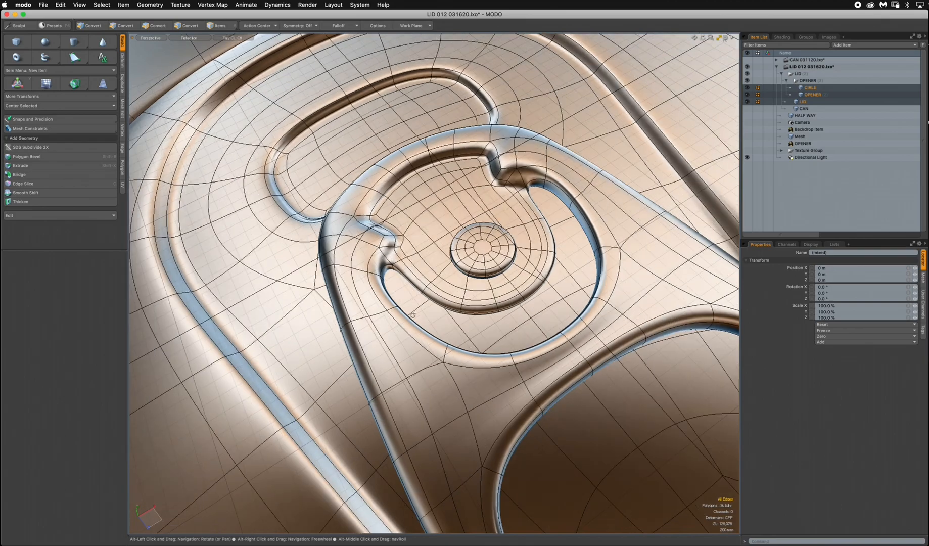
key("ctrl+space")
left_click(548, 207)
left_click_drag(547, 207, 480, 212, "ctrl+alt")
left_click_drag(480, 211, 407, 252, "alt+shift")
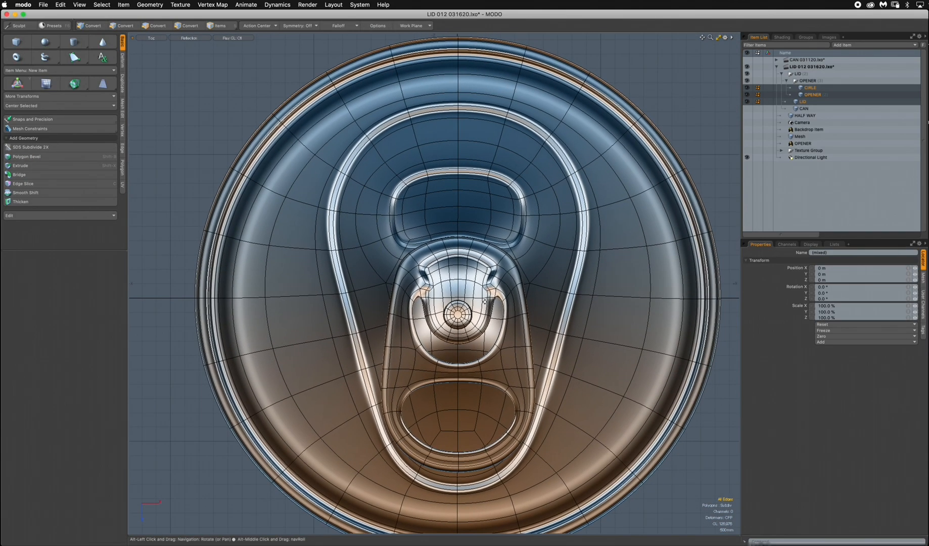
Isolate the OPENER mesh by hiding the lid, then add a new mesh item with the opener as background reference.
left_click(809, 95)
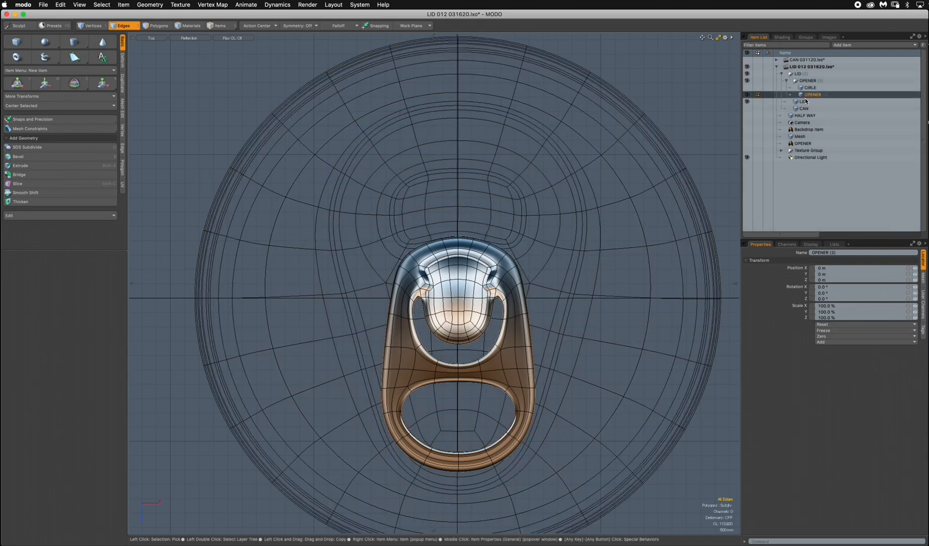
left_click(747, 102)
mouse_move(461, 308)
left_mouse_down("ctrl+alt")
mouse_move(482, 297)
mouse_move(531, 357)
left_mouse_up("ctrl+alt")
mouse_move(531, 357)
left_mouse_down("alt+shift")
mouse_move(500, 325)
mouse_move(494, 277)
left_mouse_up("alt+shift")
key("KP_4")
key("n")
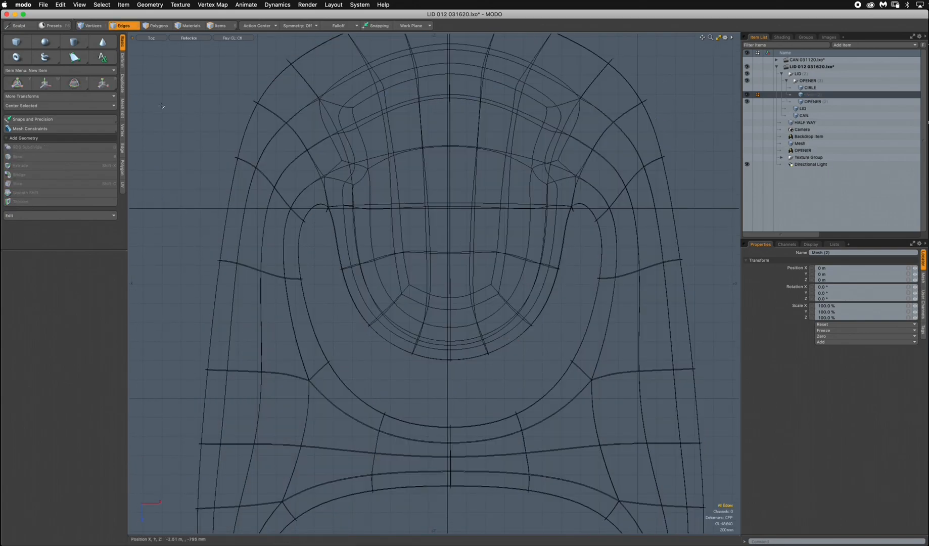
Create a 12-sided Y-axis cylinder over the opener's tongue, about 285 mm in radius and 80 mm high.
left_click(79, 44)
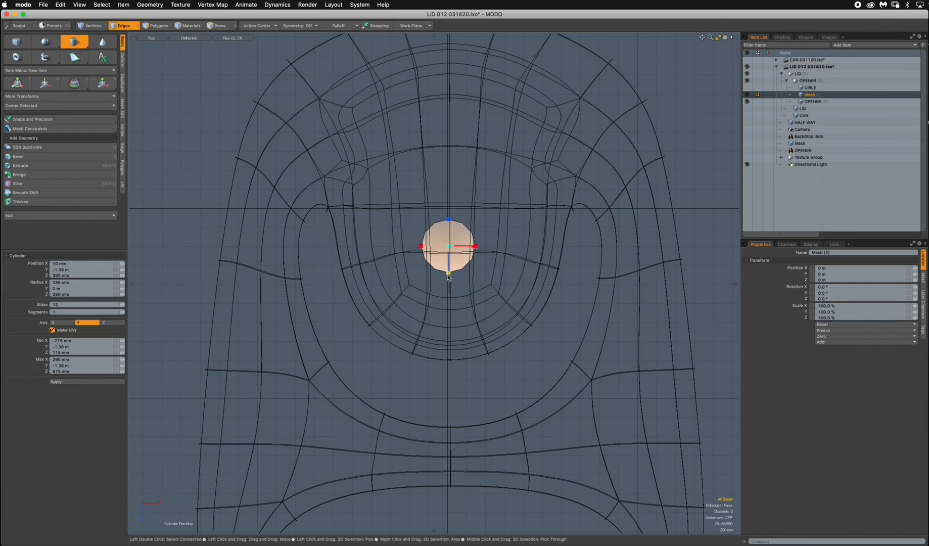
key("1")
key("ctrl+space")
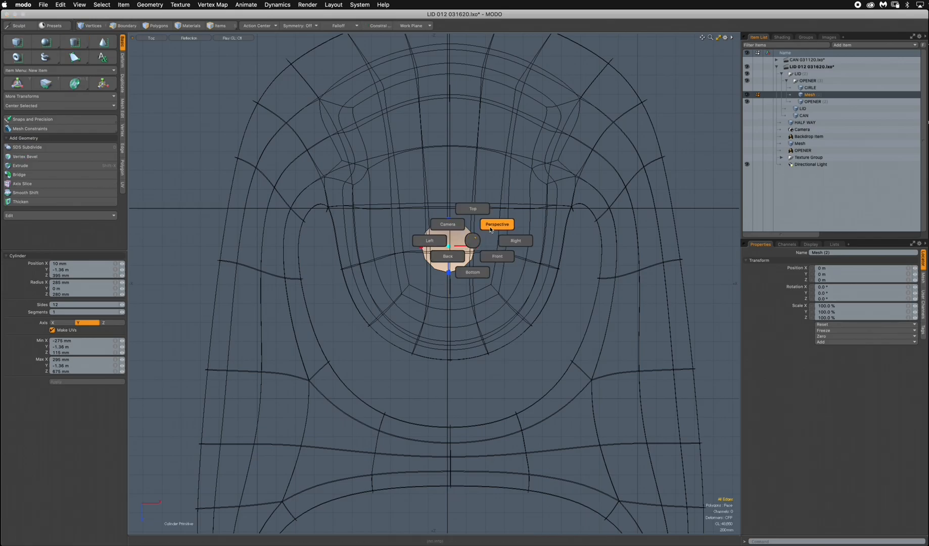
left_click(491, 226)
left_click_drag(428, 309, 435, 234, "alt")
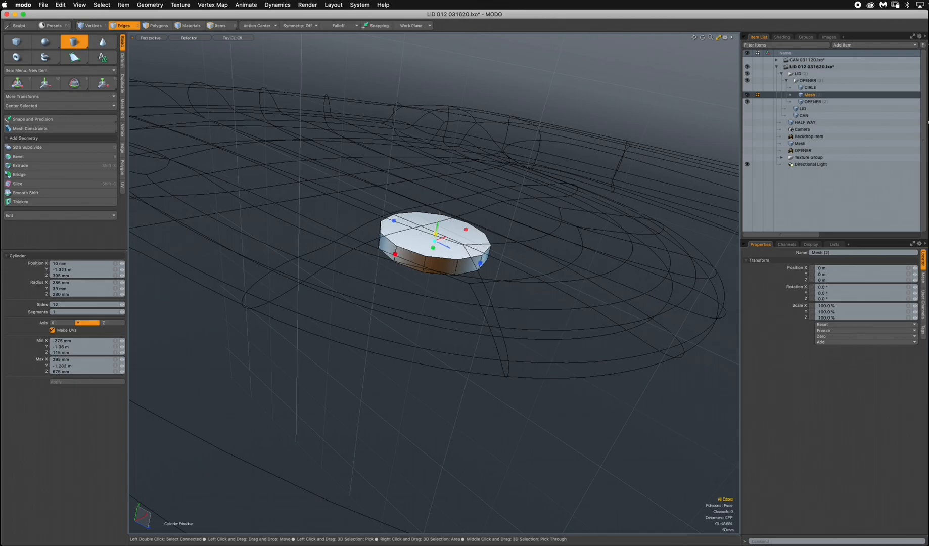
Select the cylinder's two cap polygons and bevel them inward with an inset of about 60.3 mm.
left_click(160, 26)
left_click_drag(390, 195, 385, 206, "alt")
left_click(454, 244)
left_click_drag(453, 244, 515, 243, "alt")
left_click(392, 307, "shift")
key("b")
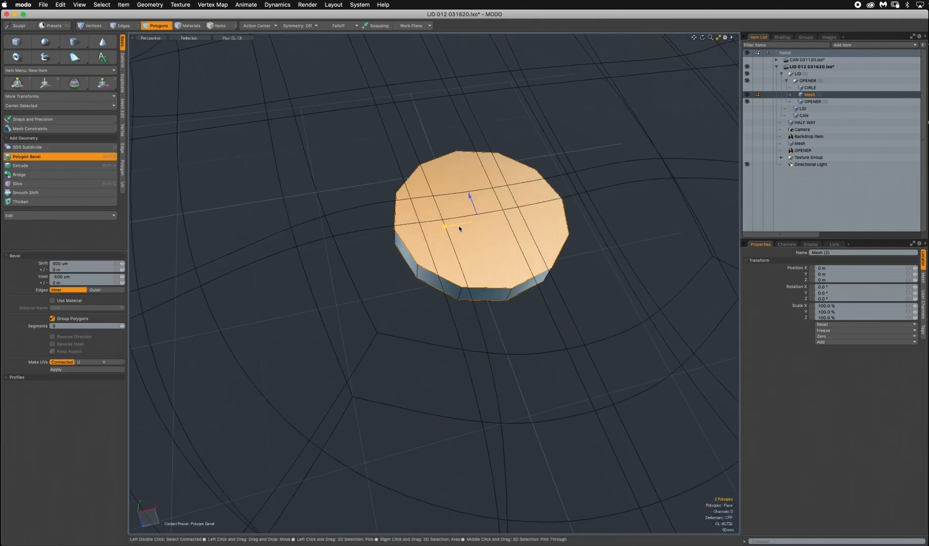
left_click_drag(445, 227, 429, 229)
left_click_drag(373, 312, 431, 313, "alt")
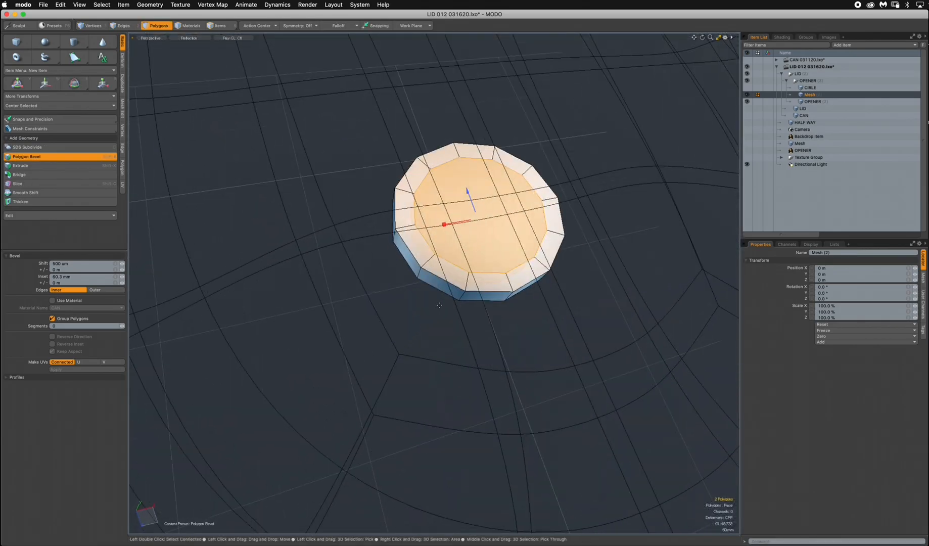
key("q")
Bevel both cap polygons again with zero shift and an inset of about 65.7 mm, then clear the selection.
key("b")
left_click_drag(511, 236, 488, 164)
key("super+z")
scroll(516, 228, "up", 5)
left_click_drag(516, 228, 499, 193, "alt")
key("space")
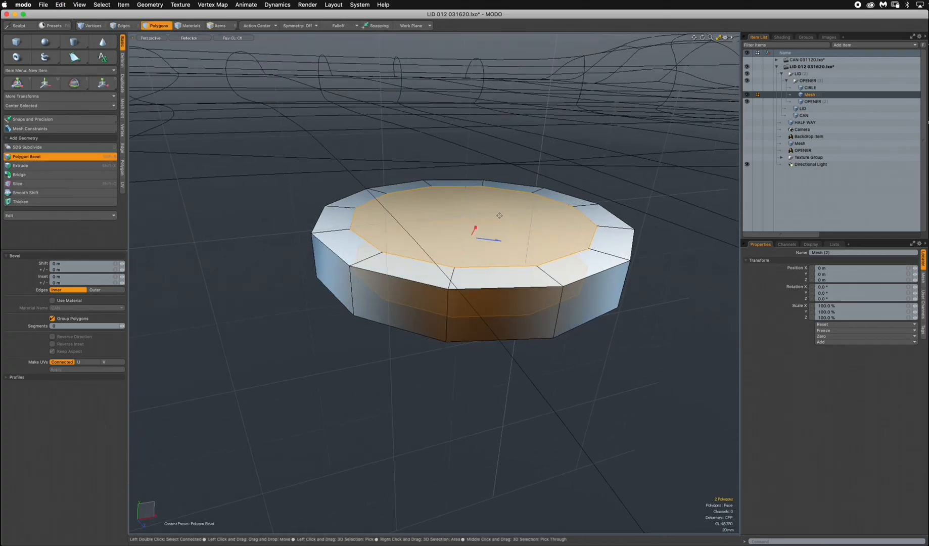
key("shift+b")
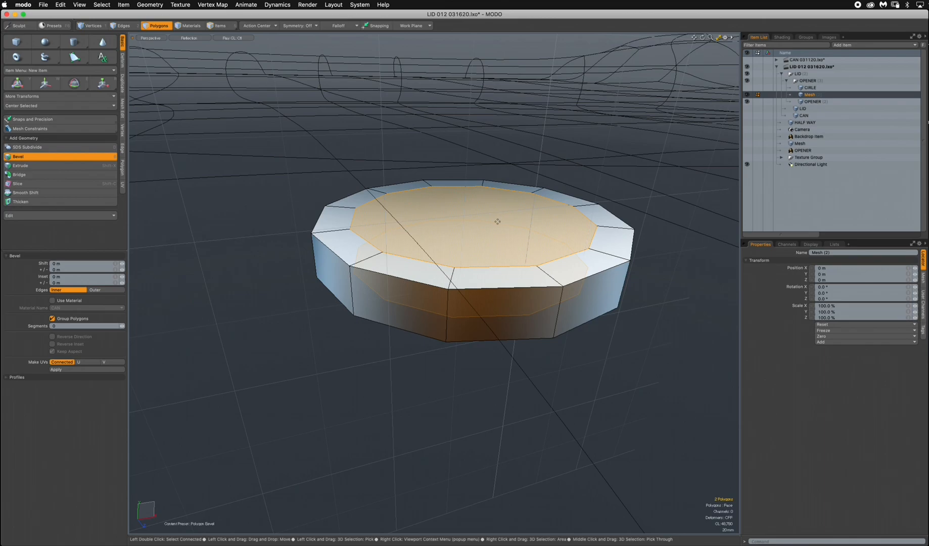
left_click_drag(489, 233, 525, 236)
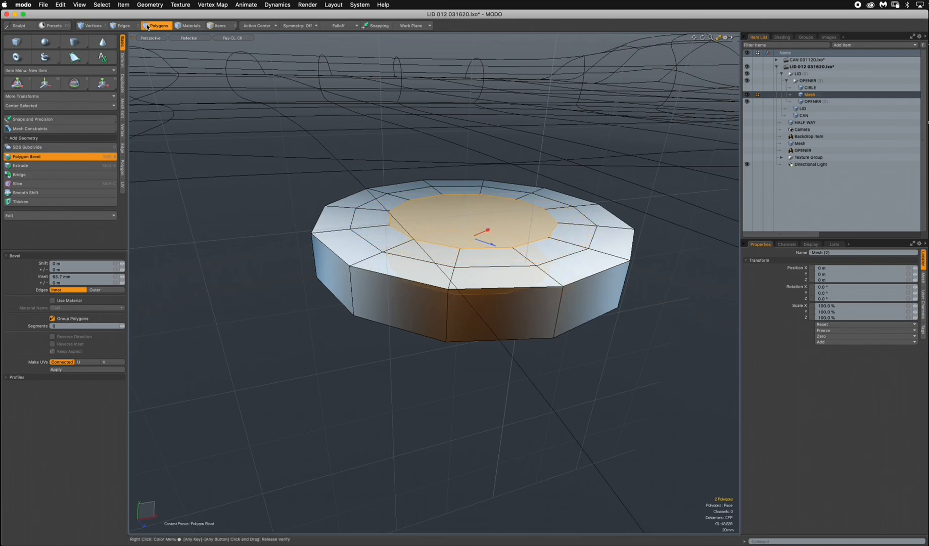
key("space")
left_click(212, 69)
Turn the beveled disc into a subdivision surface and check its rounded profile from the side.
left_click_drag(212, 69, 537, 318, "alt")
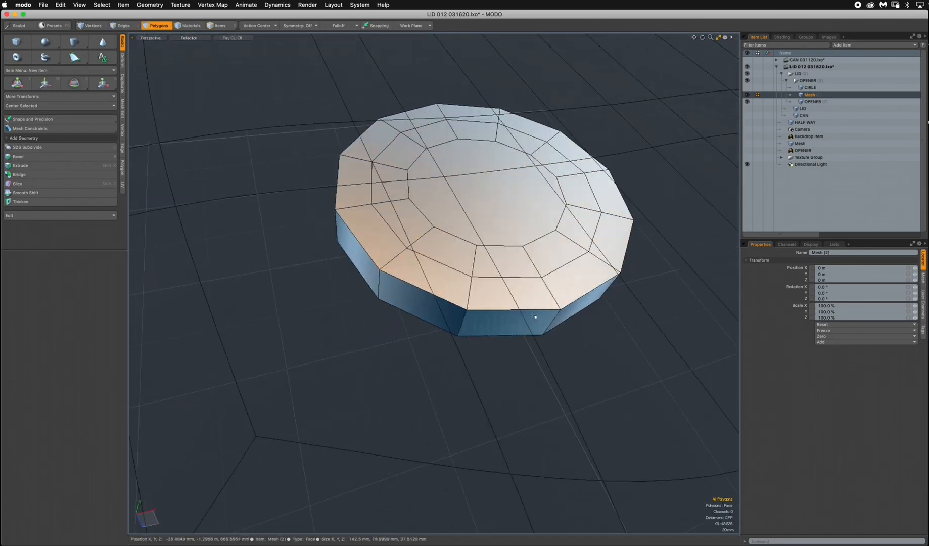
key("Tab")
left_click_drag(517, 357, 492, 305, "alt")
Raise the rivet disc along Y until it sits just above the opener and check its placement in perspective.
key("ctrl+space")
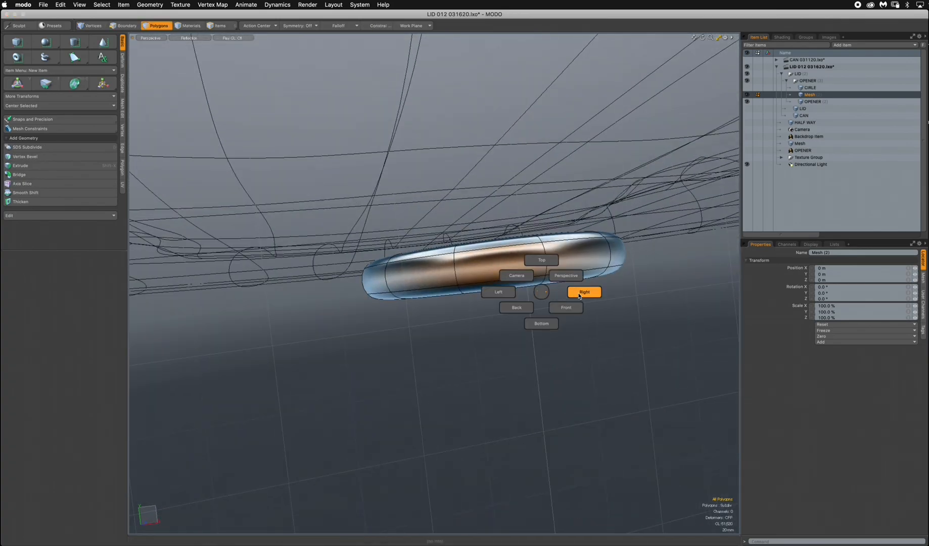
left_click(583, 290)
key("3")
key("e")
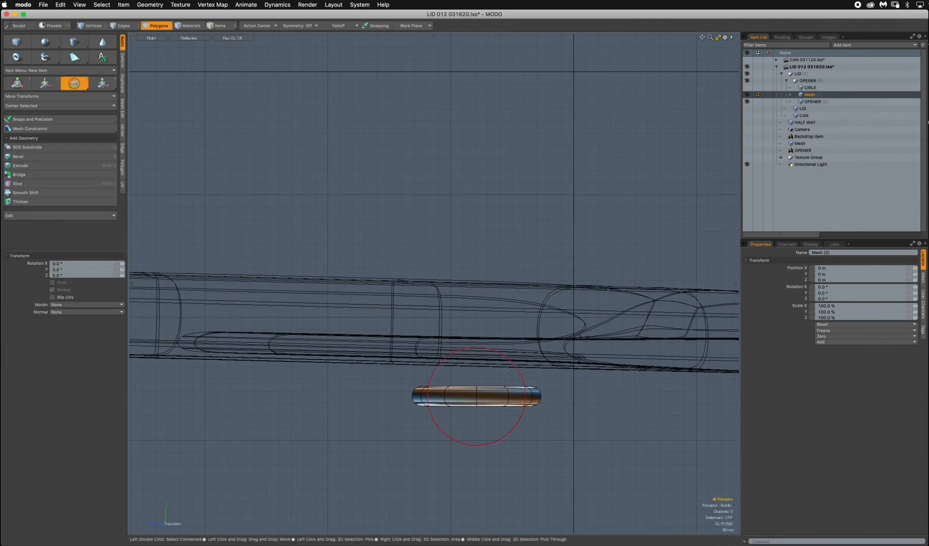
key("w")
left_click_drag(476, 356, 476, 219)
key("ctrl+space")
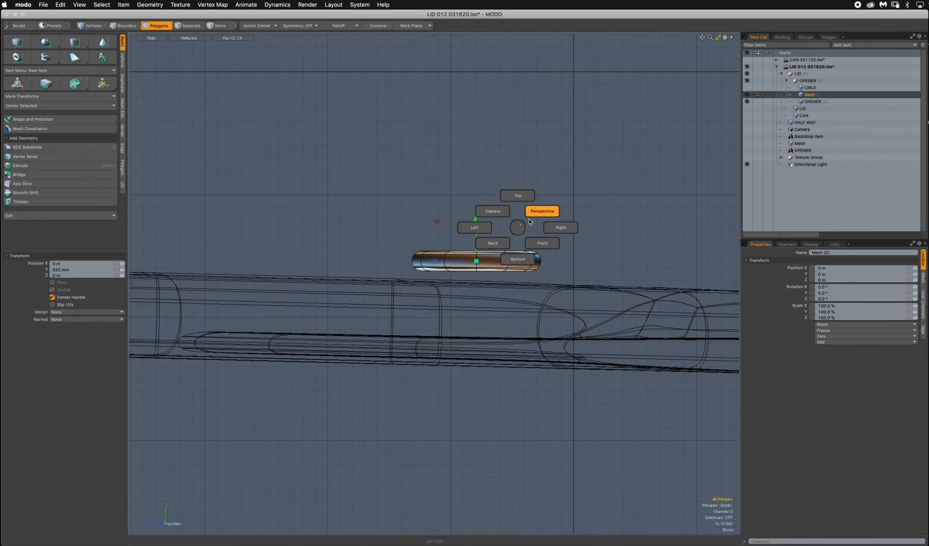
left_click(539, 214)
left_click_drag(551, 243, 453, 287, "alt")
scroll(491, 371, "down", 4)
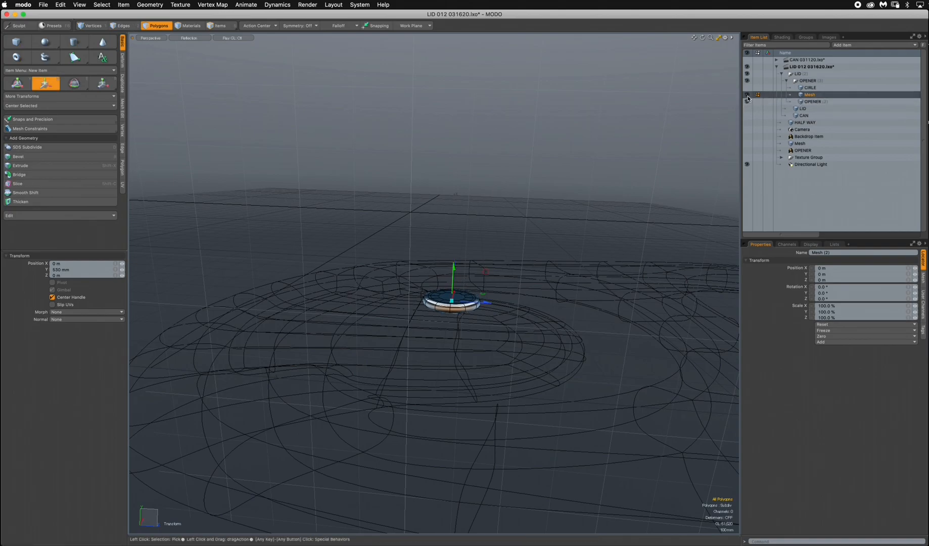
Compare the new disc with the existing CIRLE mesh and delete the new disc's mesh item.
left_click(810, 90)
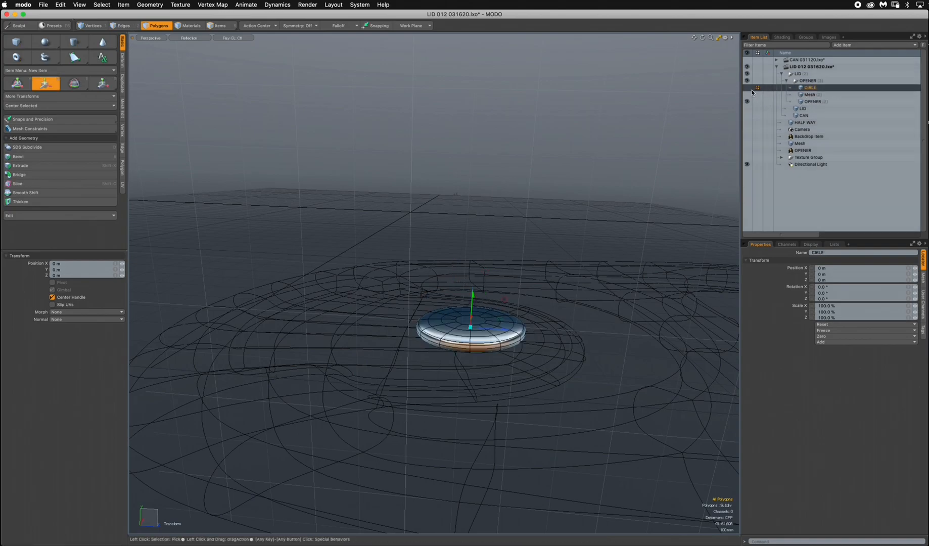
left_click_drag(812, 102, 810, 92)
left_click(809, 90, "shift")
left_click_drag(537, 324, 406, 242, "alt")
mouse_move(461, 412)
left_mouse_down("alt")
mouse_move(439, 281)
mouse_move(458, 398)
left_mouse_up("alt")
left_click(158, 26)
left_click_drag(596, 308, 670, 191, "alt")
left_click(802, 109)
right_click(811, 109)
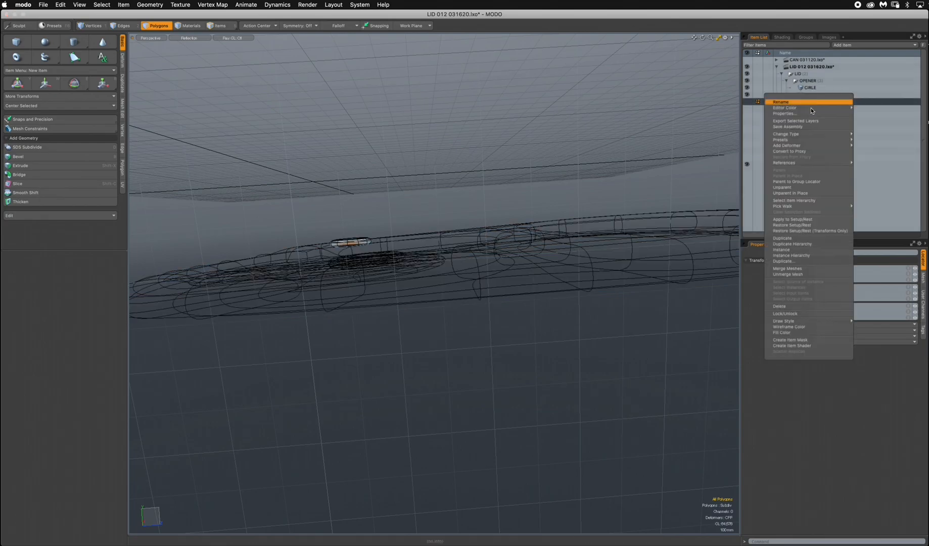
left_click(791, 307)
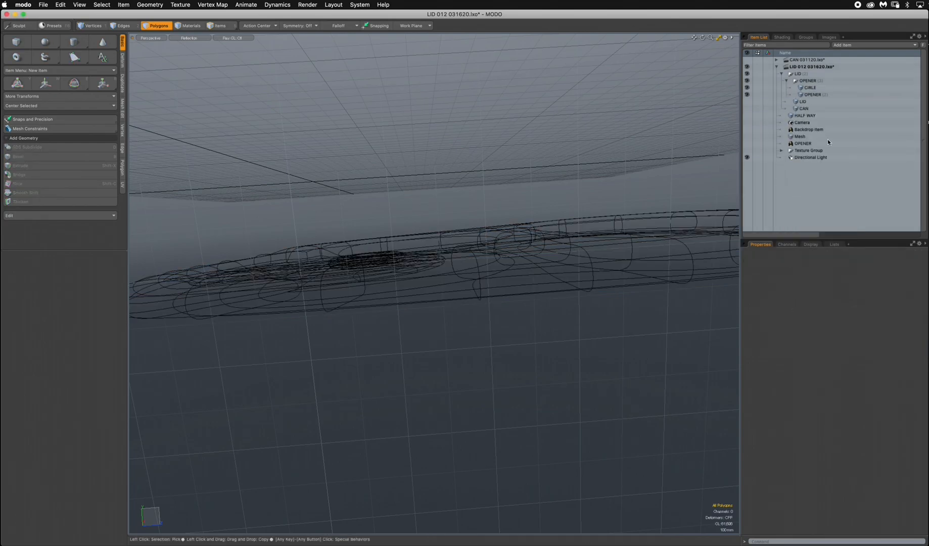
Select the LID, CIRLE and OPENER meshes together and frame the assembled lid in a perspective view.
left_click(801, 102)
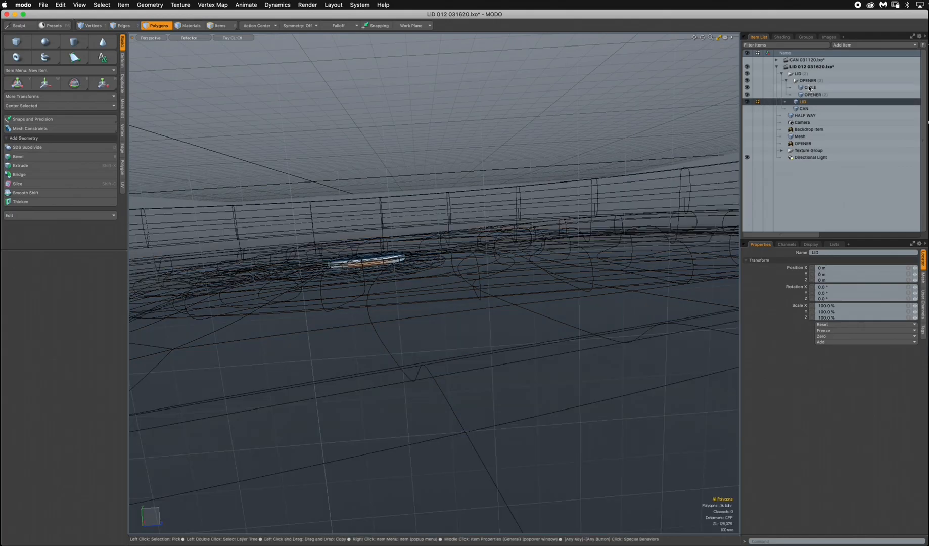
left_click(809, 88, "shift")
key("shift+a")
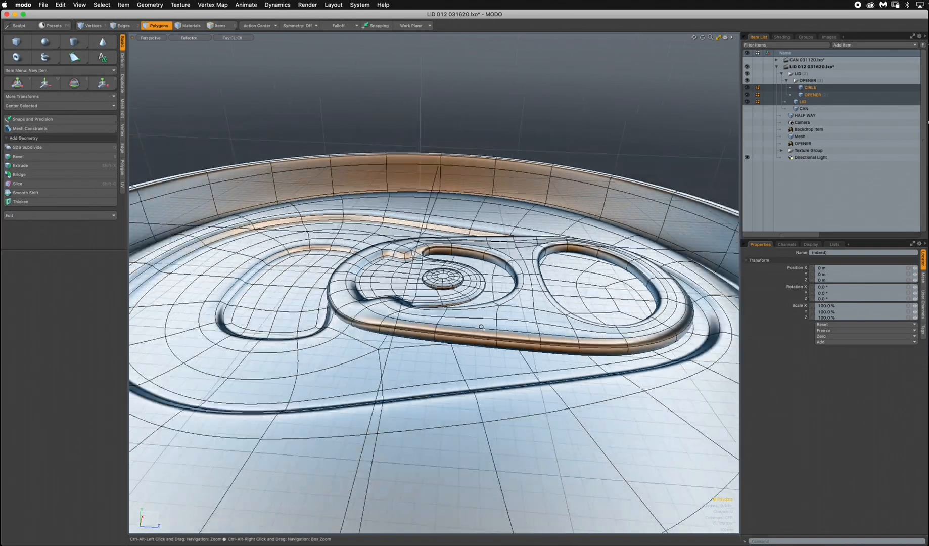
left_click_drag(482, 327, 529, 366, "ctrl+alt")
key("3")
key("ctrl+space")
left_click(633, 292)
key("ctrl+space")
left_click(615, 254)
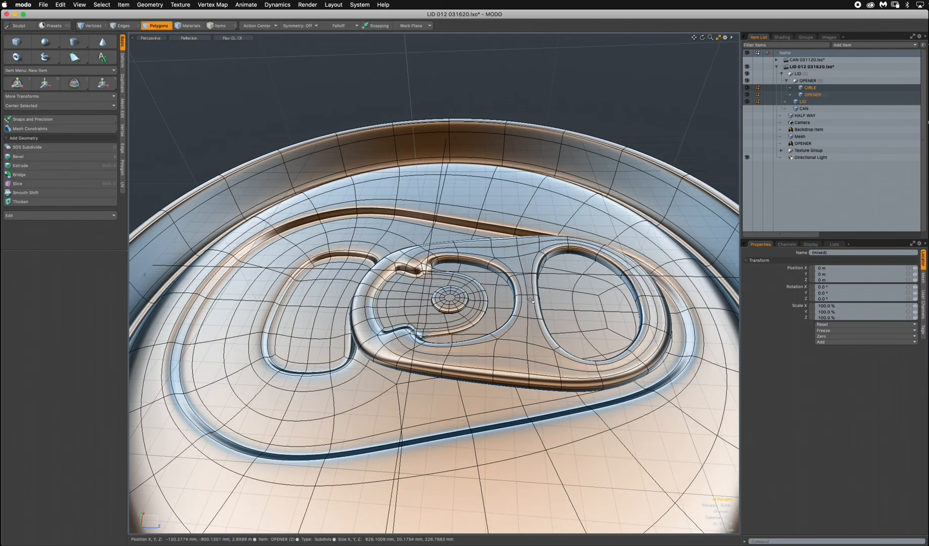
Select the opener's and rivet's polygons, tilt them about -0.8° in X, 0.14° in Y and -0.34° in Z, and clear the selection.
double_click(515, 276)
left_click_drag(456, 304, 470, 340, "alt")
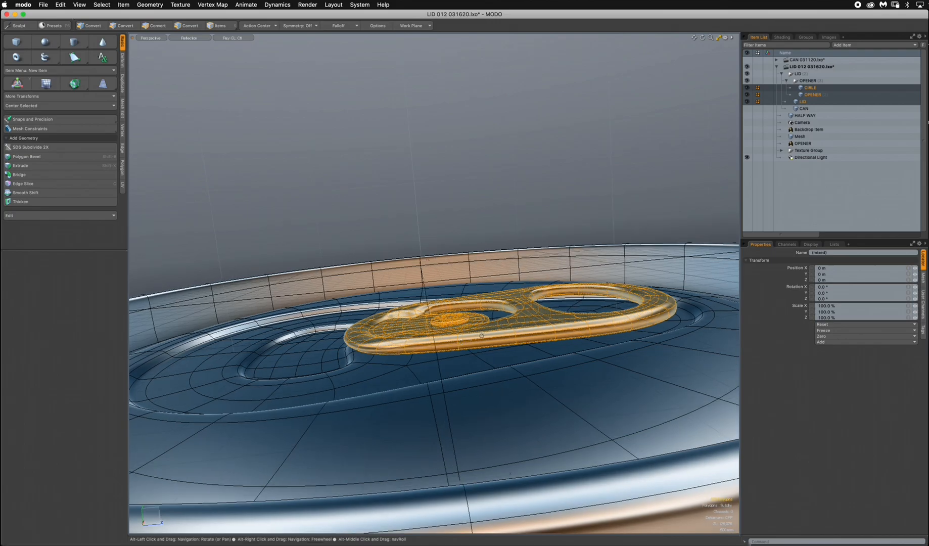
key("e")
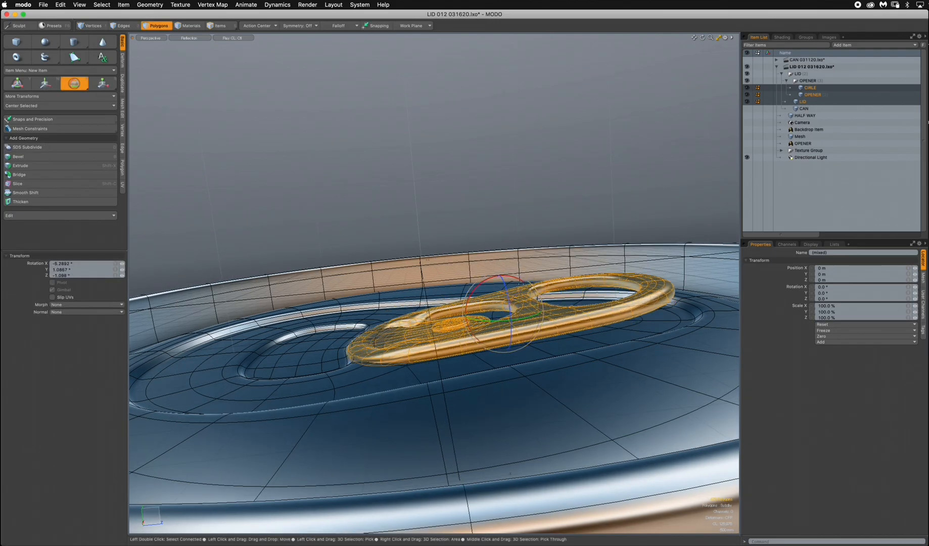
left_click_drag(412, 345, 427, 329, "alt")
left_click_drag(527, 288, 523, 285)
left_click_drag(658, 286, 577, 325, "alt")
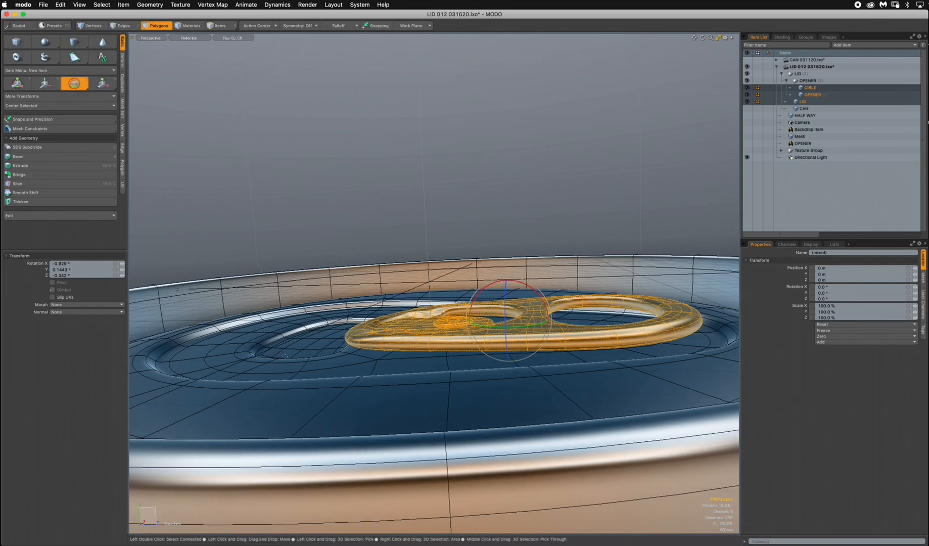
key("space")
left_click(550, 165)
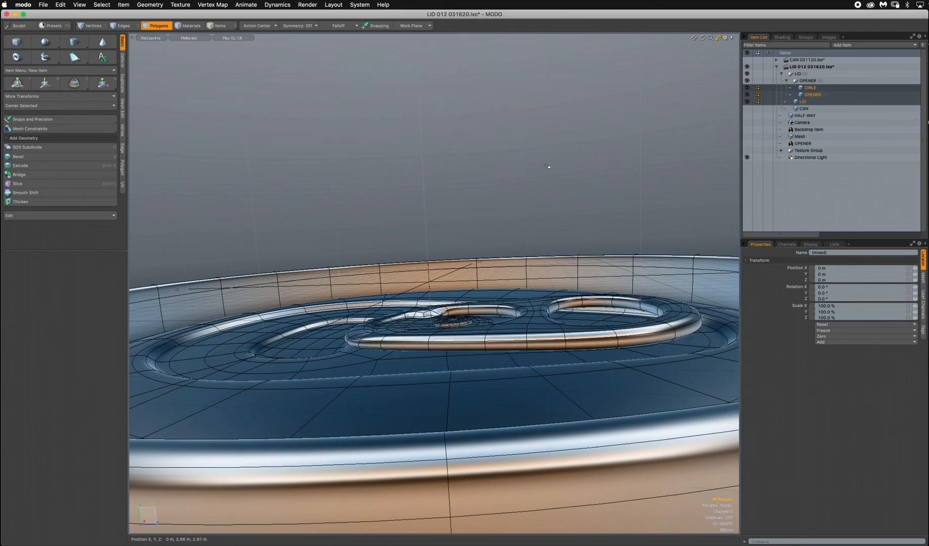
Review the tilted opener on the whole lid, collapse the OPENER group and show the lid from the front.
scroll(475, 276, "down", 5)
left_click_drag(471, 279, 620, 455, "alt")
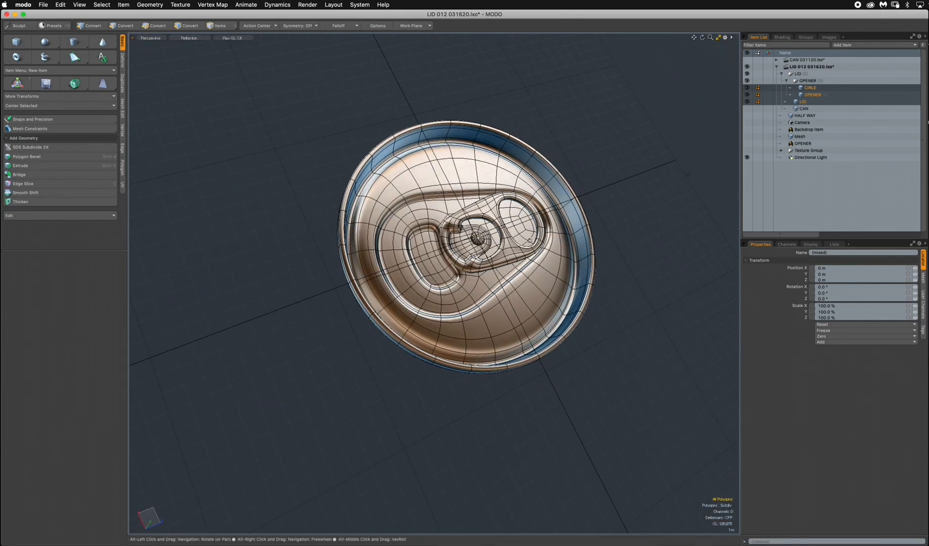
left_click(786, 81)
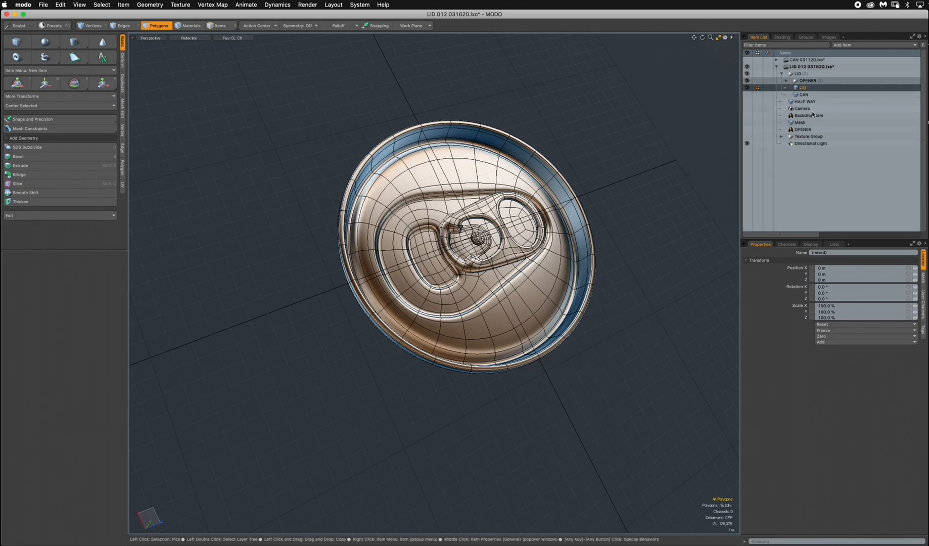
key("ctrl+space")
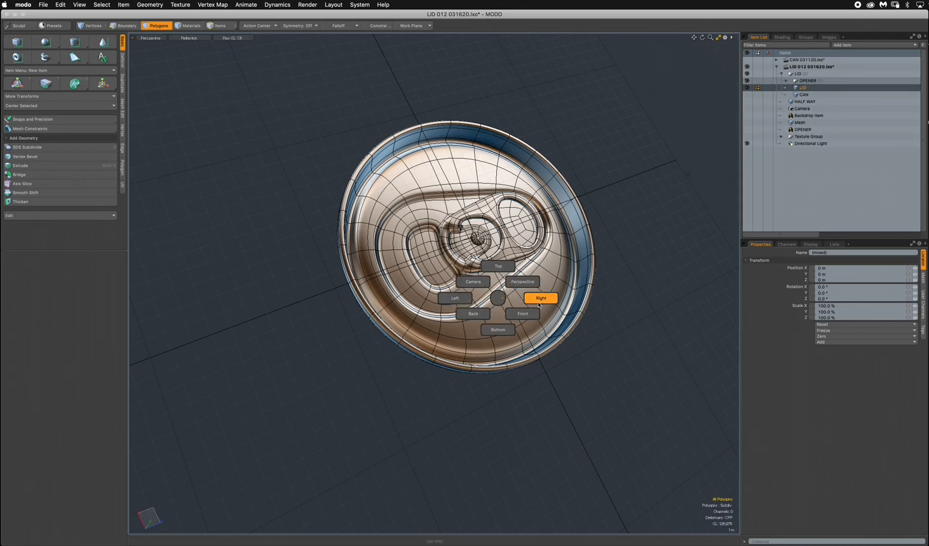
left_click(523, 314)
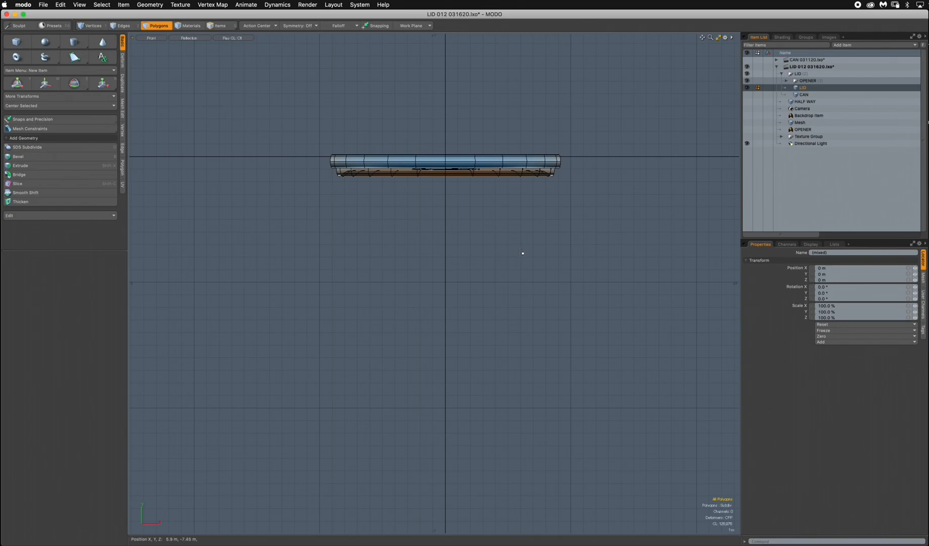
Import CAN PROFILE.eps from the CAN RADIAL SWEEP folder inside FIT 3D TRAINING 031120's ILLUSTRATOR folder.
left_click(45, 5)
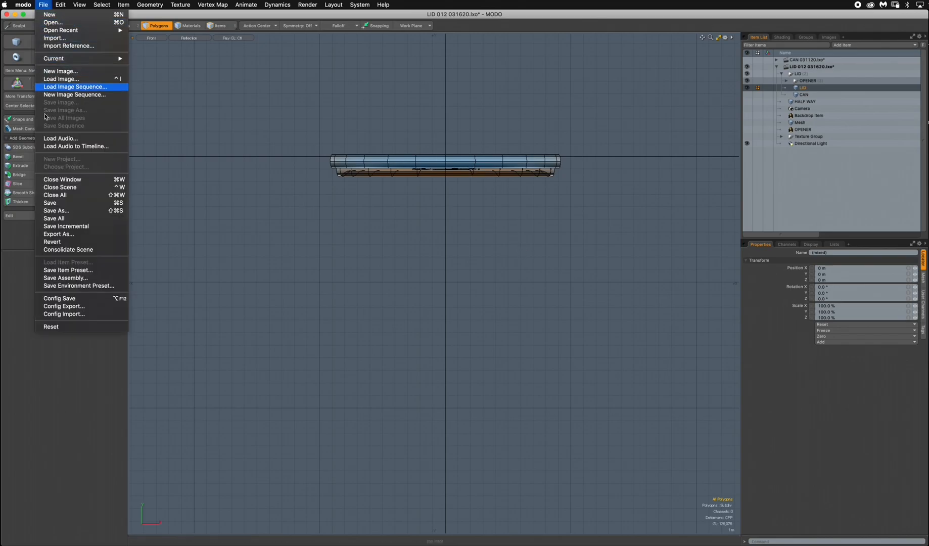
left_click(62, 38)
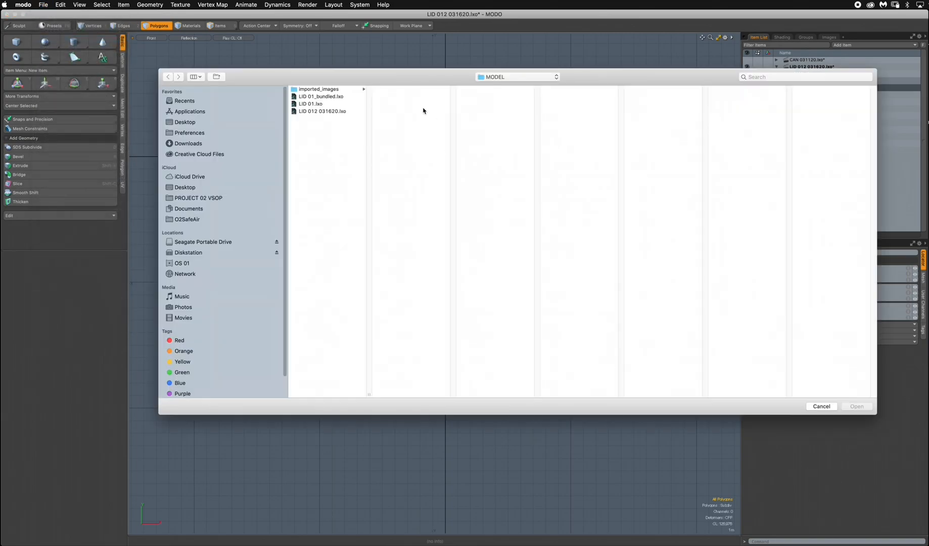
left_click(507, 76)
left_click(512, 85)
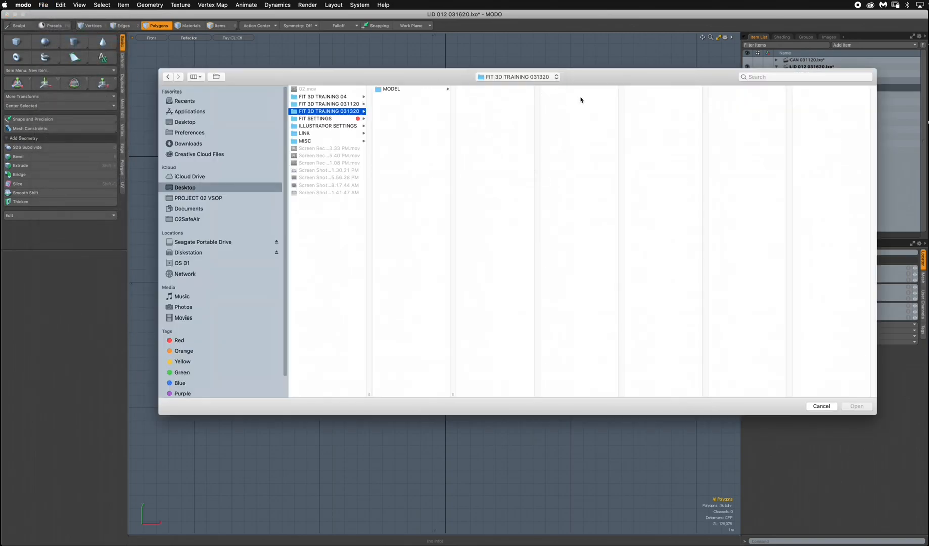
left_click(392, 90)
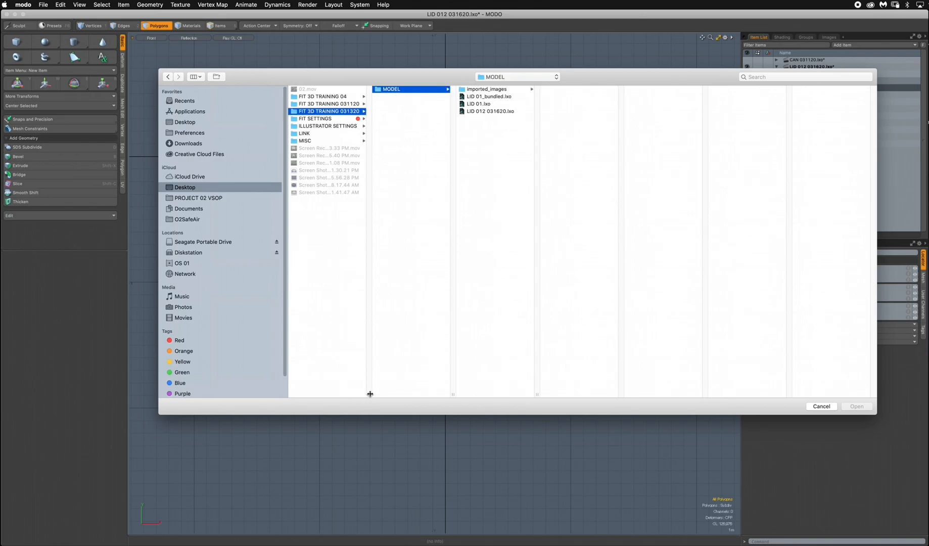
left_click_drag(371, 393, 427, 394)
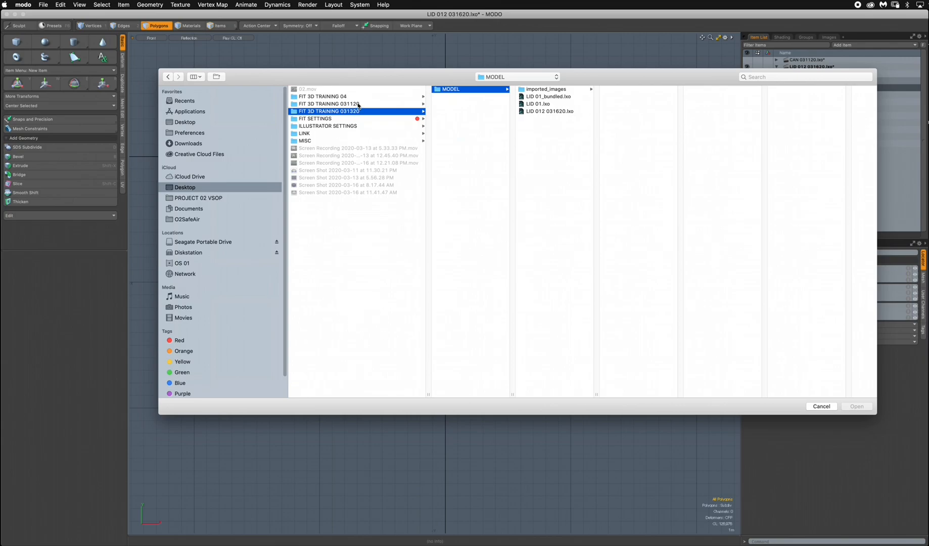
left_click(358, 104)
left_click(473, 91)
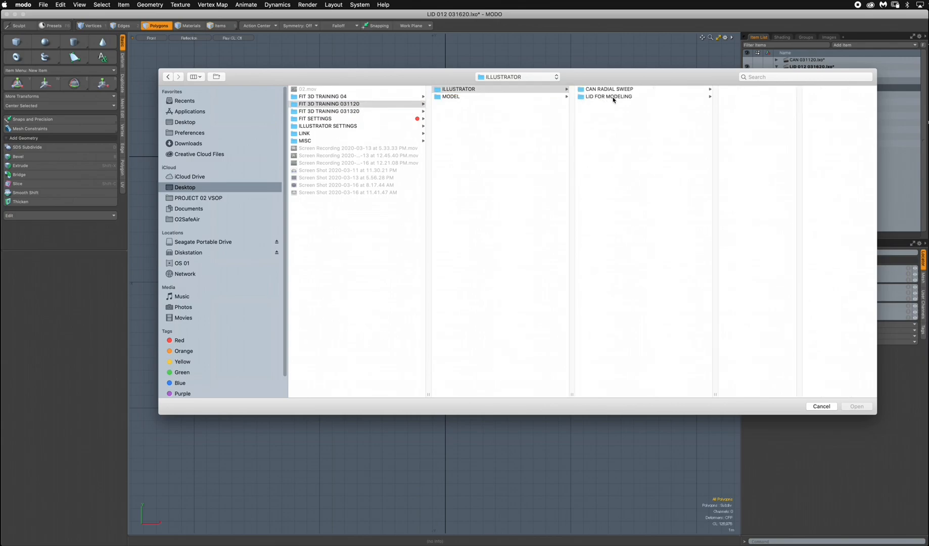
left_click(613, 98)
left_click(625, 90)
left_click(746, 90)
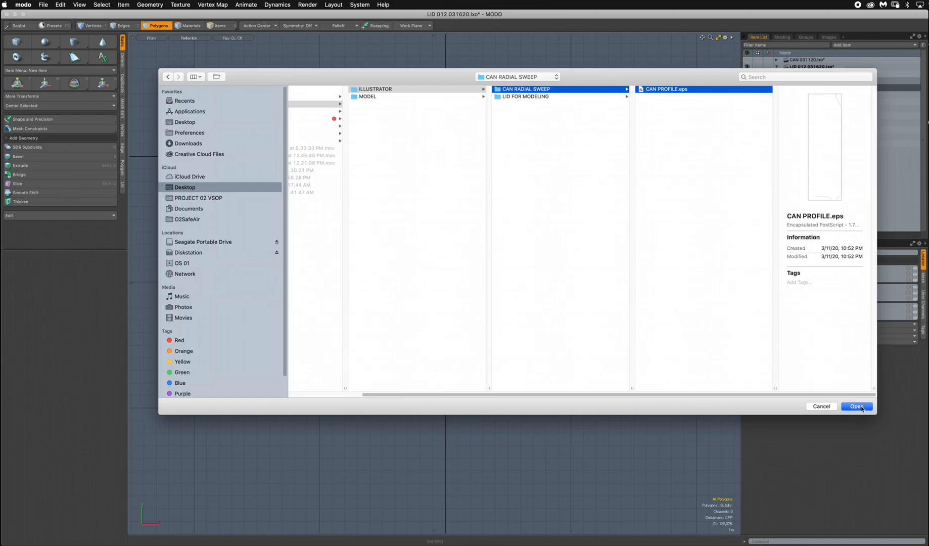
left_click(857, 407)
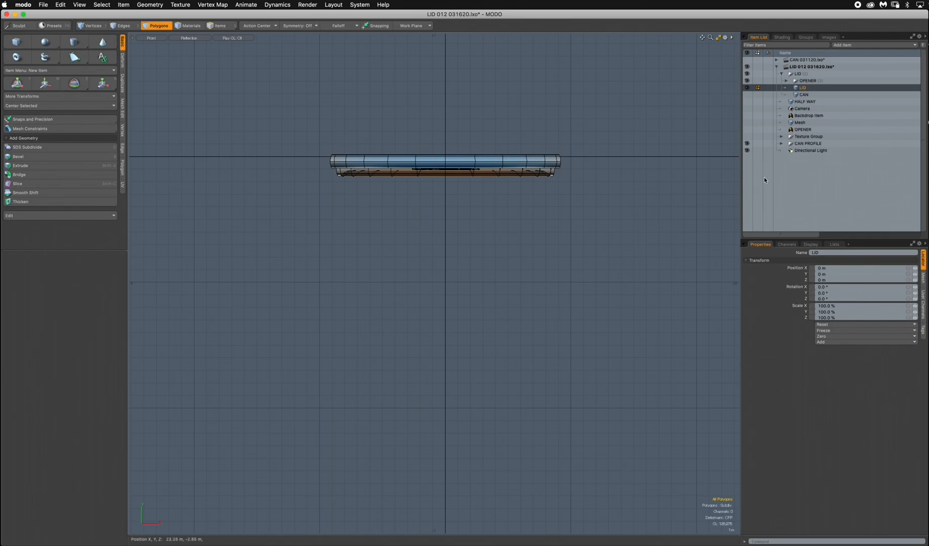
Display the model as wireframe and move the Curves mesh of the CAN PROFILE group down about 6.3 m along Y.
left_click(193, 40)
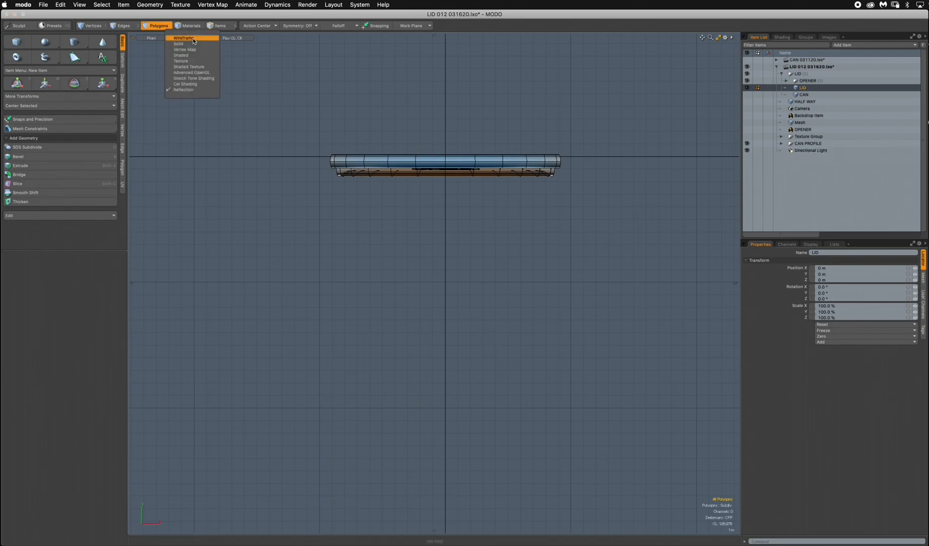
left_click(194, 45)
left_click(781, 144)
left_click(801, 150)
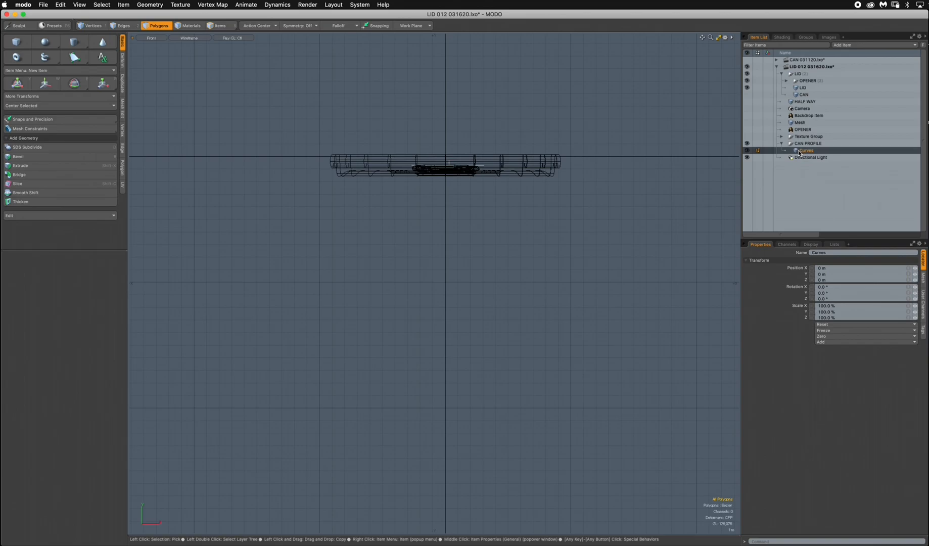
key("w")
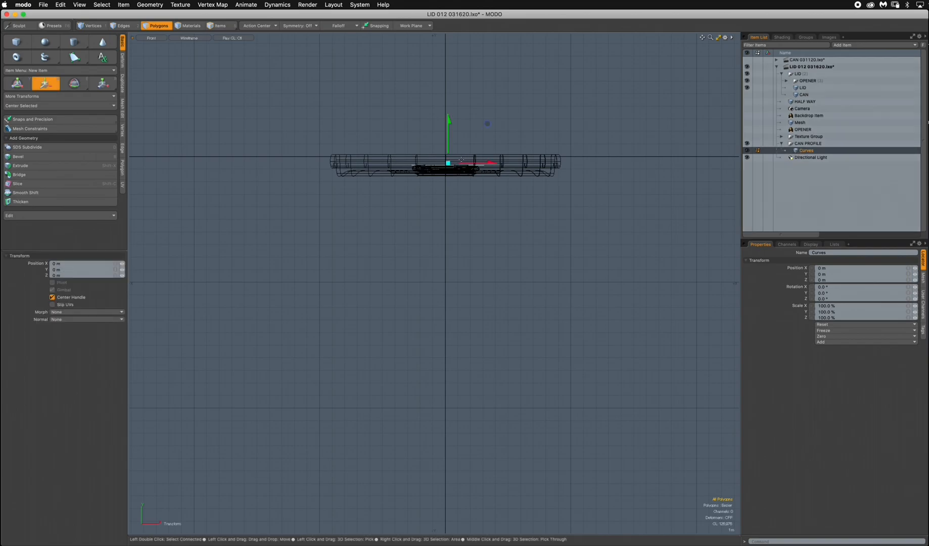
left_click_drag(449, 148, 499, 213)
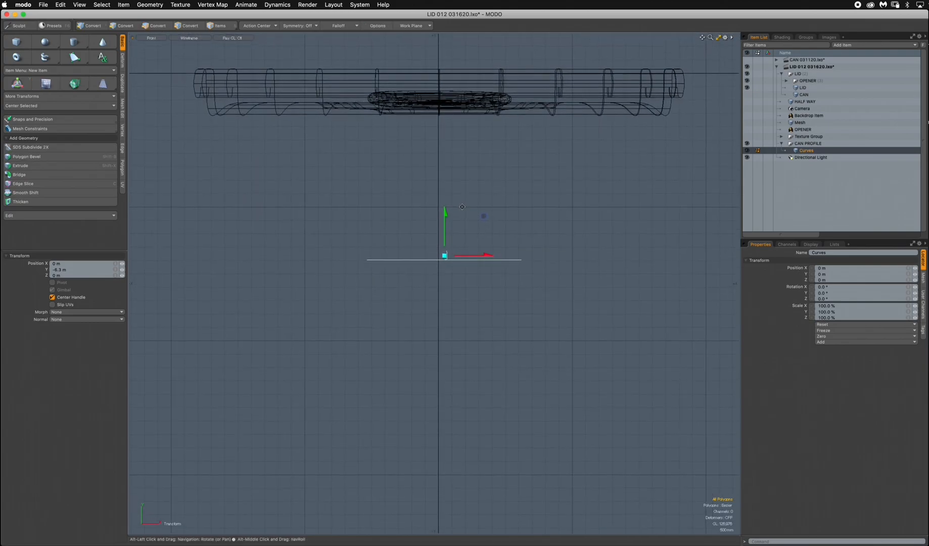
Delete the long horizontal edge running across the base of the imported can profile.
left_click_drag(446, 257, 516, 189, "ctrl+alt")
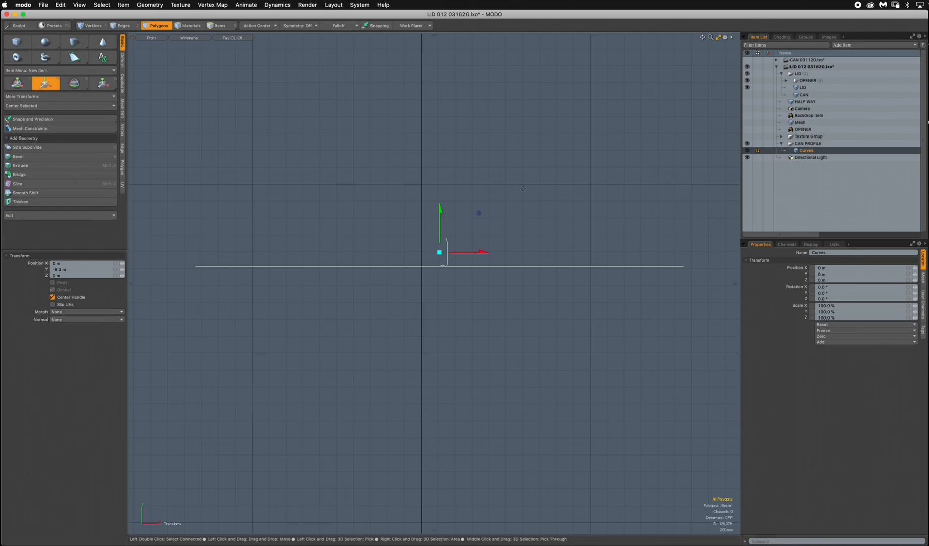
left_click_drag(478, 235, 503, 224, "ctrl+alt")
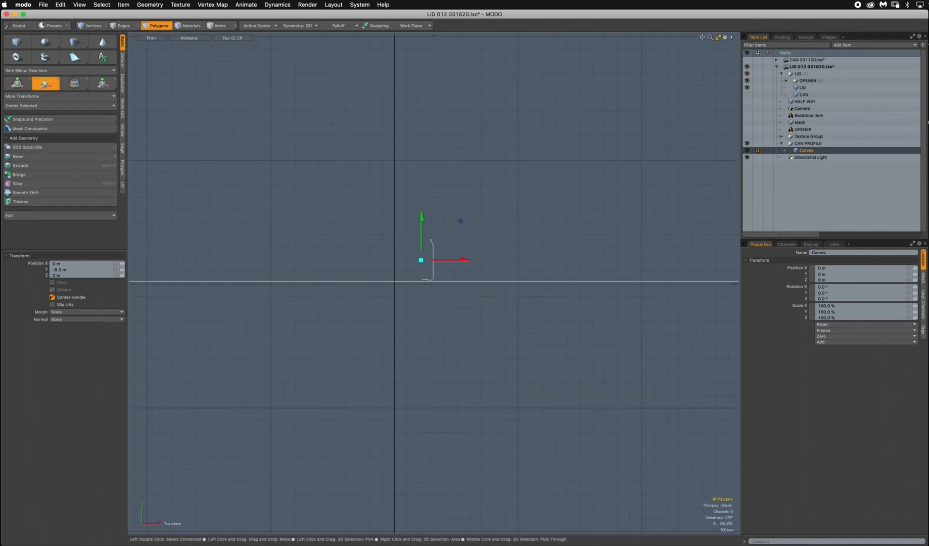
left_click(121, 25)
left_click_drag(422, 294, 615, 220, "ctrl+alt")
left_click(523, 236)
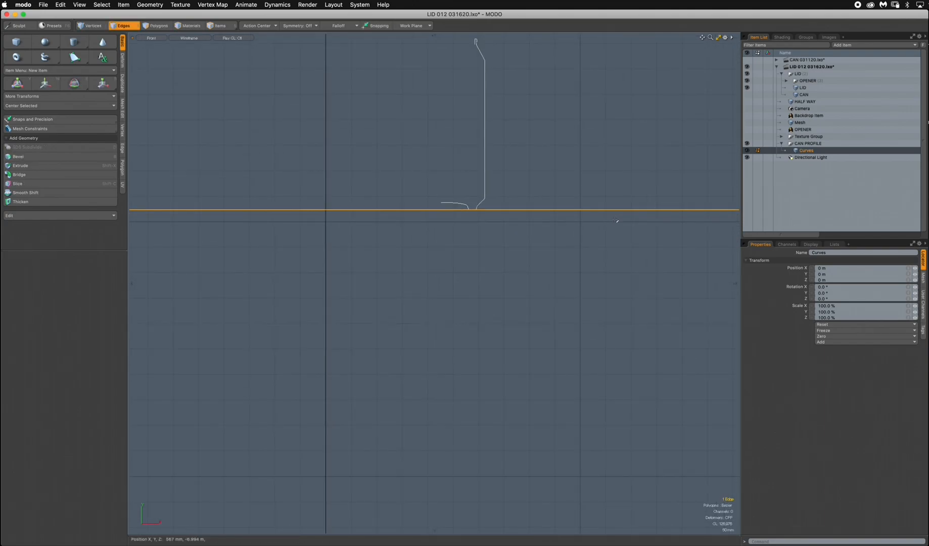
left_click(616, 220)
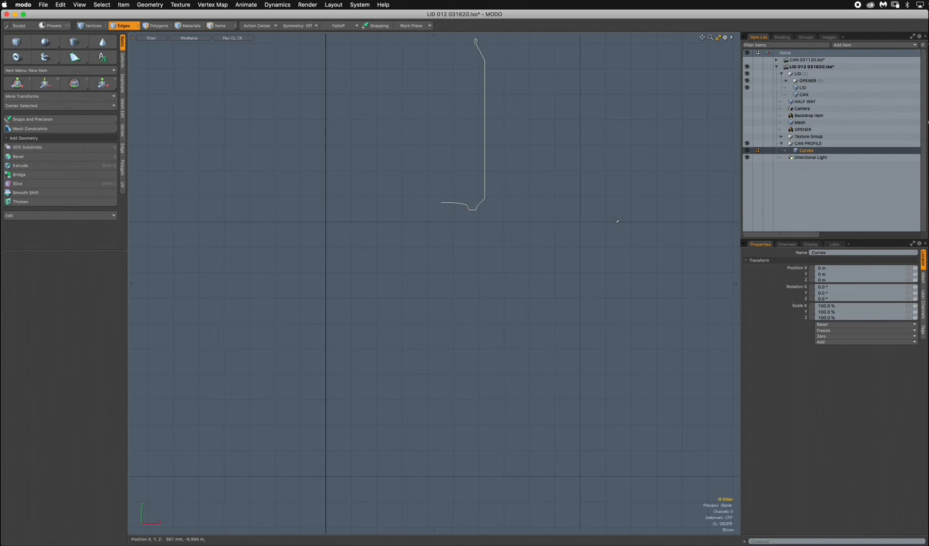
Scale the whole CAN PROFILE curve up uniformly to about 10650% so it approaches can size relative to the lid.
mouse_move(488, 250)
left_mouse_down("ctrl+alt")
mouse_move(359, 254)
mouse_move(360, 245)
mouse_move(419, 247)
left_mouse_up("ctrl+alt")
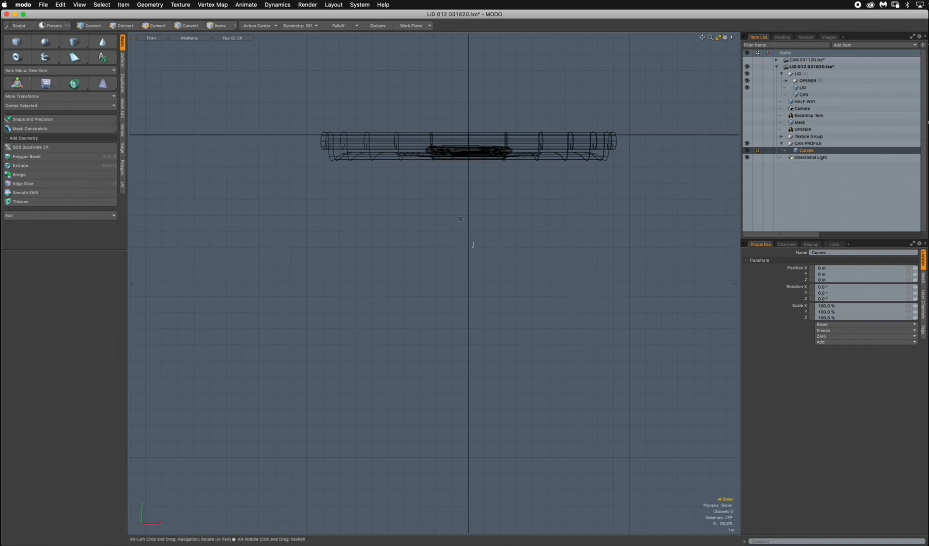
left_click_drag(479, 246, 513, 213, "alt")
key("3")
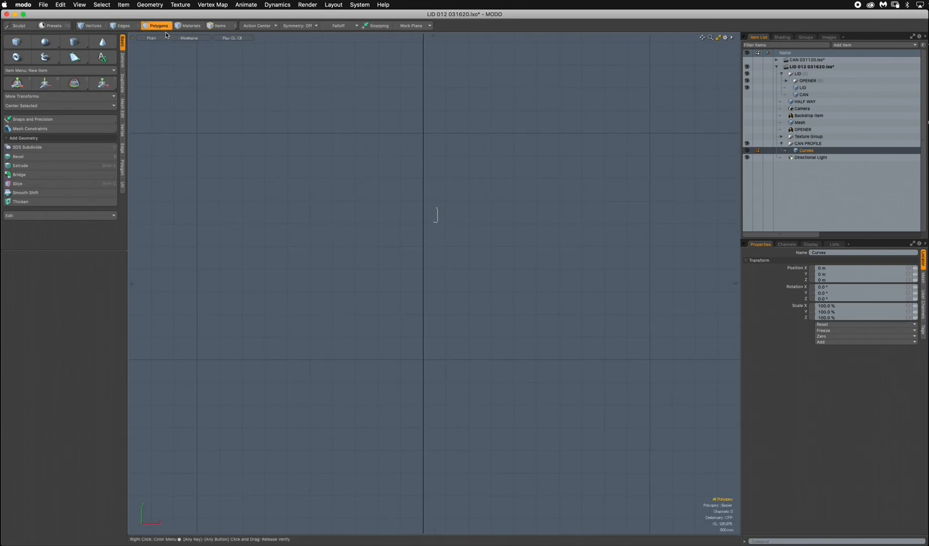
key("r")
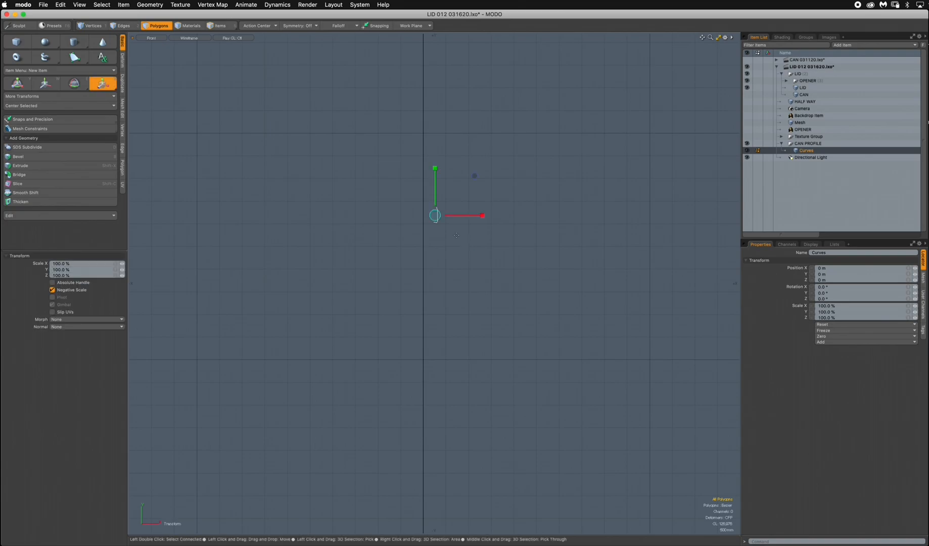
scroll(470, 247, "down", 5)
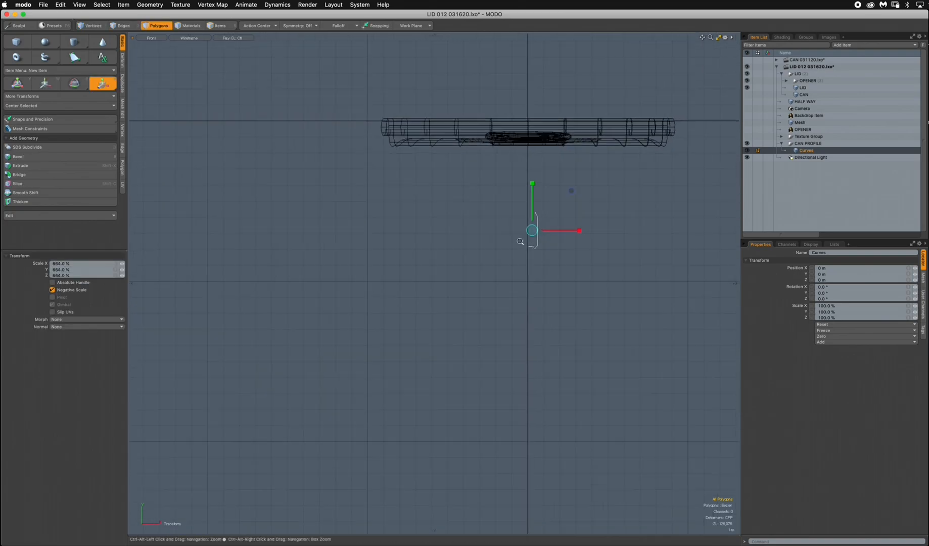
left_click_drag(473, 247, 502, 247)
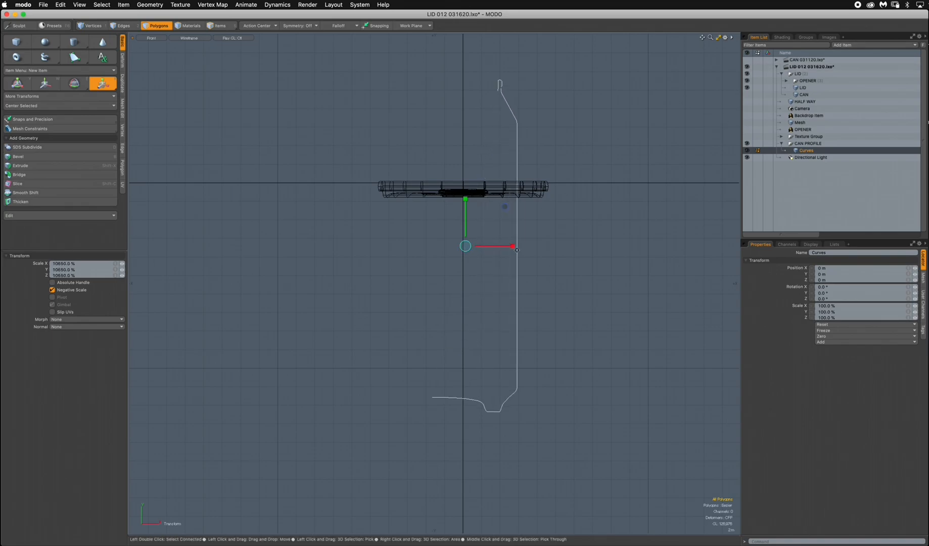
scroll(509, 246, "down", 2)
Move the profile curve to about 3.8 m in X and -13.15 m in Y, bringing its base end to the centre axis.
left_click_drag(508, 284, 469, 211, "alt")
scroll(468, 210, "up", 2)
left_click_drag(433, 165, 490, 313)
key("w")
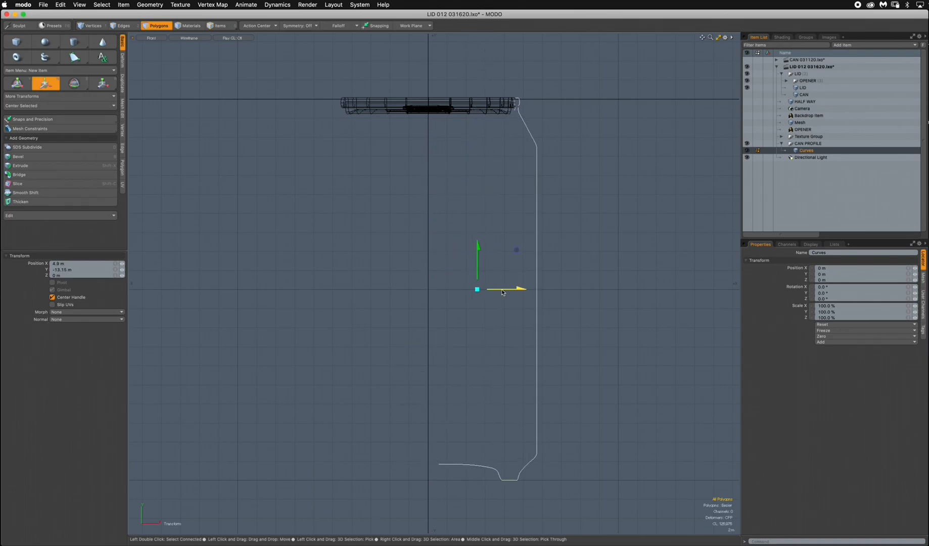
left_click_drag(489, 313, 480, 314)
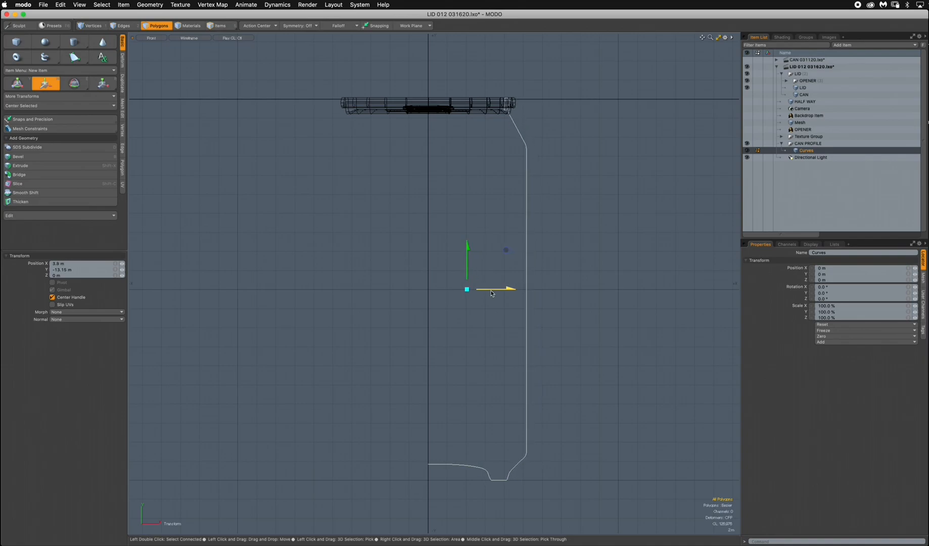
scroll(509, 117, "up", 10)
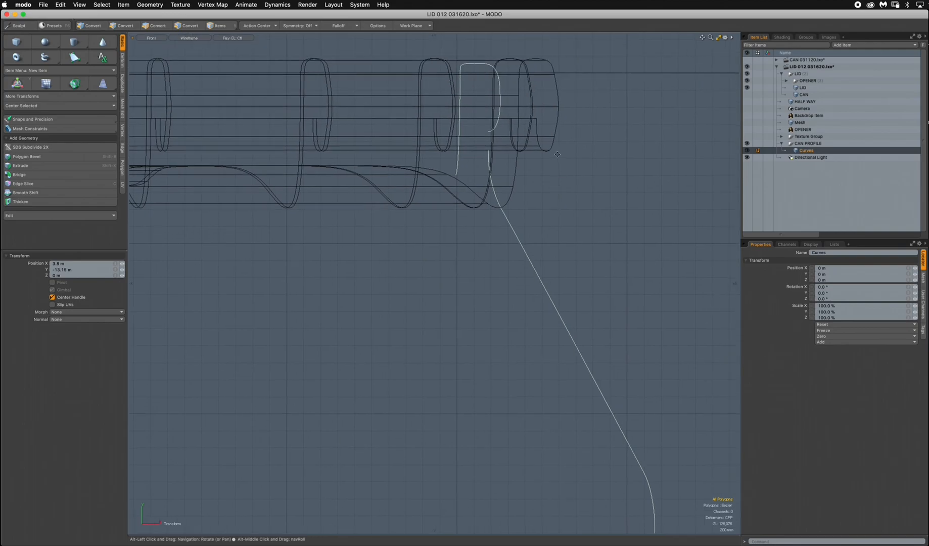
scroll(506, 228, "down", 10)
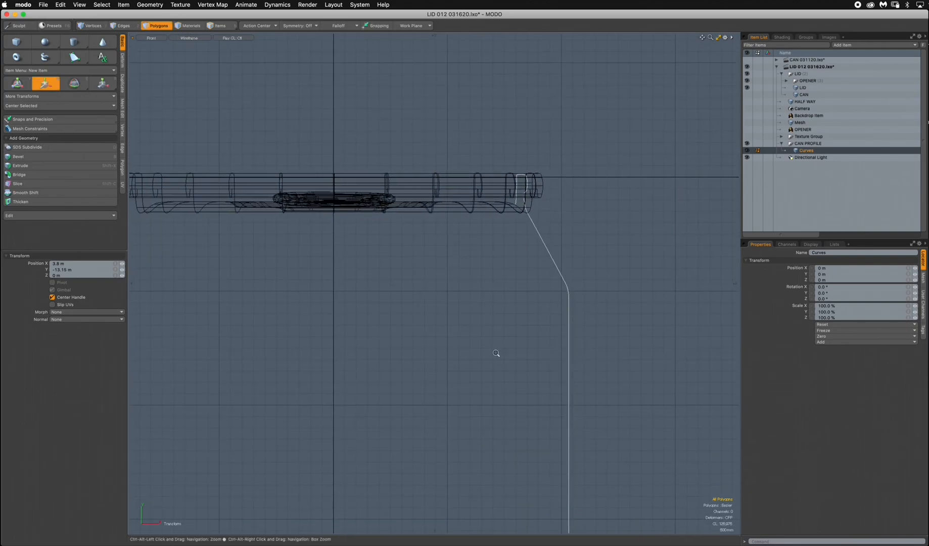
Rescale the profile curve slightly and shift it about 150 mm in X and -1.16 m in Y towards the lid's rim.
left_click_drag(471, 410, 490, 306, "alt+shift")
key("r")
key("w")
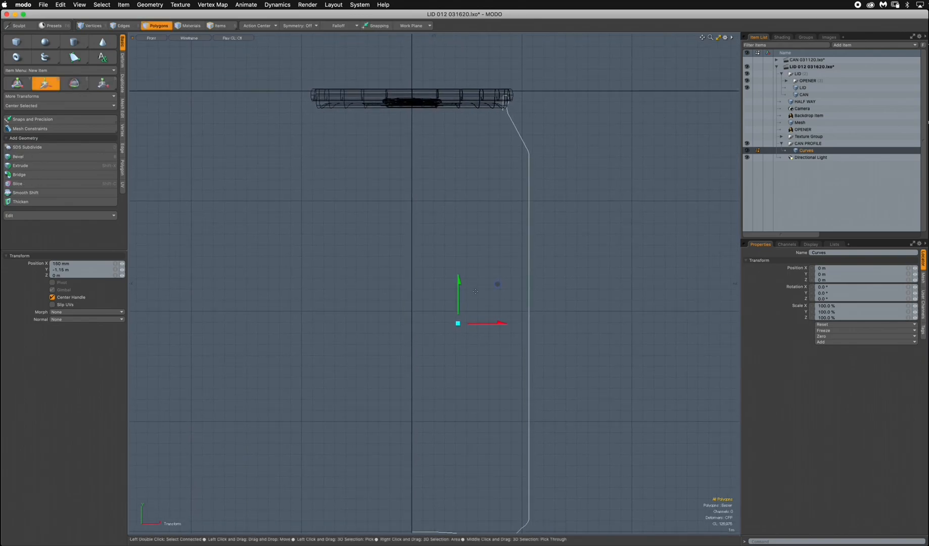
left_click_drag(483, 255, 500, 162, "ctrl+alt")
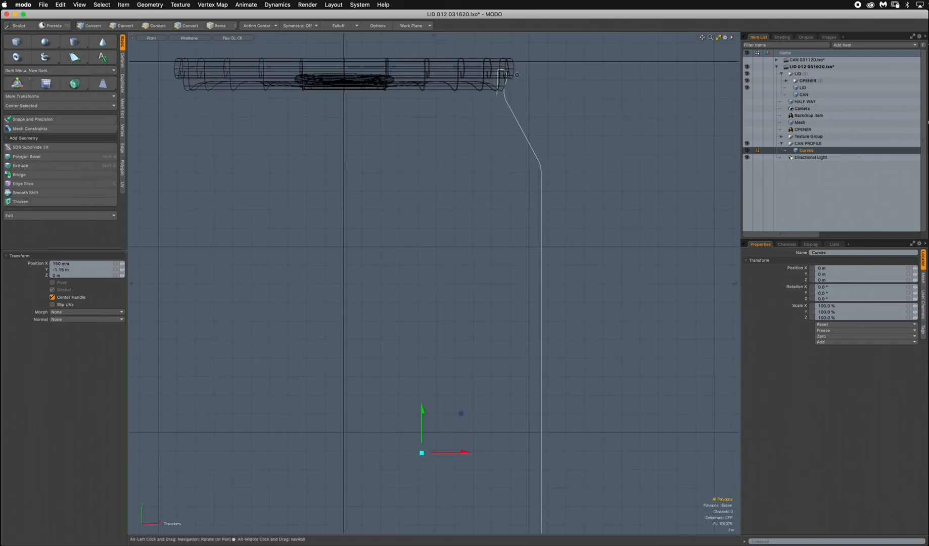
left_click_drag(422, 414, 449, 393)
left_click_drag(460, 433, 436, 298, "alt+shift")
Scale the profile curve to 103% and move it down about 450 mm to line its rolled edge up with the lid.
key("r")
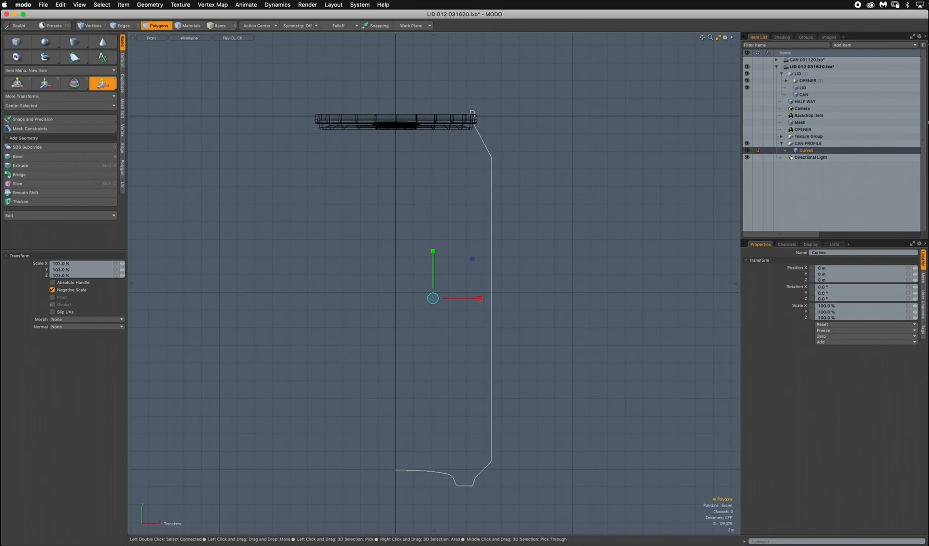
key("w")
left_click_drag(433, 298, 433, 300)
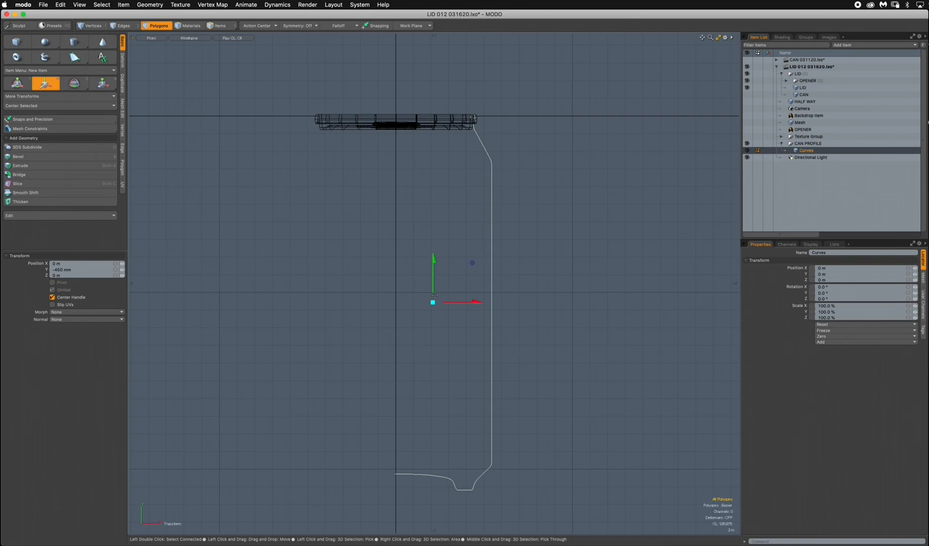
Enlarge the profile curve slightly and shift it about 200 mm in X and 550 mm in Y to wrap its edge around the lid's rim.
key("r")
left_click_drag(435, 305, 443, 301)
key("w")
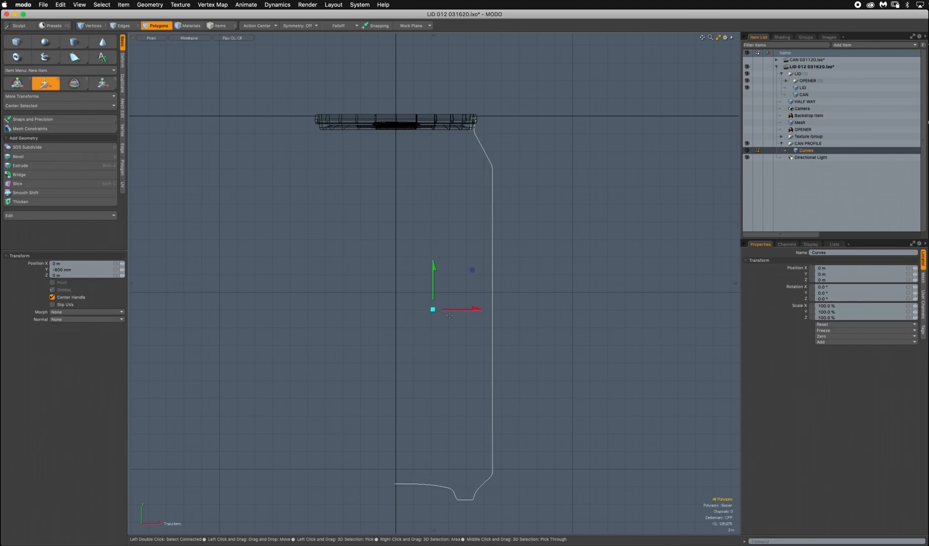
left_click_drag(489, 273, 490, 269)
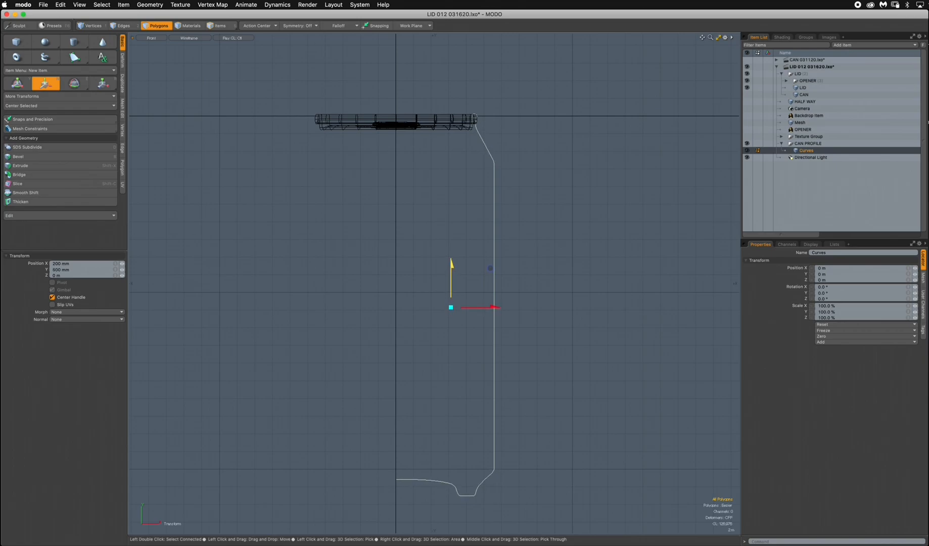
left_click_drag(474, 115, 627, 147, "ctrl+alt")
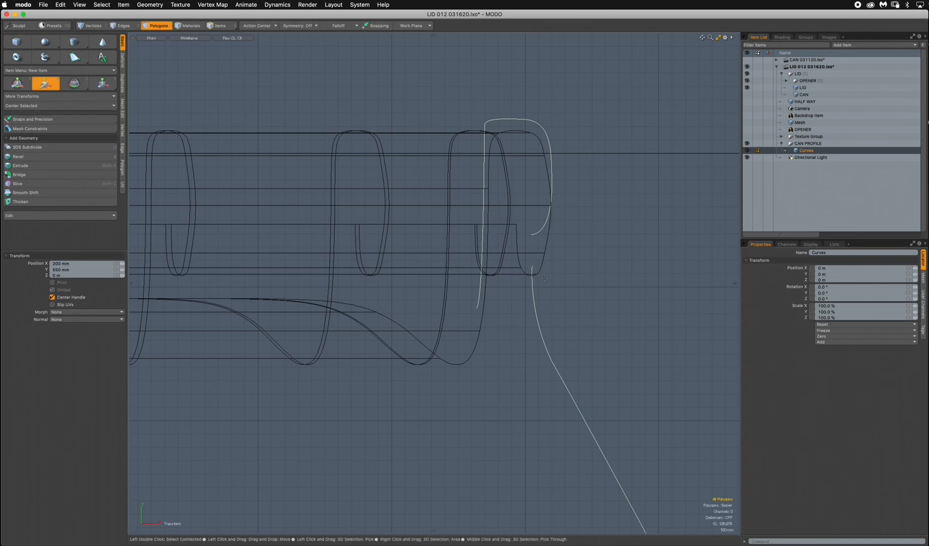
left_click_drag(547, 291, 417, 321, "ctrl+alt")
mouse_move(492, 353)
left_mouse_down("alt")
mouse_move(484, 178)
mouse_move(492, 160)
mouse_move(497, 344)
mouse_move(497, 208)
mouse_move(486, 337)
left_mouse_up("alt")
Nudge the profile curve about -30 mm in X so the inner end of its base meets the vertical centre axis.
scroll(506, 349, "down", 1)
left_click_drag(440, 410, 443, 301, "alt")
left_click_drag(415, 352, 470, 323, "ctrl+alt")
left_click(465, 322)
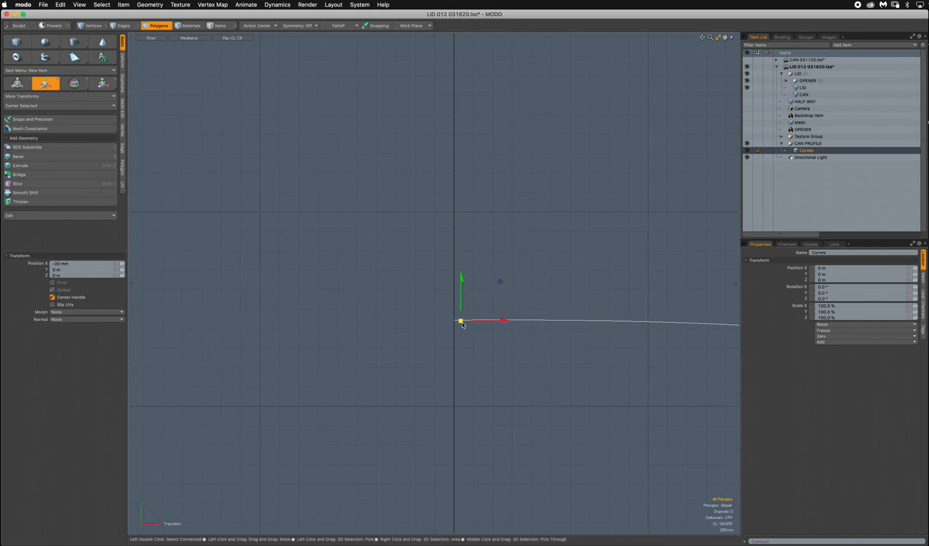
Show the model in perspective, select the profile curve as a polygon and check its fit at the lid's rim.
key("ctrl")
key("ctrl+space")
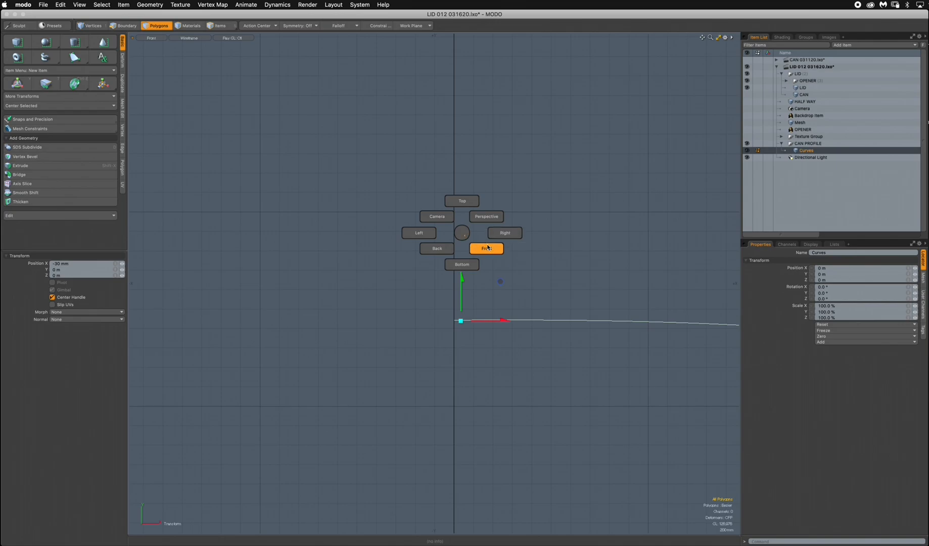
left_click(487, 216)
left_click_drag(492, 234, 457, 200, "alt")
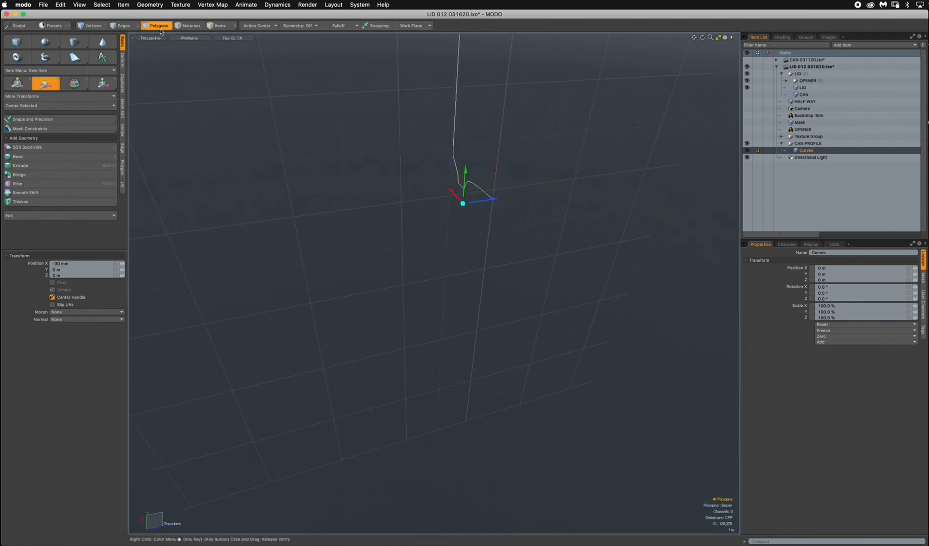
left_click(161, 30)
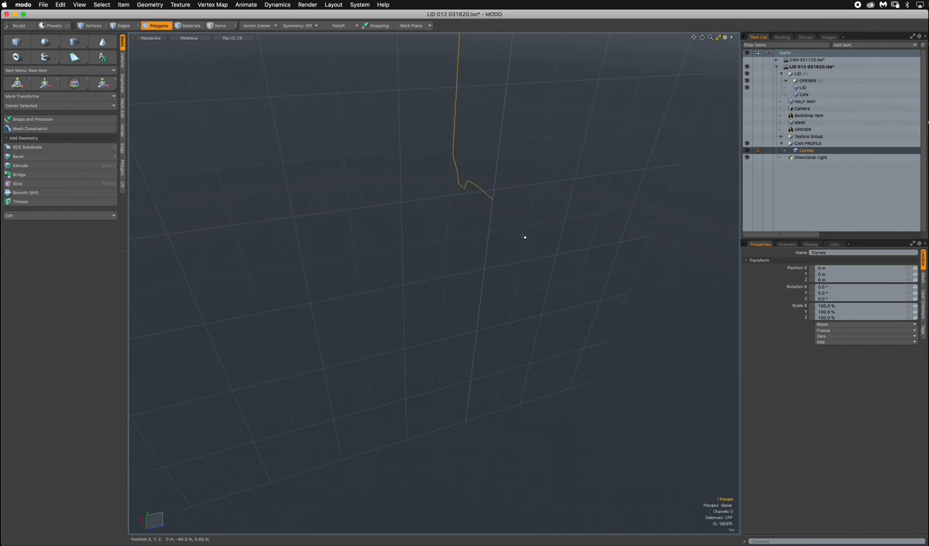
left_click_drag(511, 207, 659, 136, "ctrl+alt")
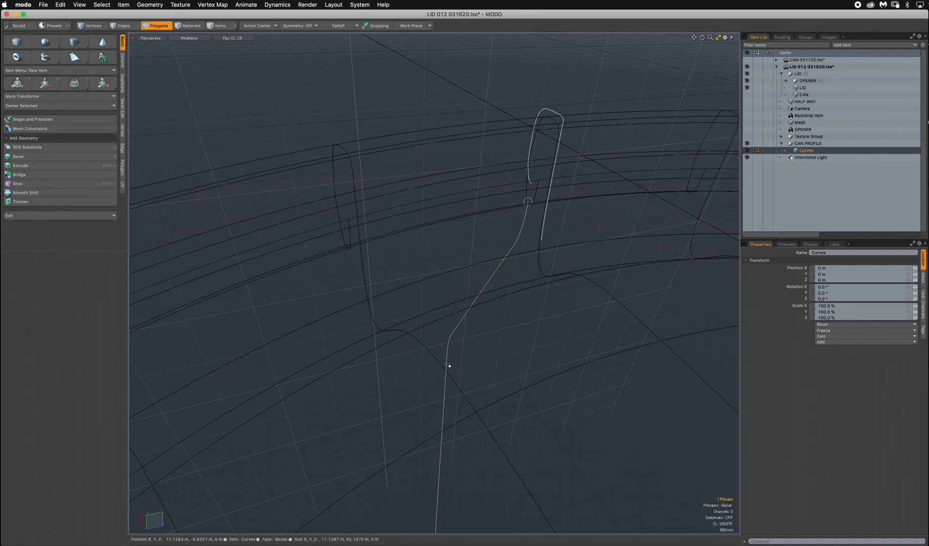
Radial Sweep the selected profile 360° around the Y axis with a count of 24, centred on the lid in the top view.
key("ctrl+space")
left_click(461, 194)
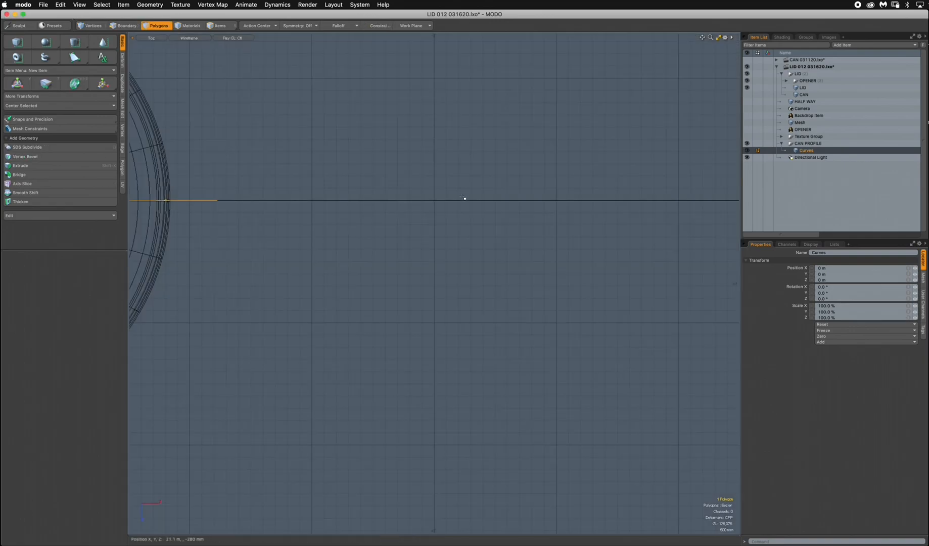
left_click_drag(500, 259, 568, 313, "ctrl+alt")
left_click_drag(443, 285, 490, 276, "ctrl+alt")
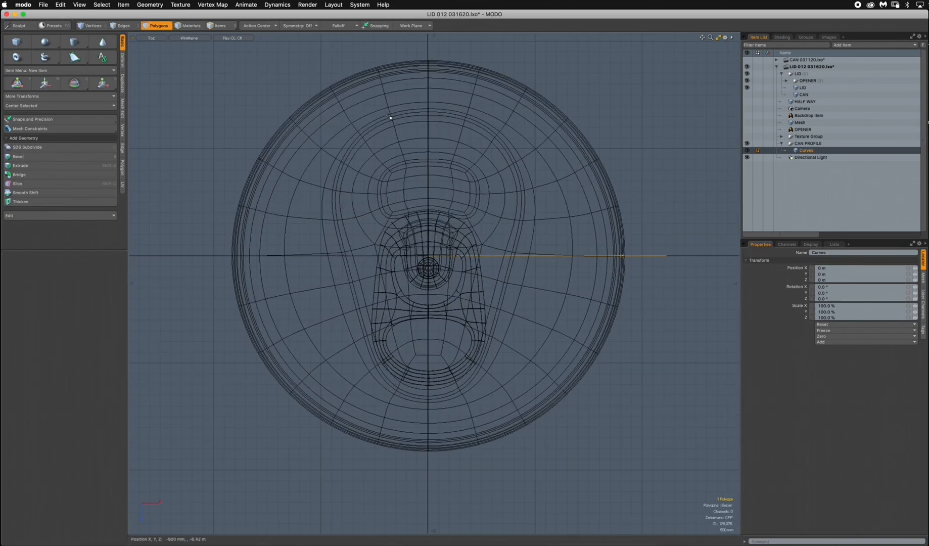
left_click(122, 79)
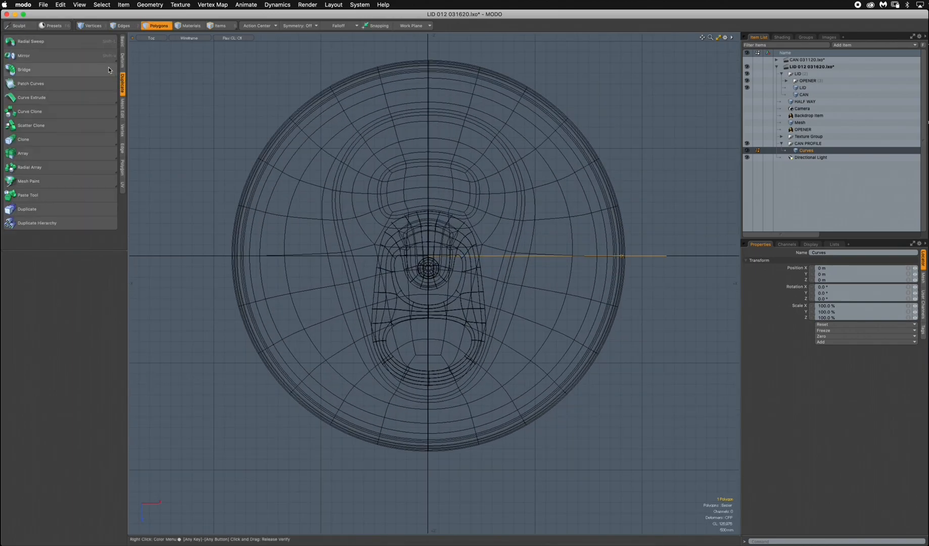
left_click(45, 42)
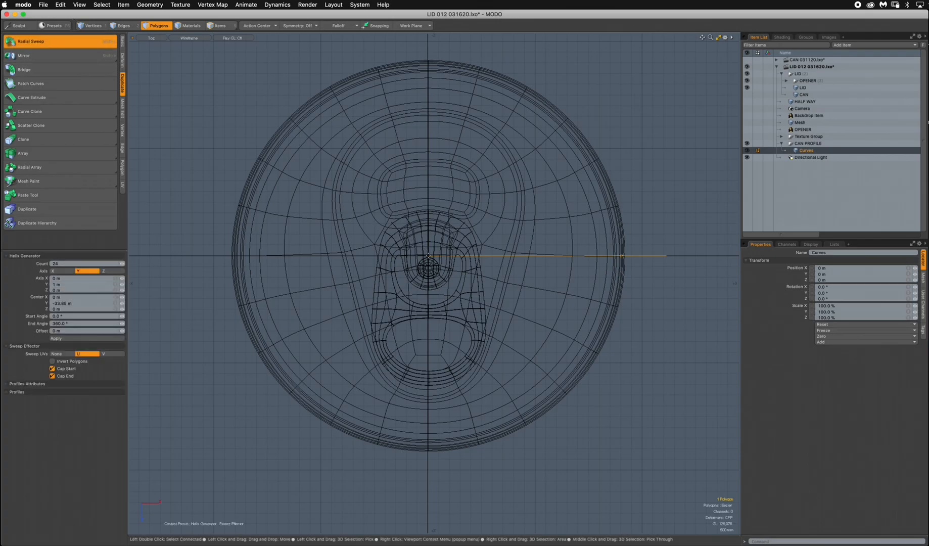
left_click(429, 255)
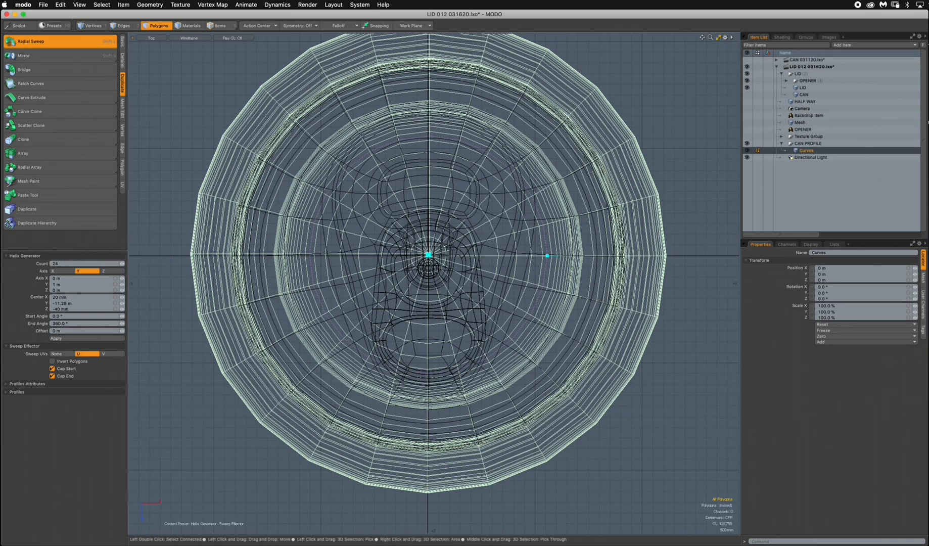
key("space")
Display the swept can in perspective with Reflection shading and orbit around to its underside.
key("ctrl+space")
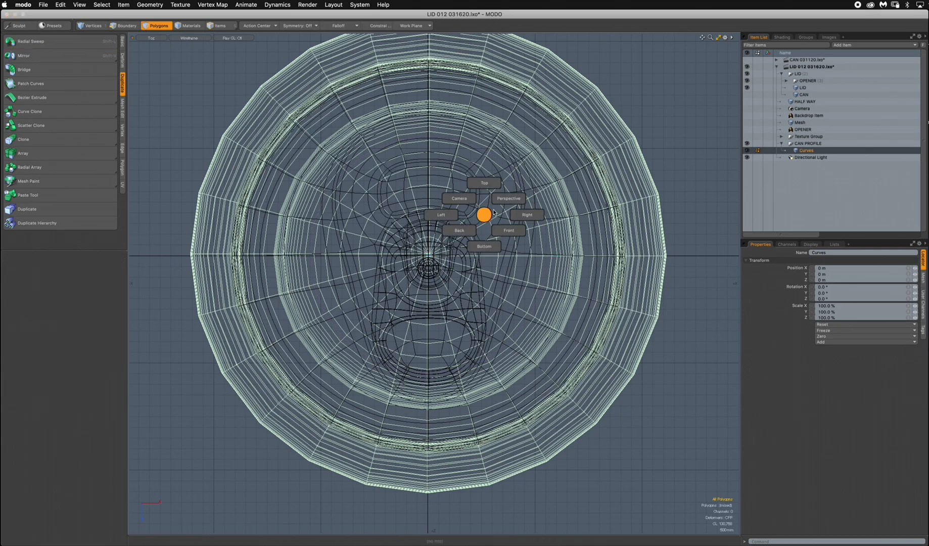
left_click(509, 207)
scroll(509, 207, "down", 5)
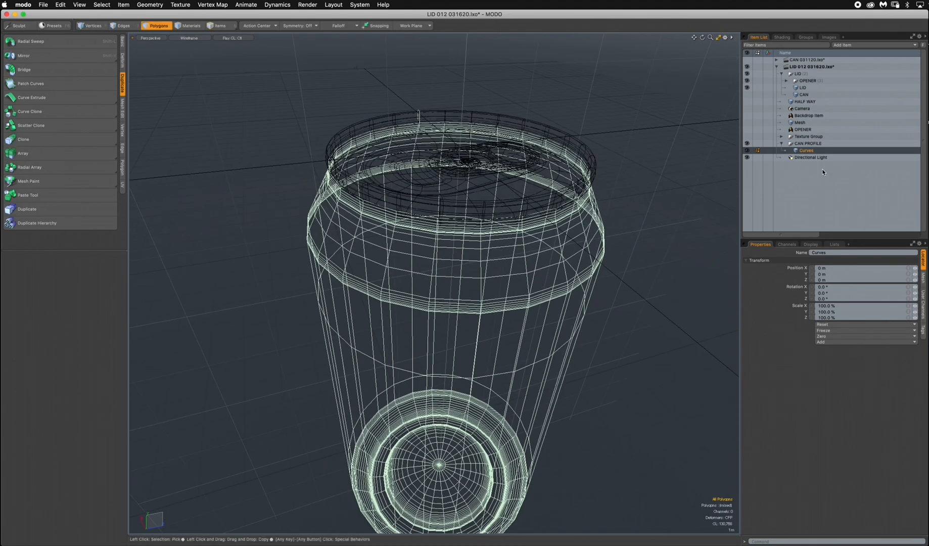
left_click(195, 39)
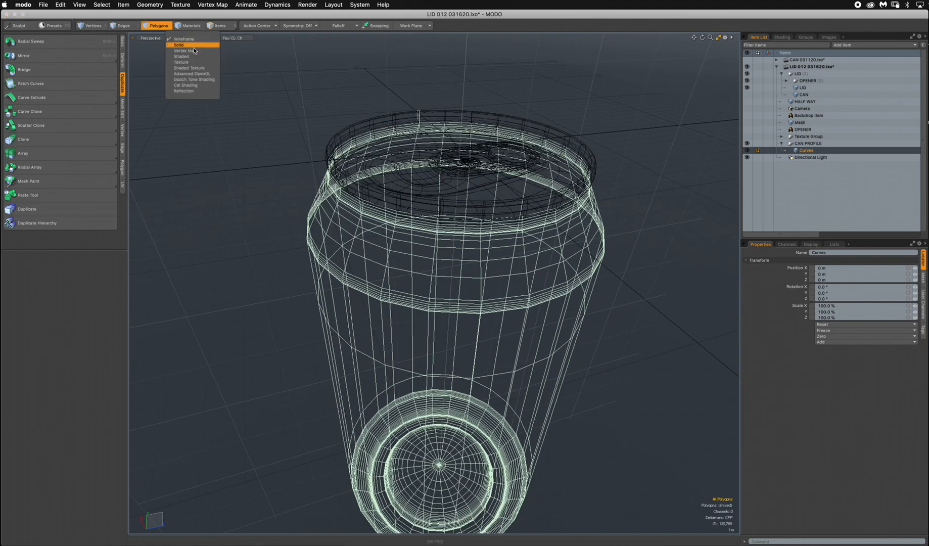
left_click(190, 89)
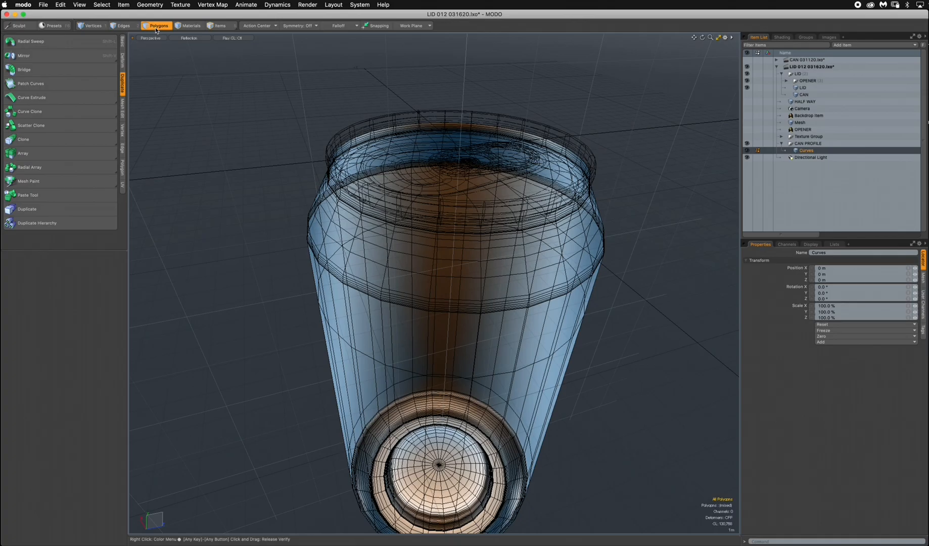
left_click_drag(454, 270, 634, 333, "alt")
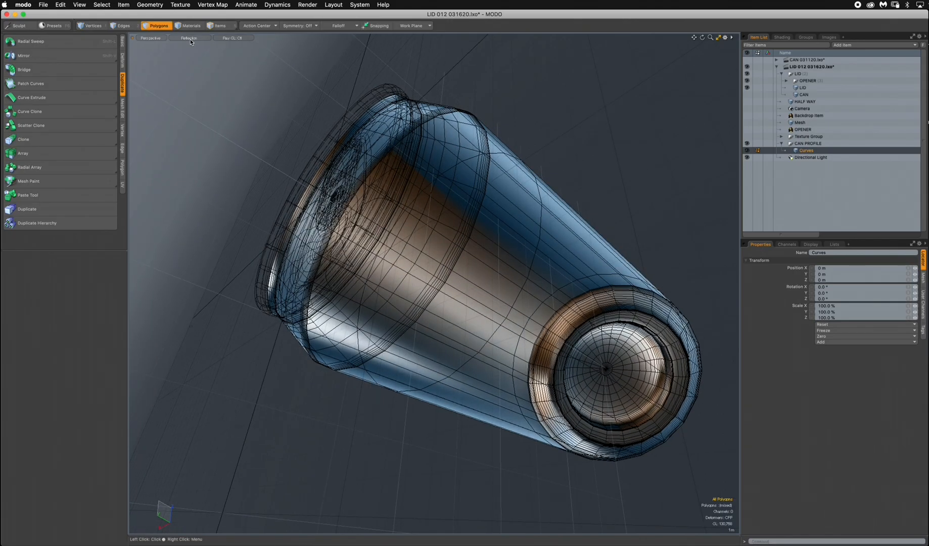
Flip the can body's polygons to face outward and convert them to subdivision surfaces.
left_click_drag(524, 306, 498, 291, "alt")
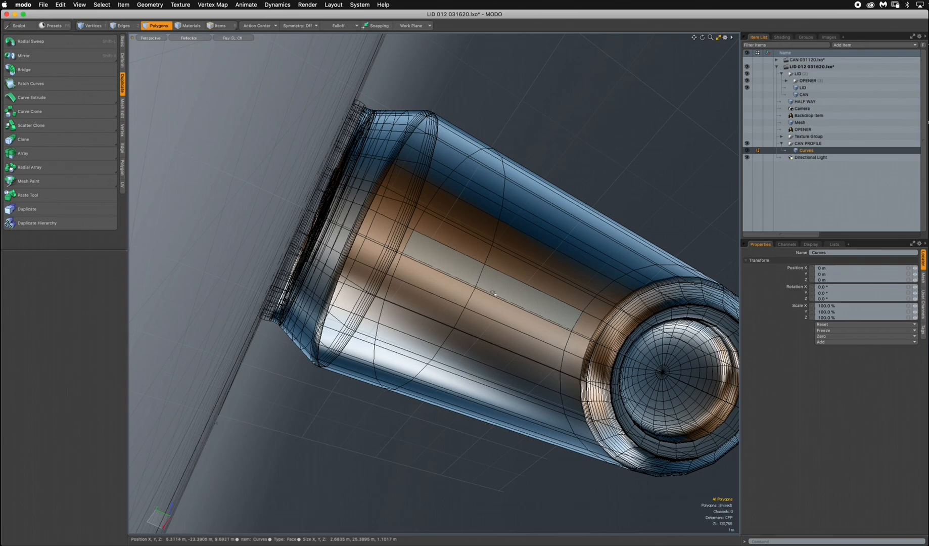
key("f")
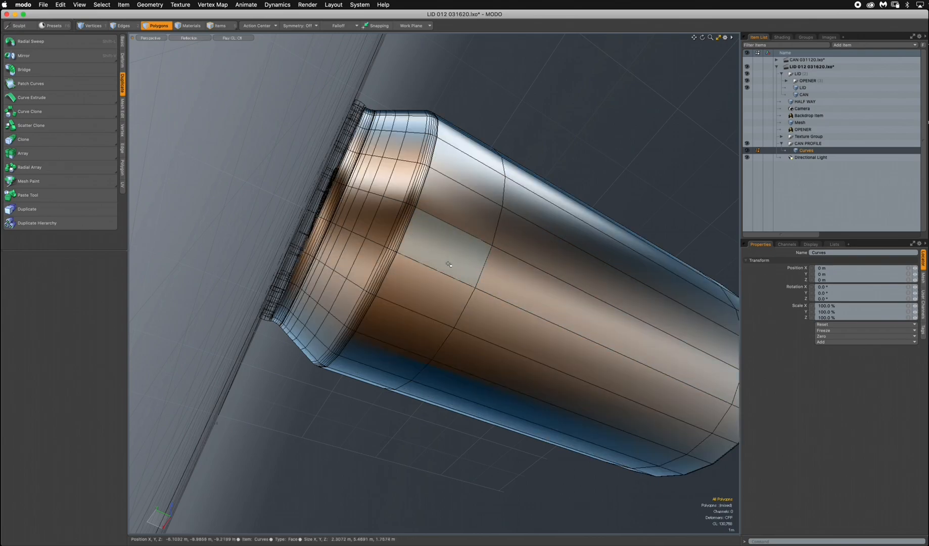
left_click_drag(581, 268, 524, 301, "alt")
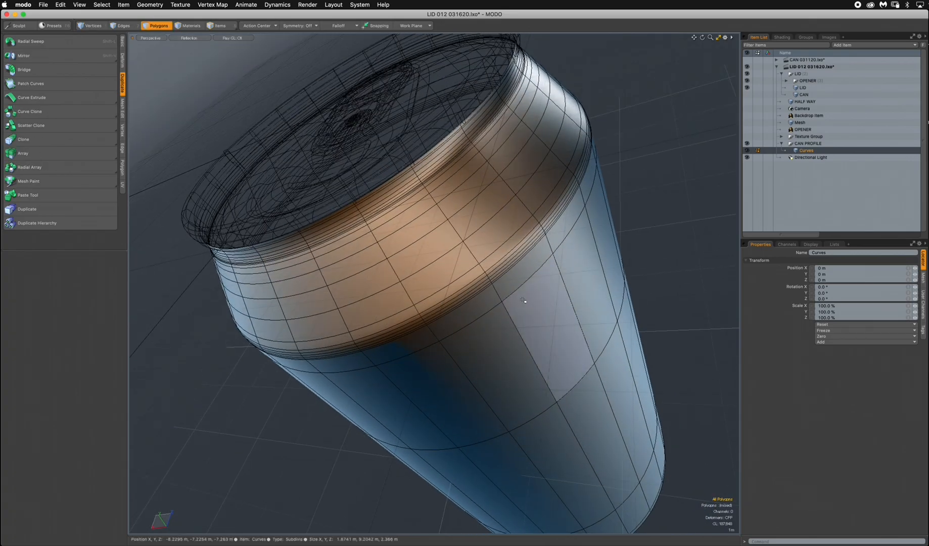
Assign the material named CAN to the can body's polygons.
key("m")
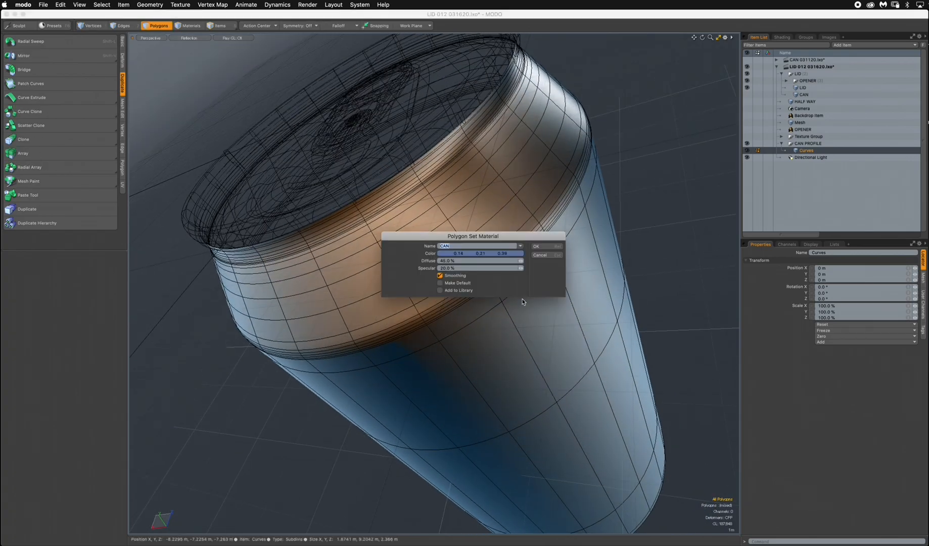
left_click(551, 249)
scroll(580, 248, "down", 3)
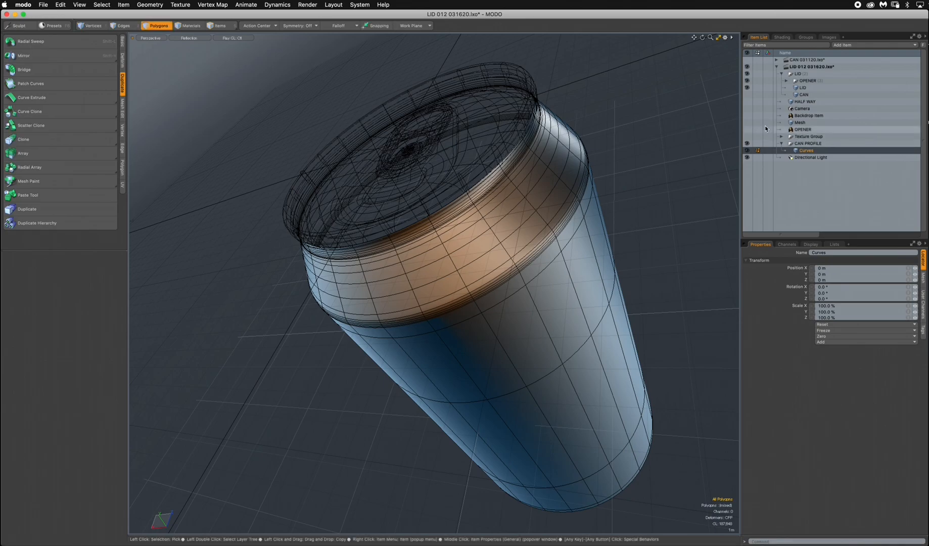
Rename the Curves mesh in the CAN PROFILE group as CAN.
double_click(805, 150)
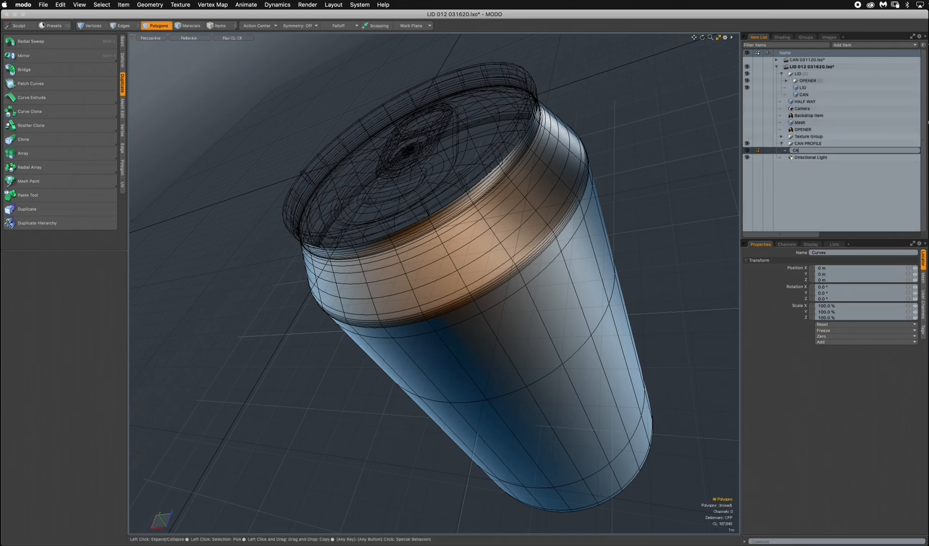
type("CAN")
key("Return")
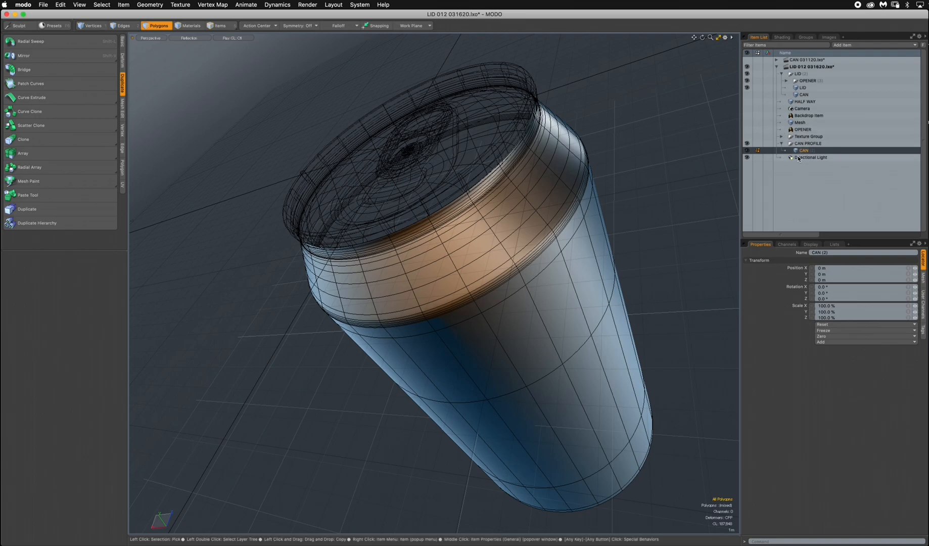
Collapse and hide the CAN PROFILE group, and select the opener, lid and can meshes in the LID group.
left_click_drag(807, 121, 804, 95)
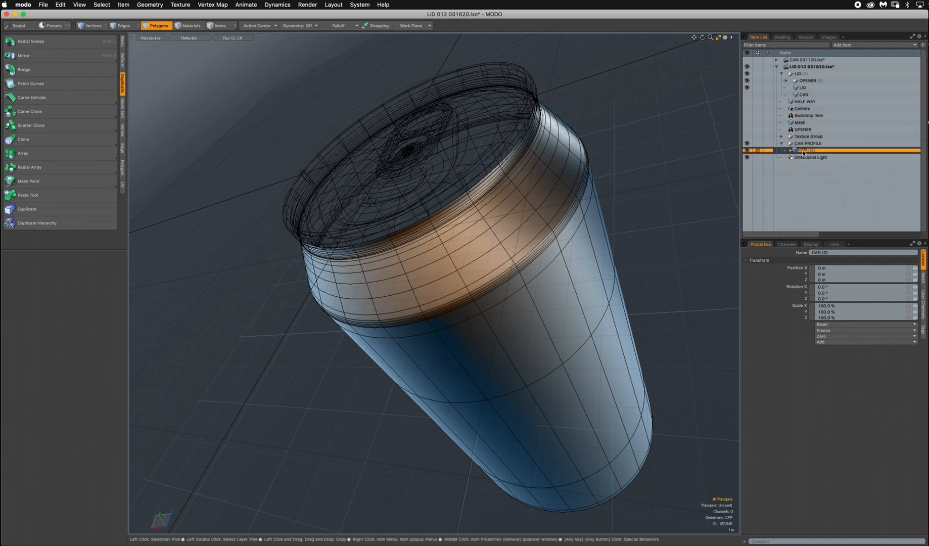
left_click(746, 150)
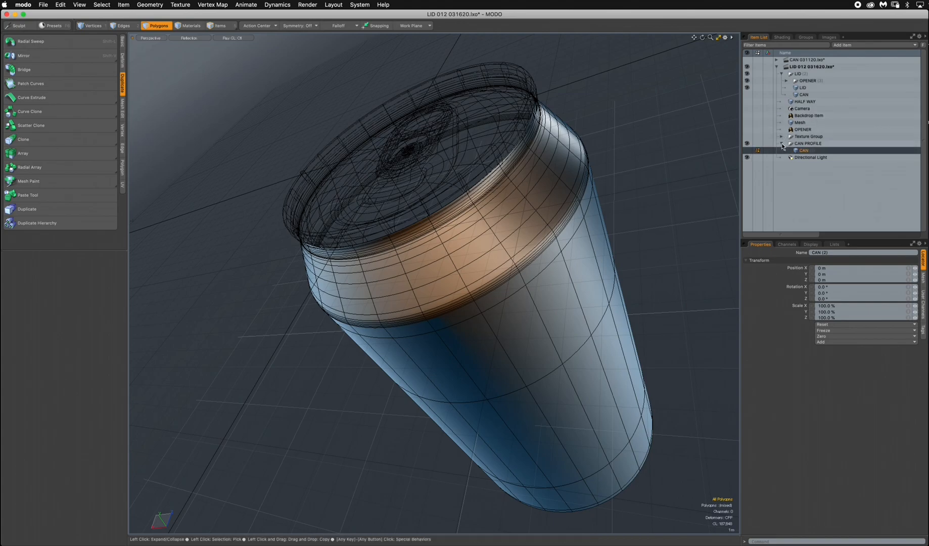
left_click(781, 144)
left_click(748, 143)
left_click(804, 95)
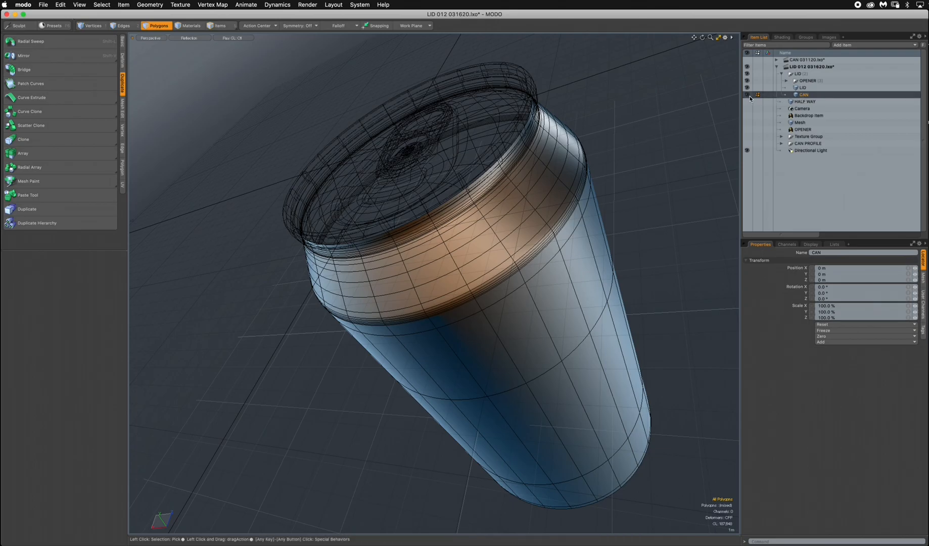
left_click(786, 81)
left_click(807, 88, "shift")
Examine the joint between the lid's rim and the can's neck from several perspective angles and close up in the front view.
left_click_drag(439, 253, 450, 338, "alt")
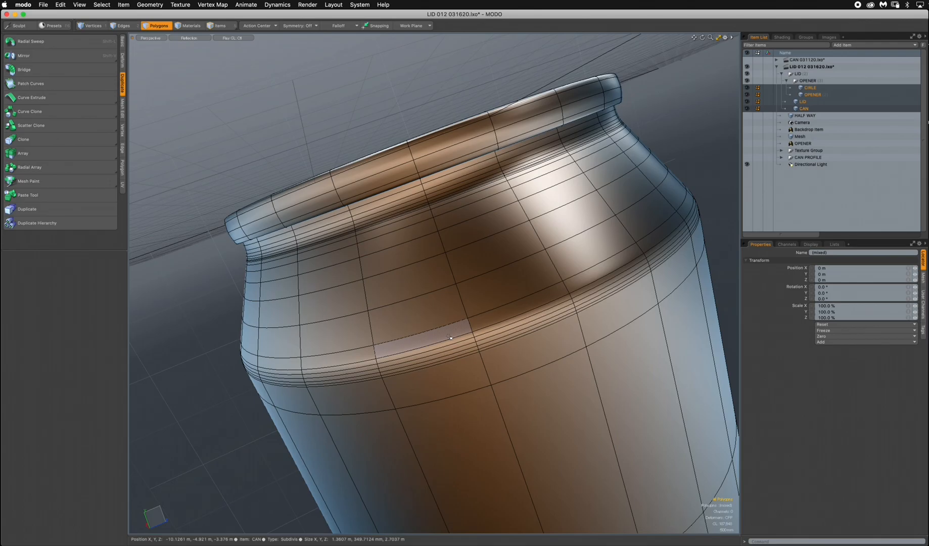
mouse_move(450, 337)
left_mouse_down("alt")
mouse_move(495, 361)
mouse_move(449, 299)
mouse_move(485, 300)
mouse_move(399, 344)
mouse_move(498, 319)
mouse_move(440, 322)
left_mouse_up("alt")
left_click_drag(440, 321, 551, 176, "alt")
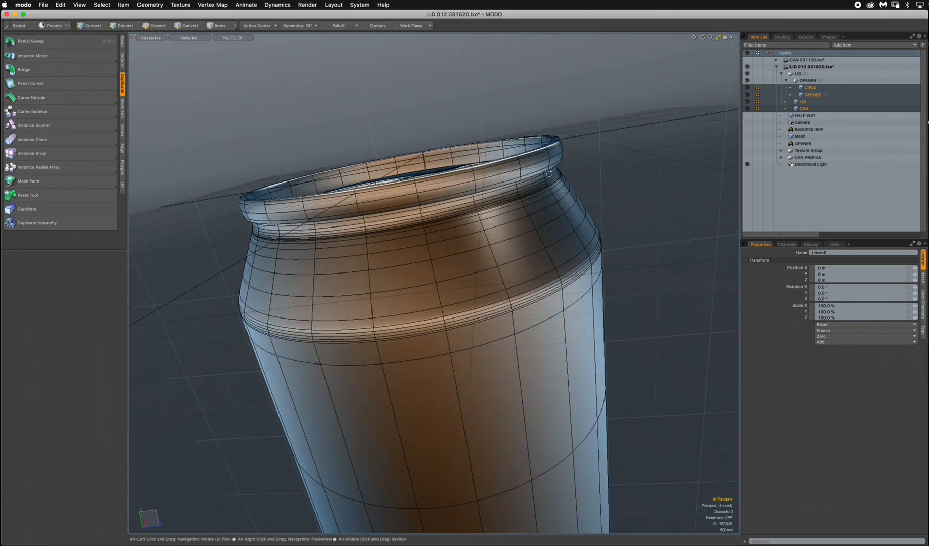
left_click_drag(512, 340, 520, 248, "alt")
key("ctrl+space")
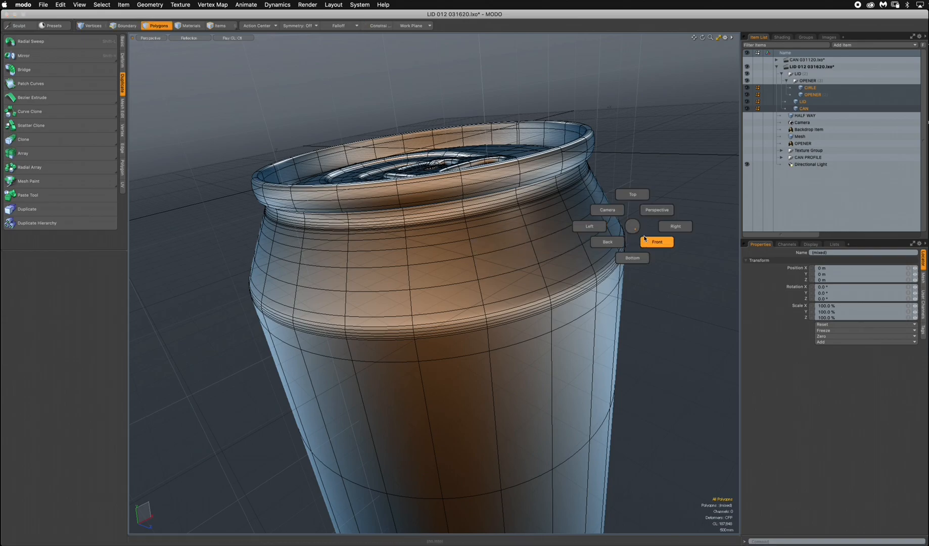
left_click(660, 241)
left_click_drag(671, 185, 630, 195, "alt")
left_click_drag(613, 162, 613, 220, "alt")
key("3")
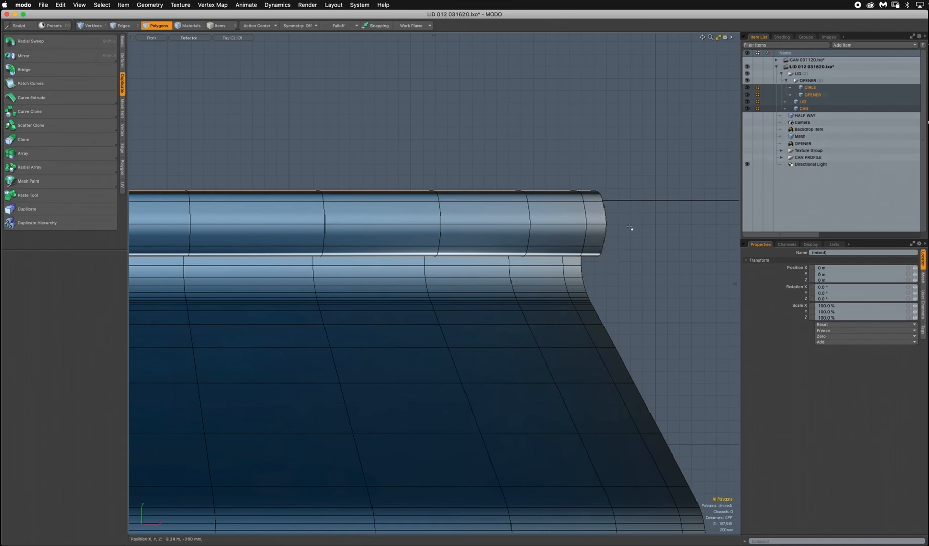
Show the CAN PROFILE group, select its CAN mesh and display the front view in Wireframe shading.
left_click(747, 157)
left_click(781, 157)
left_click(798, 164)
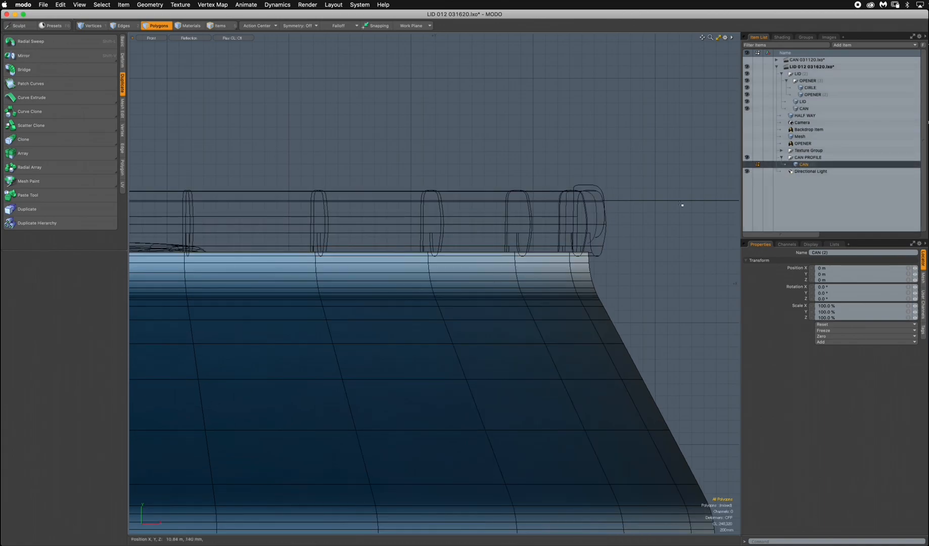
left_click(192, 39)
left_click(185, 42)
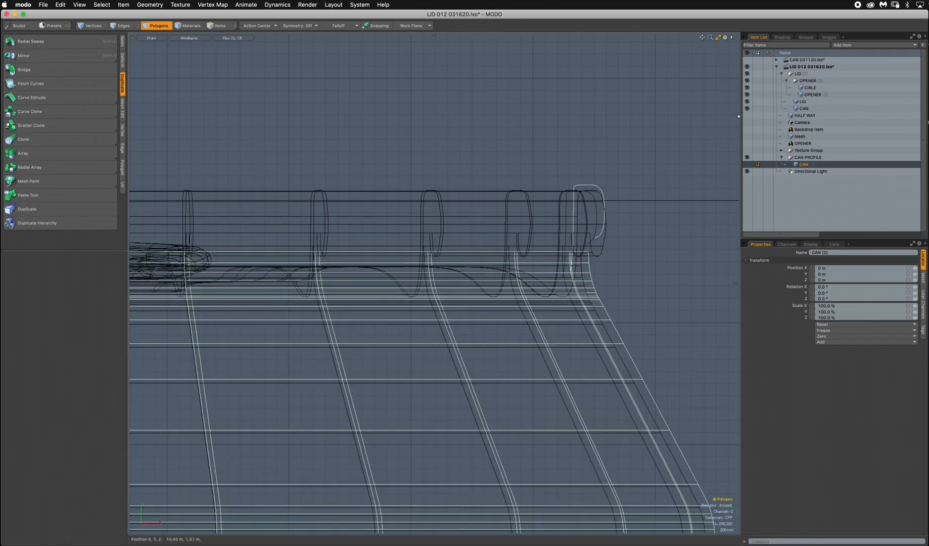
Collapse and hide the LID group to inspect the can profile's rim and neck on their own.
left_click(783, 74)
left_click(748, 73)
left_click_drag(627, 217, 596, 213, "ctrl+alt")
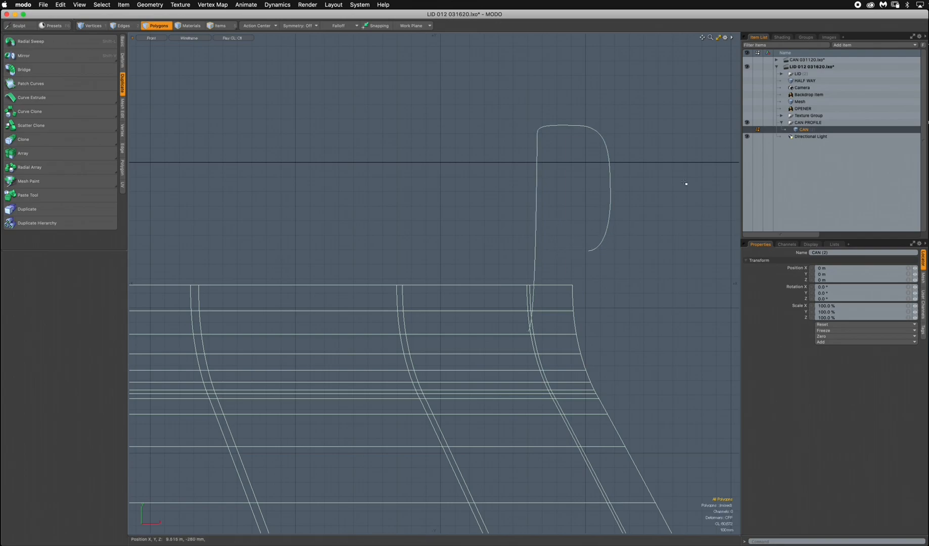
Show and expand the LID group, and select its LID mesh to check the rim against the can's neck.
left_click(747, 73)
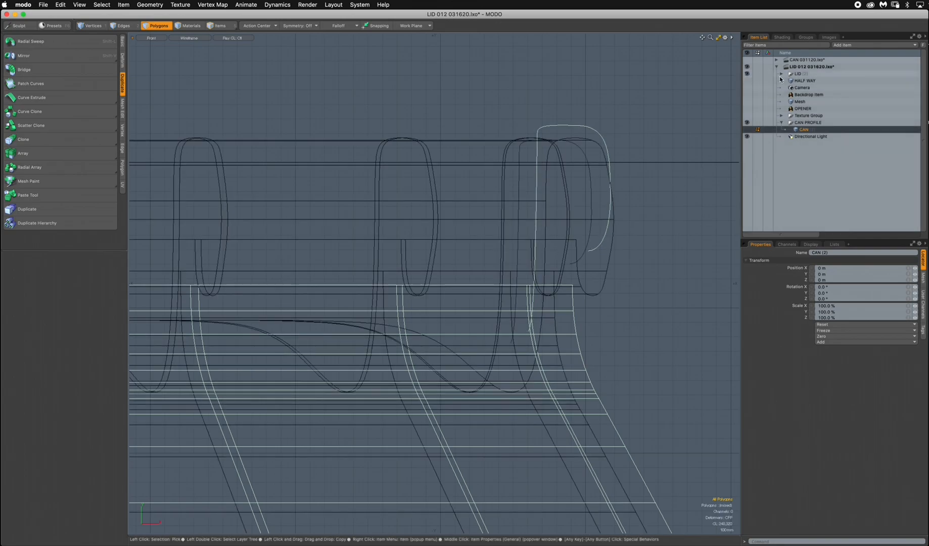
left_click(782, 73)
left_click(811, 88)
left_click(813, 95)
left_click(803, 102)
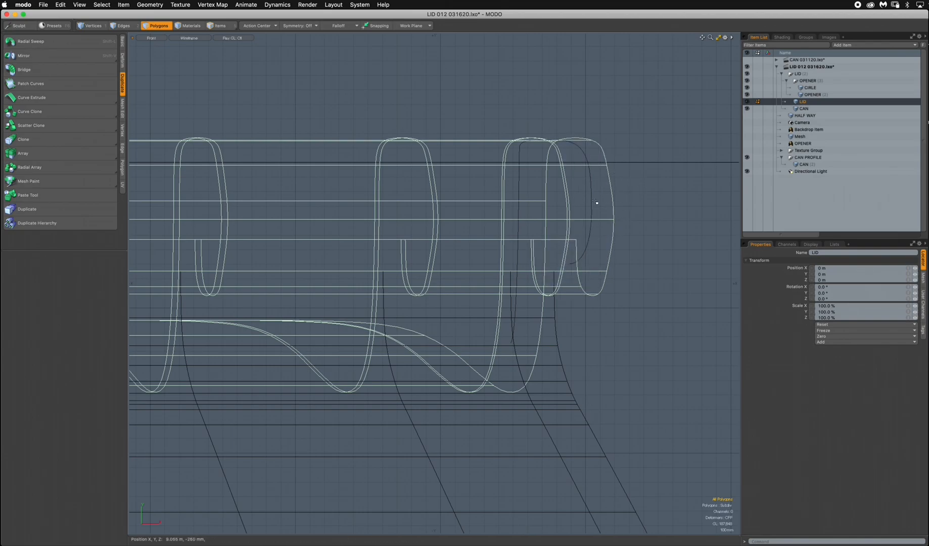
Collapse the CAN PROFILE group and select all items from OPENER to CAN in the LID group.
left_click(782, 157)
left_click(805, 81)
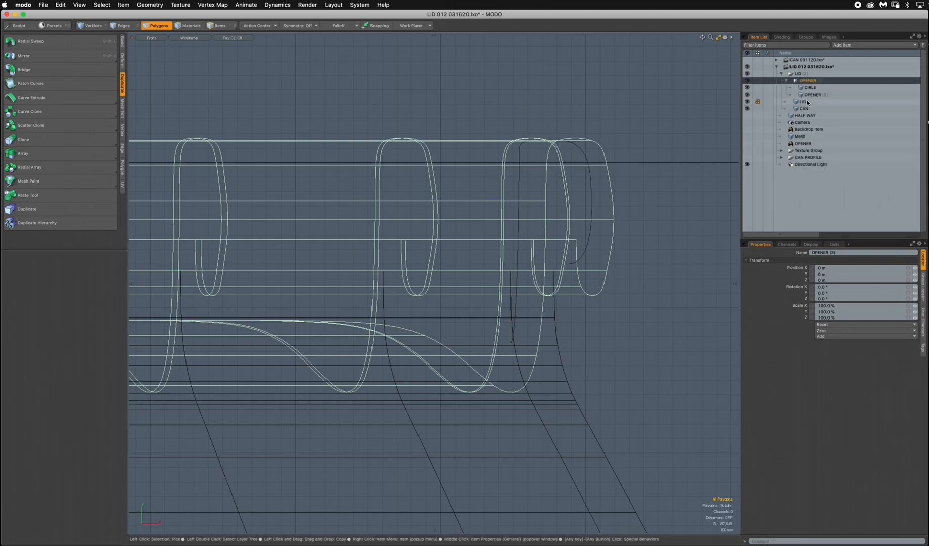
left_click(804, 109, "shift")
Display the complete can in perspective with Reflection shading, angled to show the lid and body, and collapse the LID group.
key("ctrl+space")
left_click(419, 217)
left_click(184, 38)
left_click(183, 85)
left_click_drag(468, 213, 422, 283, "ctrl+alt")
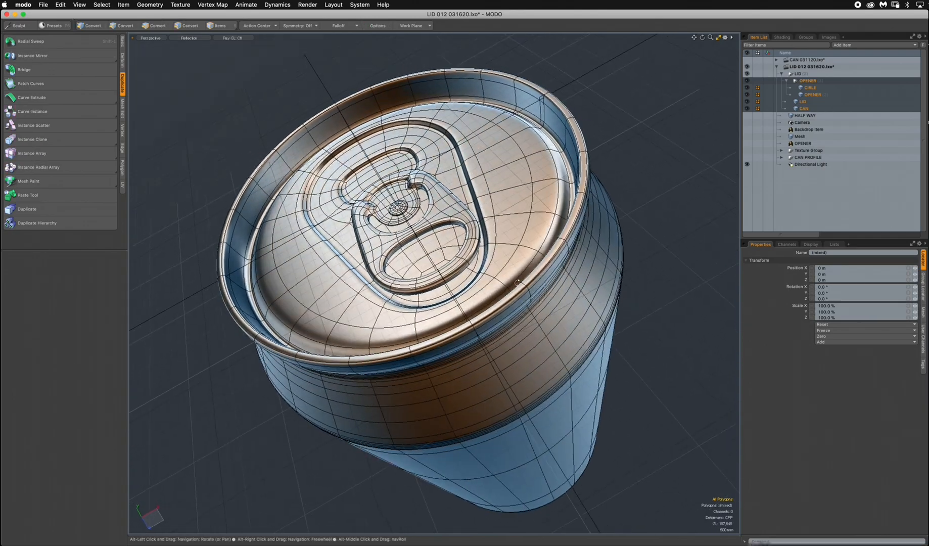
left_click(782, 73)
left_click_drag(480, 283, 586, 277, "alt")
scroll(602, 275, "down", 2)
Switch to the Camera view and open a preview render of the can.
key("ctrl+space")
left_click(344, 236)
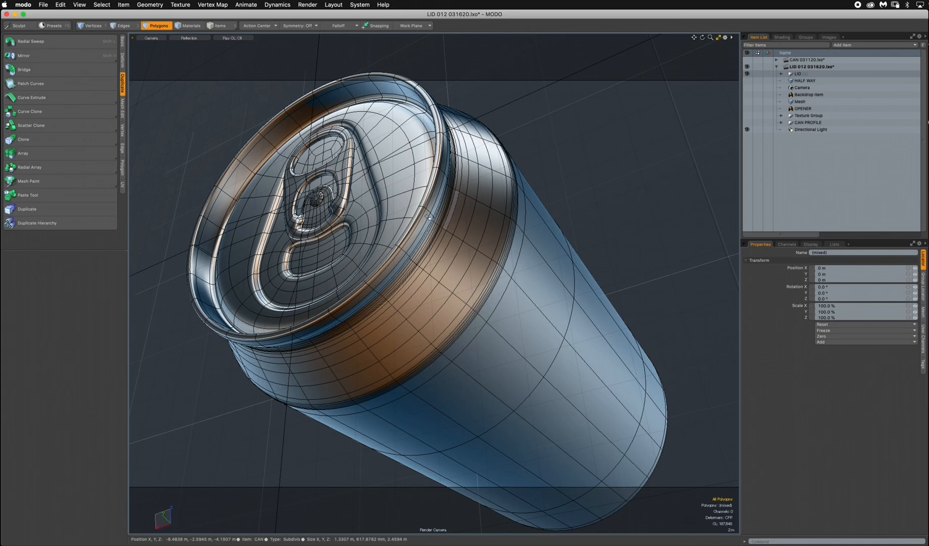
left_click(309, 5)
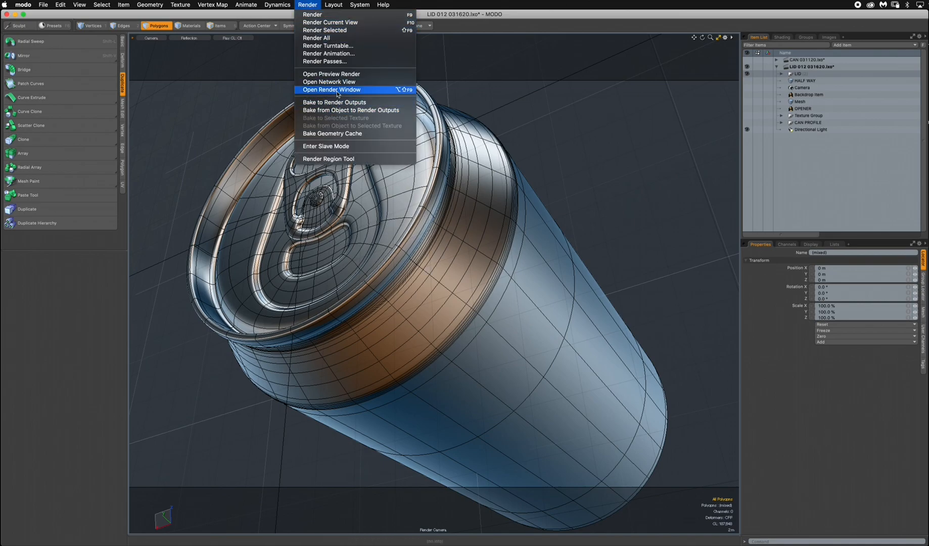
left_click(346, 76)
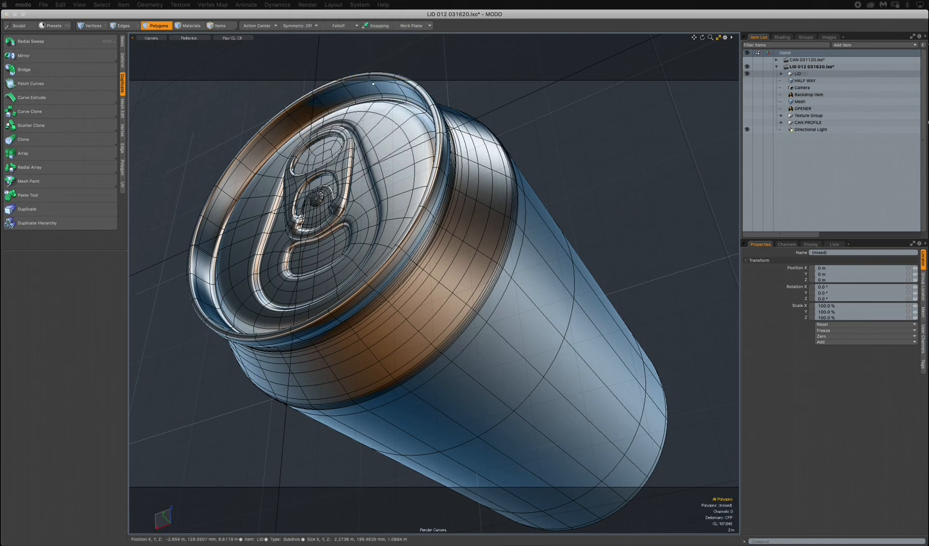